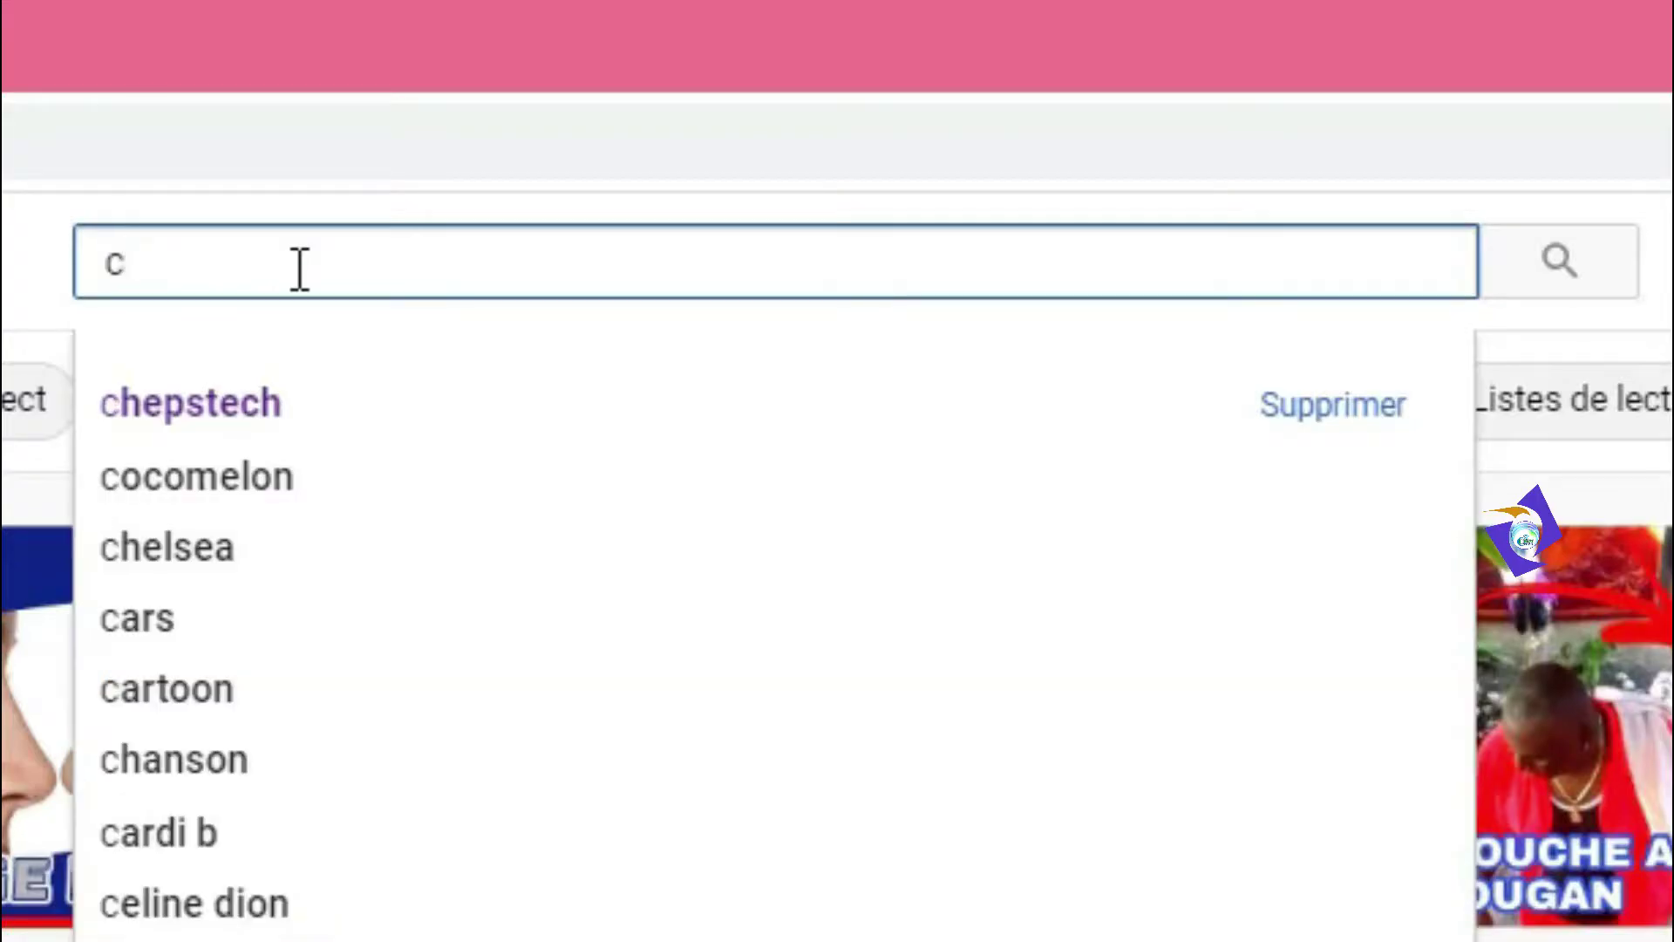
# Step: Search YouTube for 'chepstech' and open the Chepstech channel page
pyautogui.write('hepst')
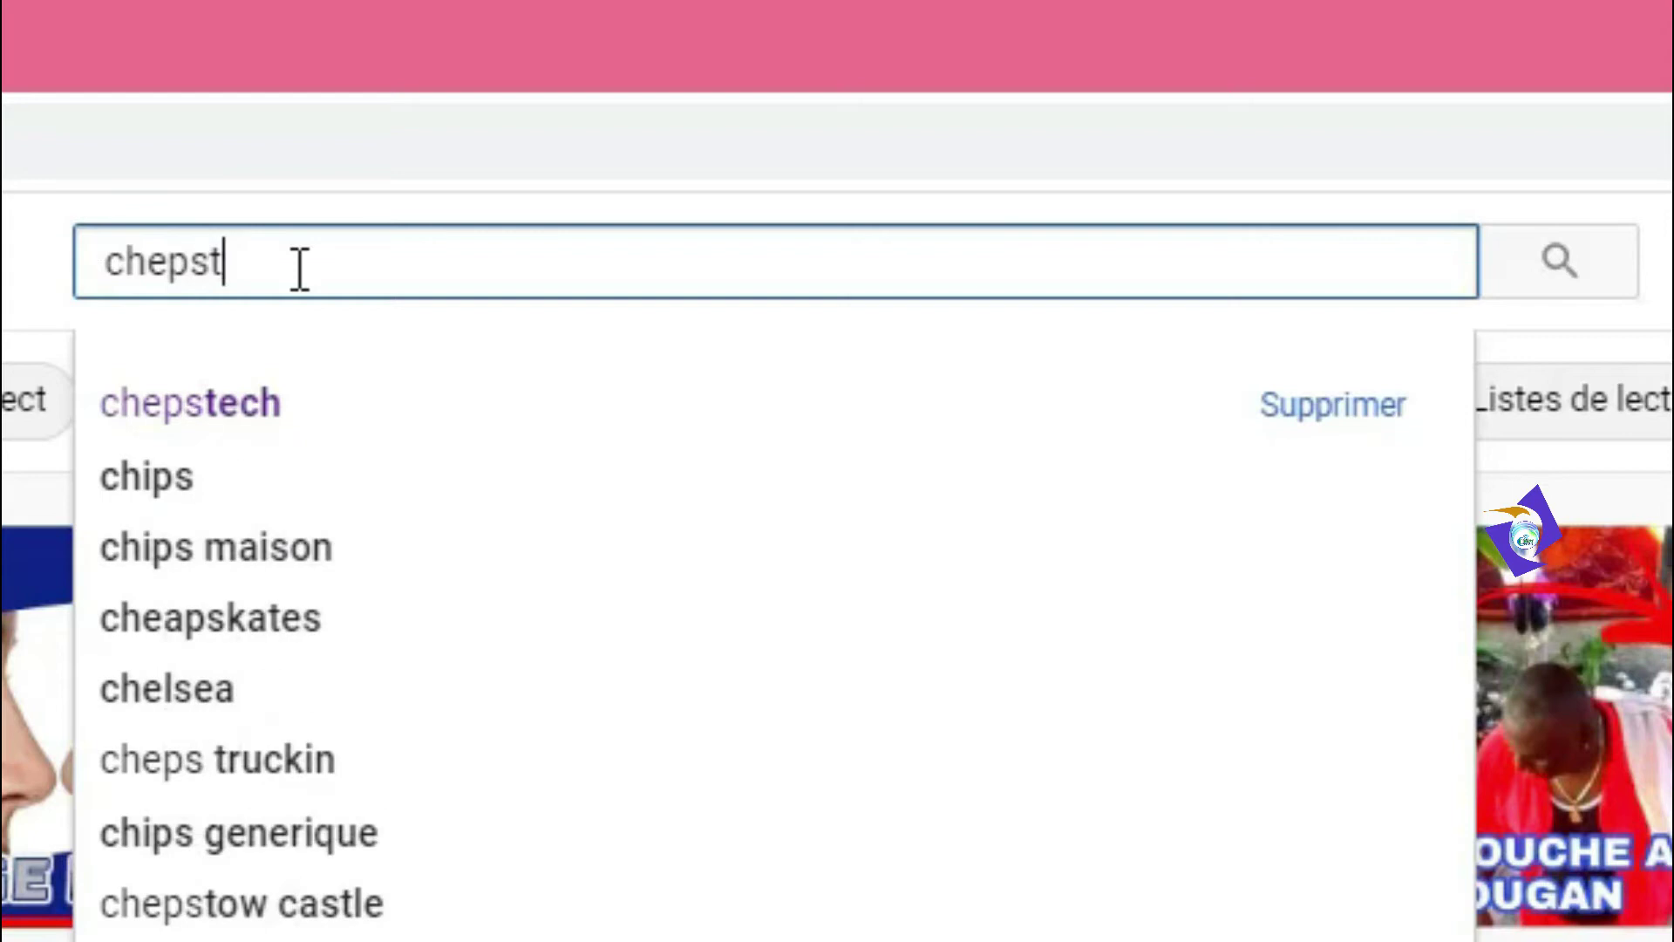
pyautogui.write('ech')
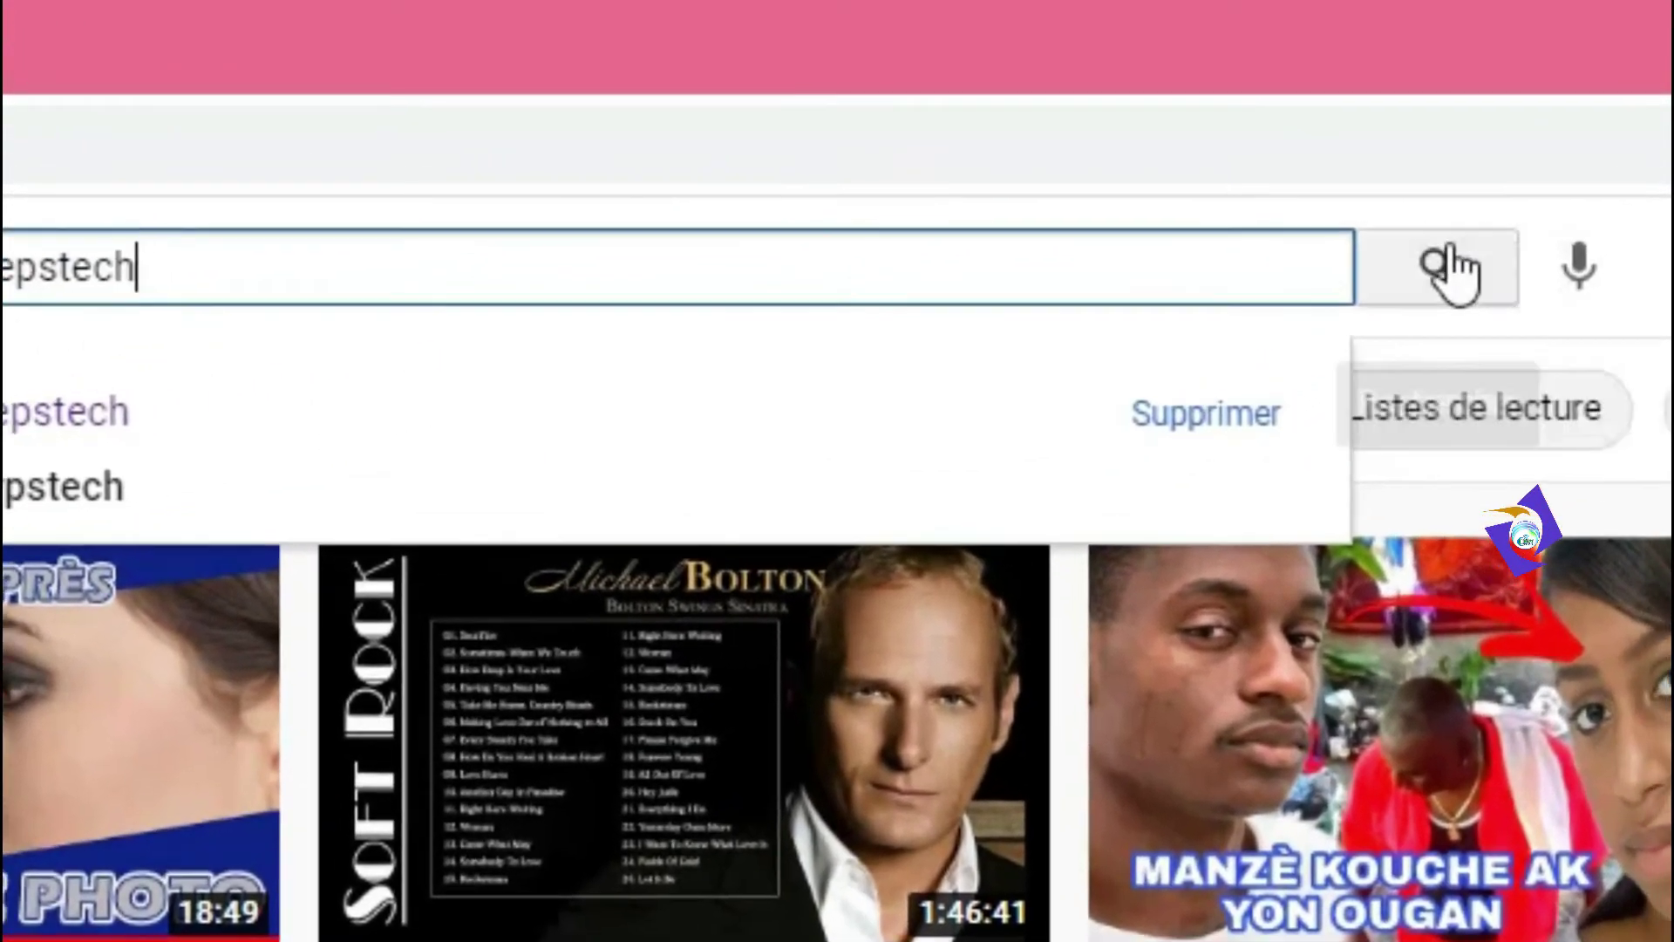
pyautogui.click(1450, 269)
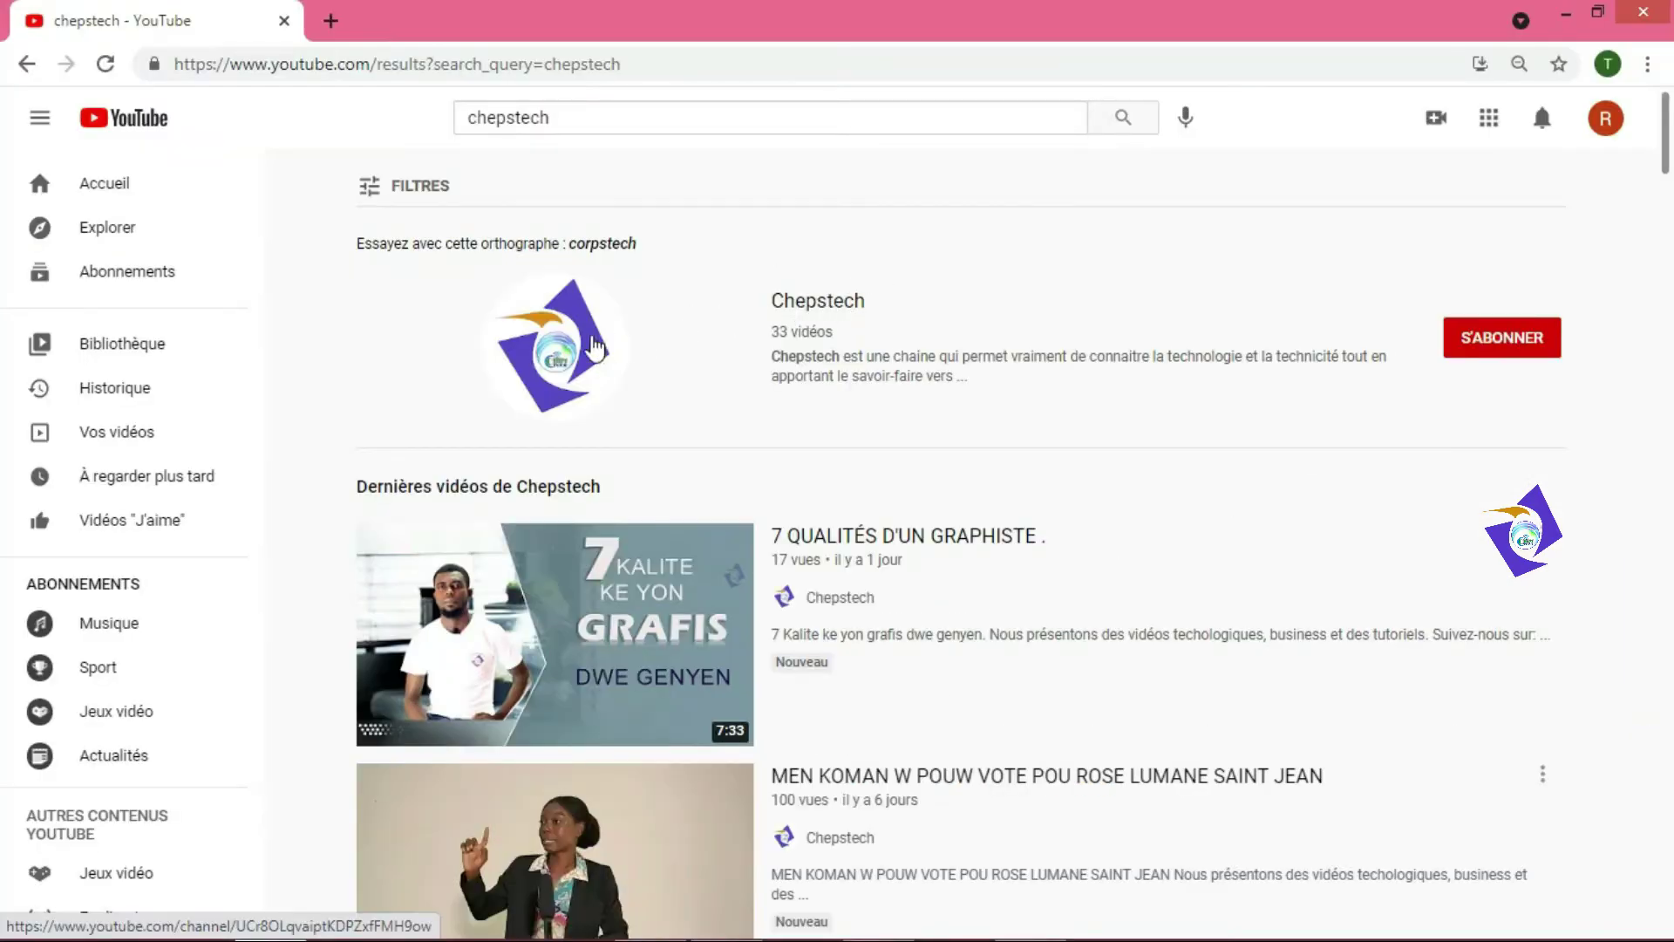
pyautogui.click(590, 349)
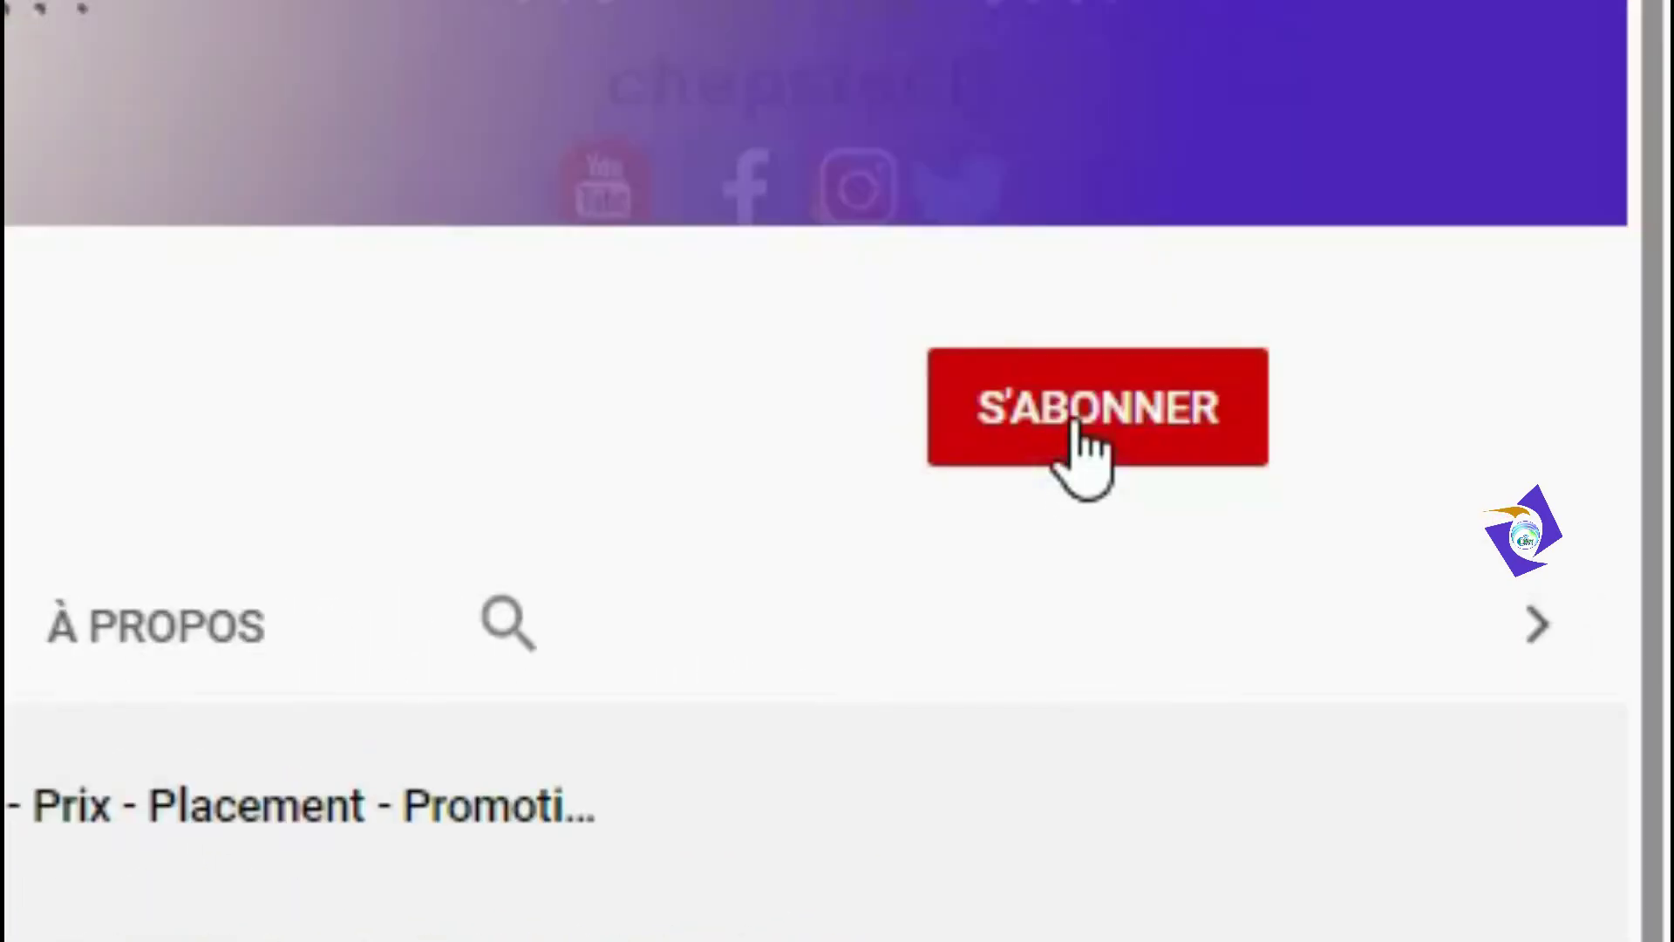
# Step: Subscribe to Chepstech with the bell set to all notifications, then view its playlists
pyautogui.click(1359, 520)
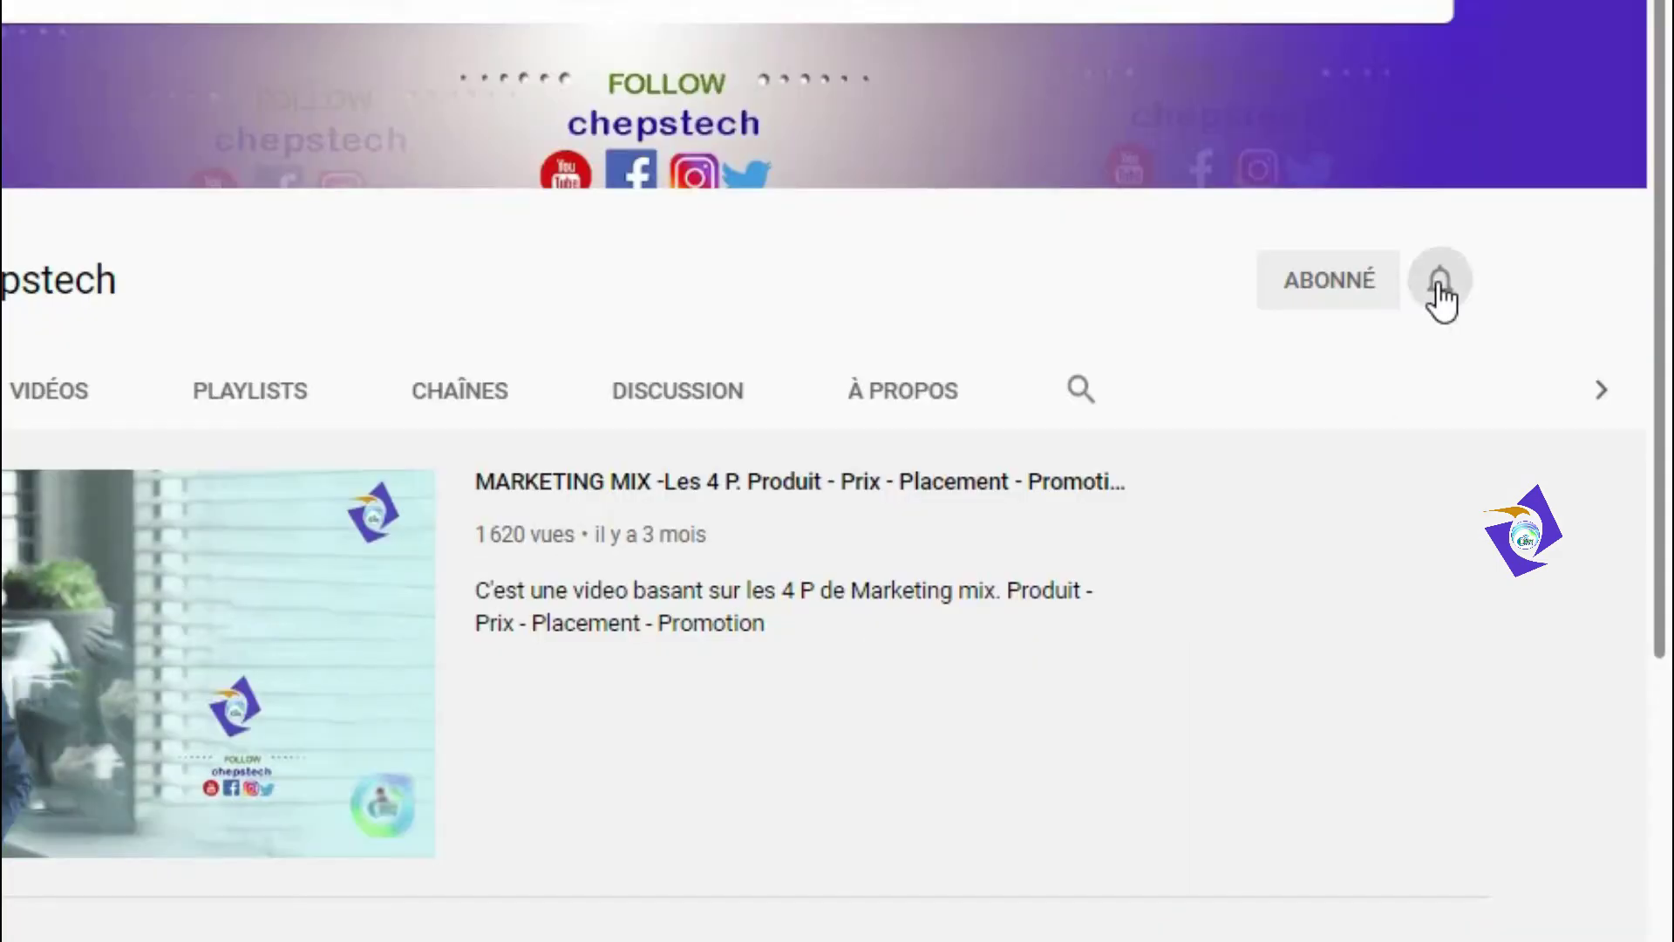
pyautogui.click(1439, 288)
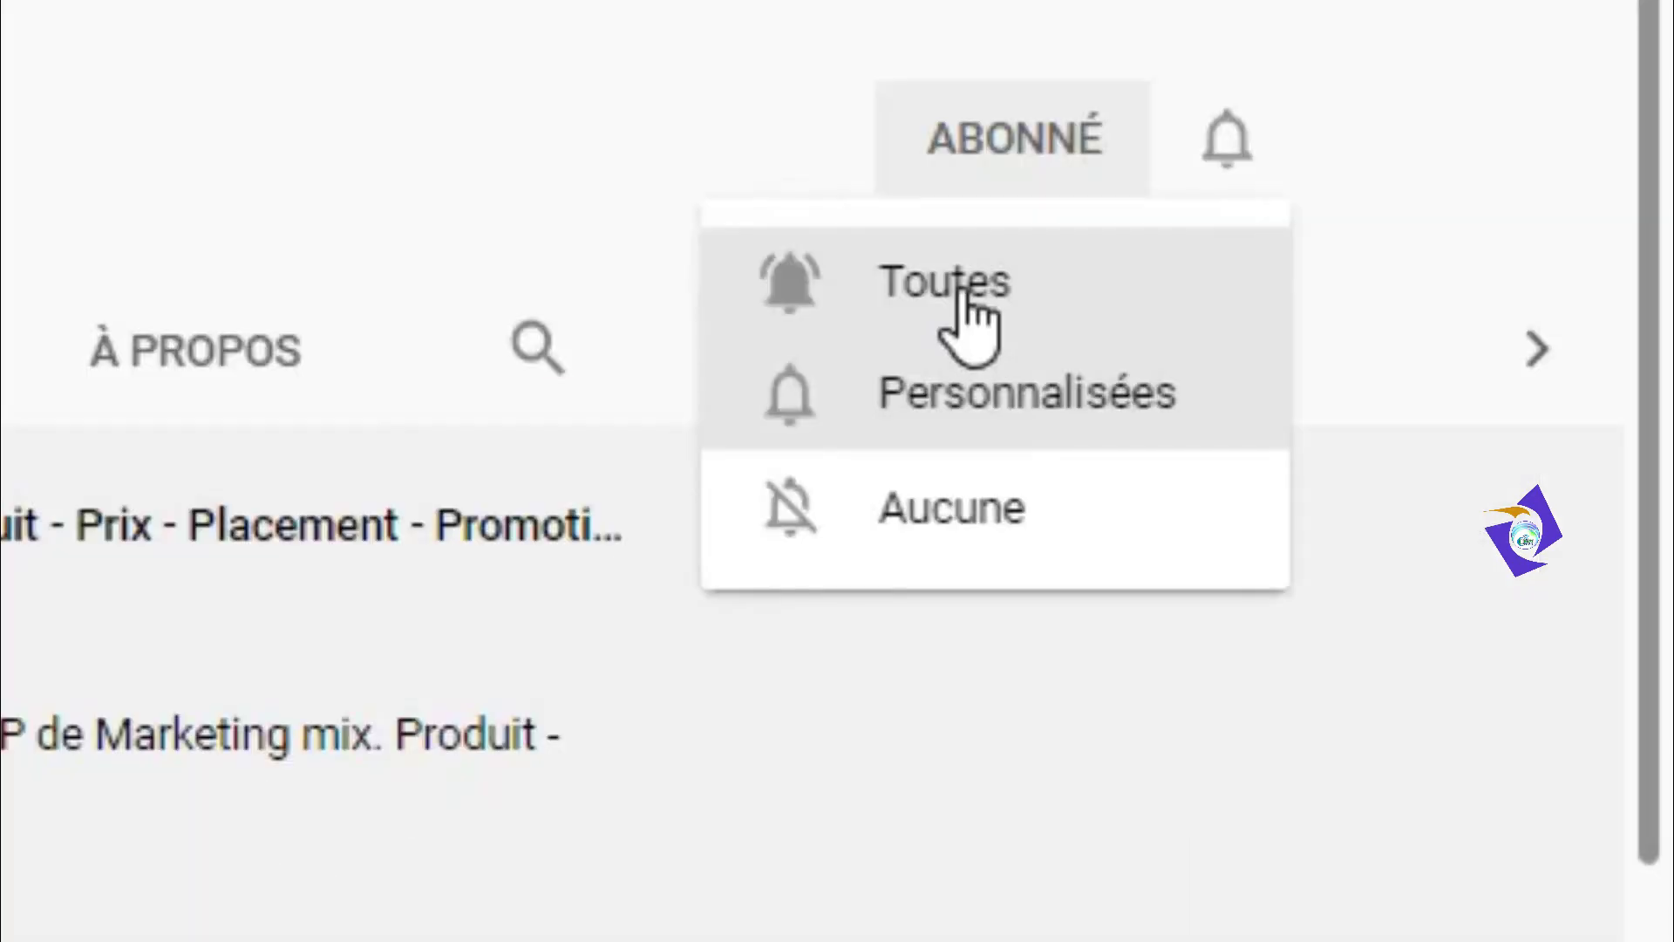
pyautogui.click(1425, 493)
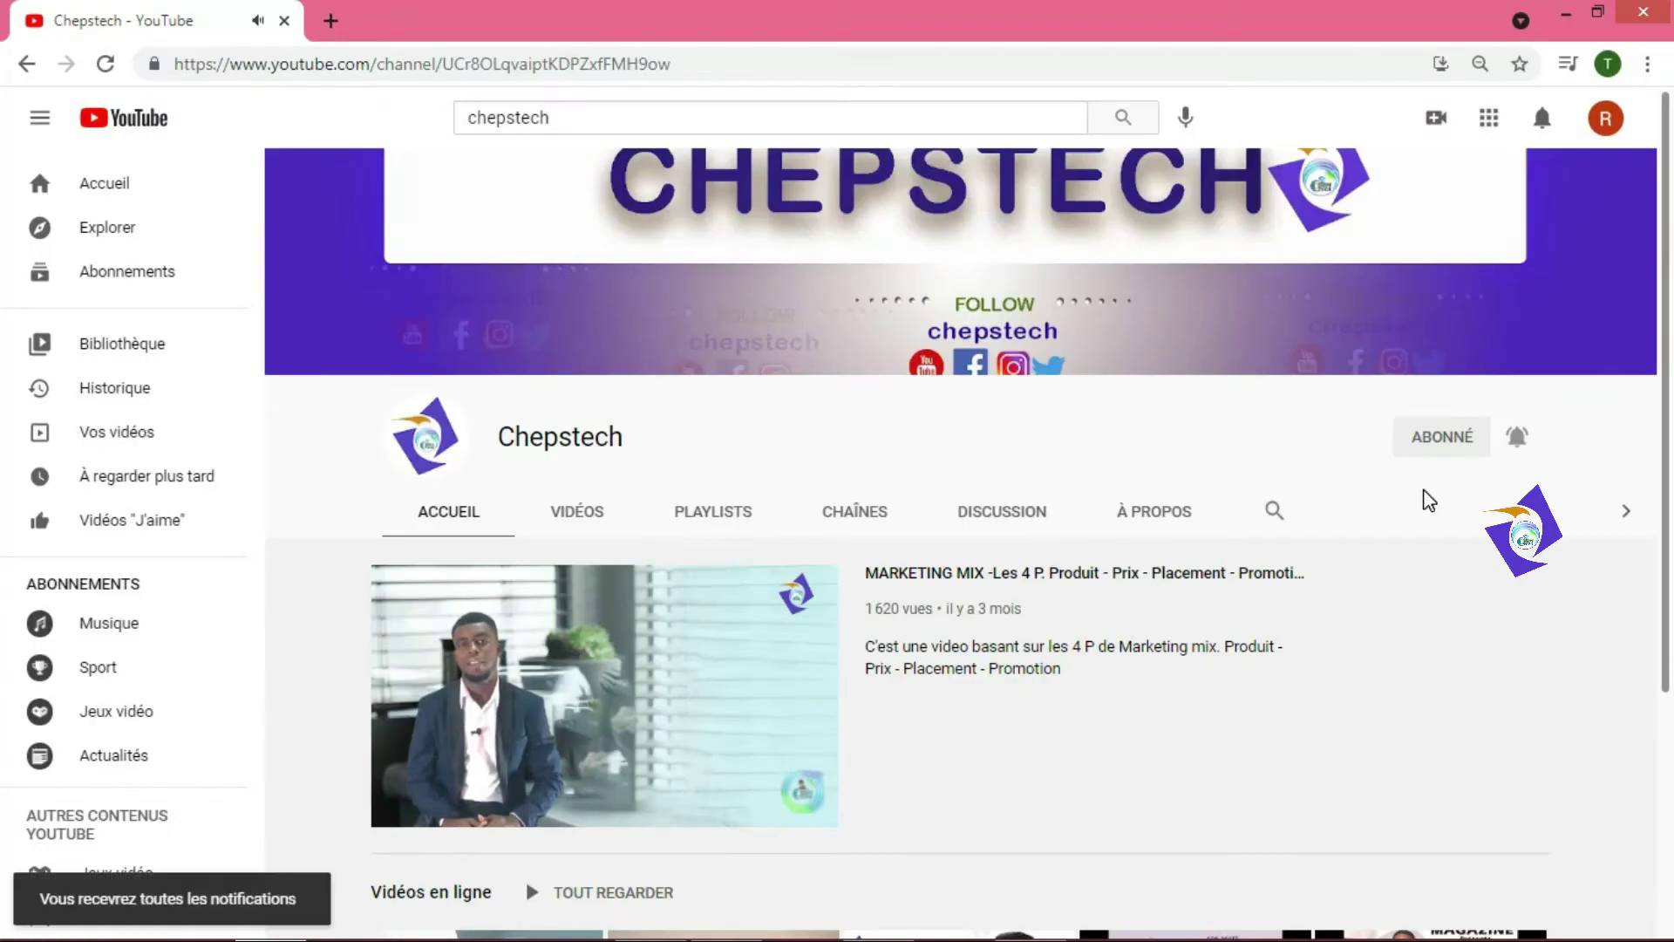
pyautogui.scroll(-4, 1639, 610)
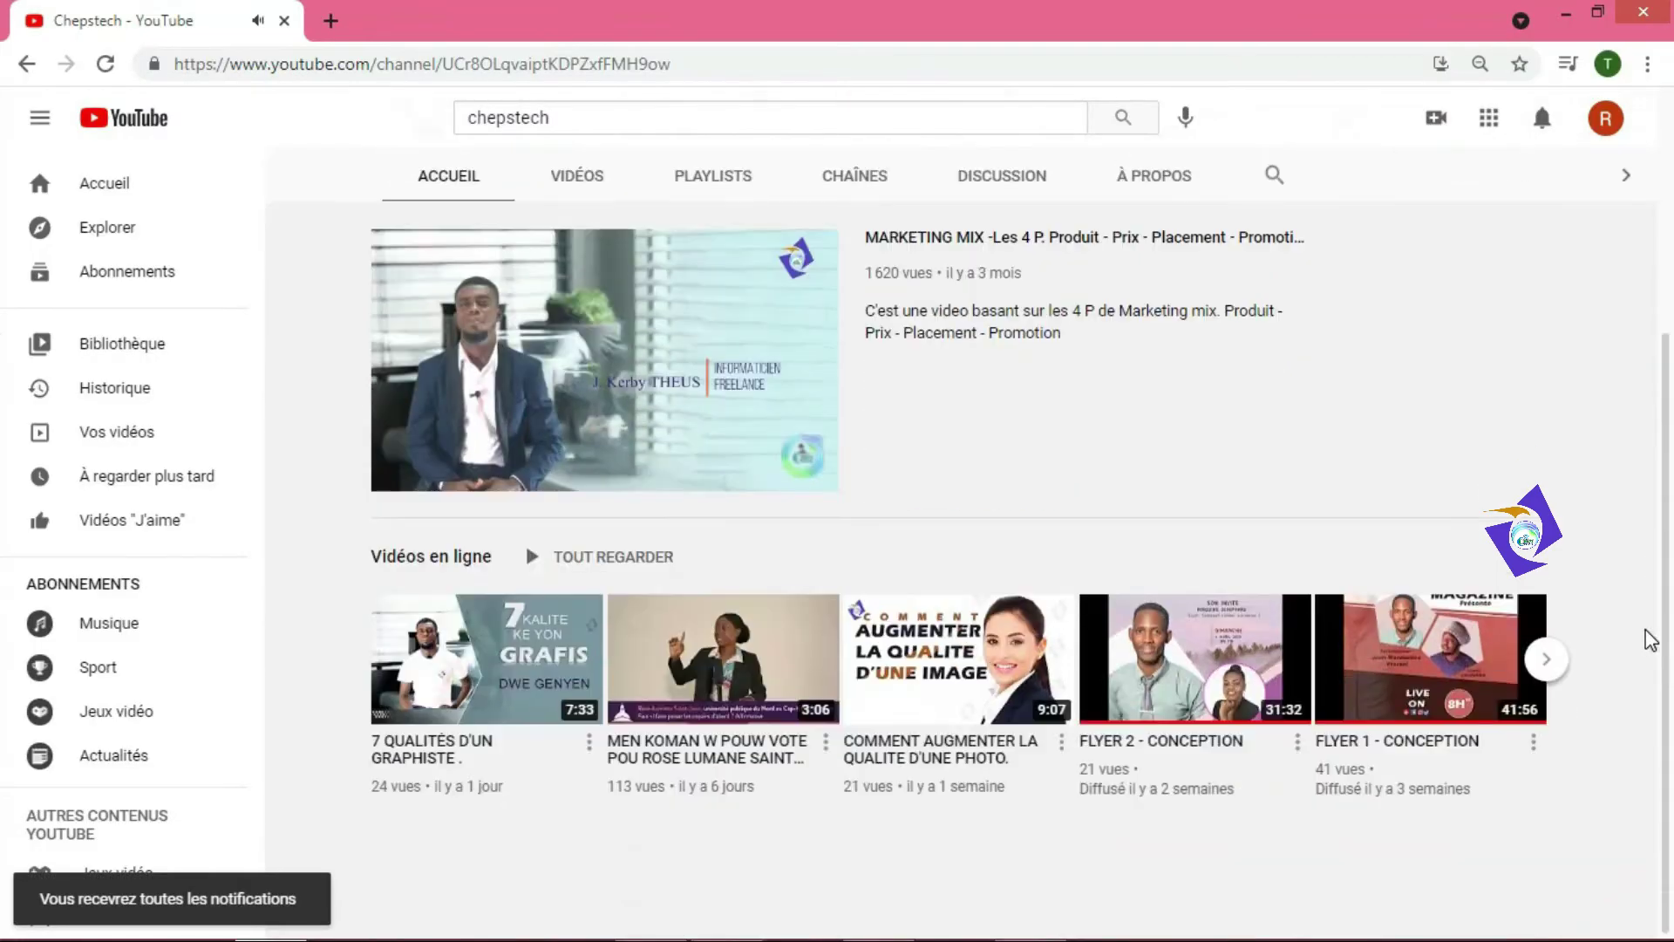
pyautogui.scroll(2, 1526, 497)
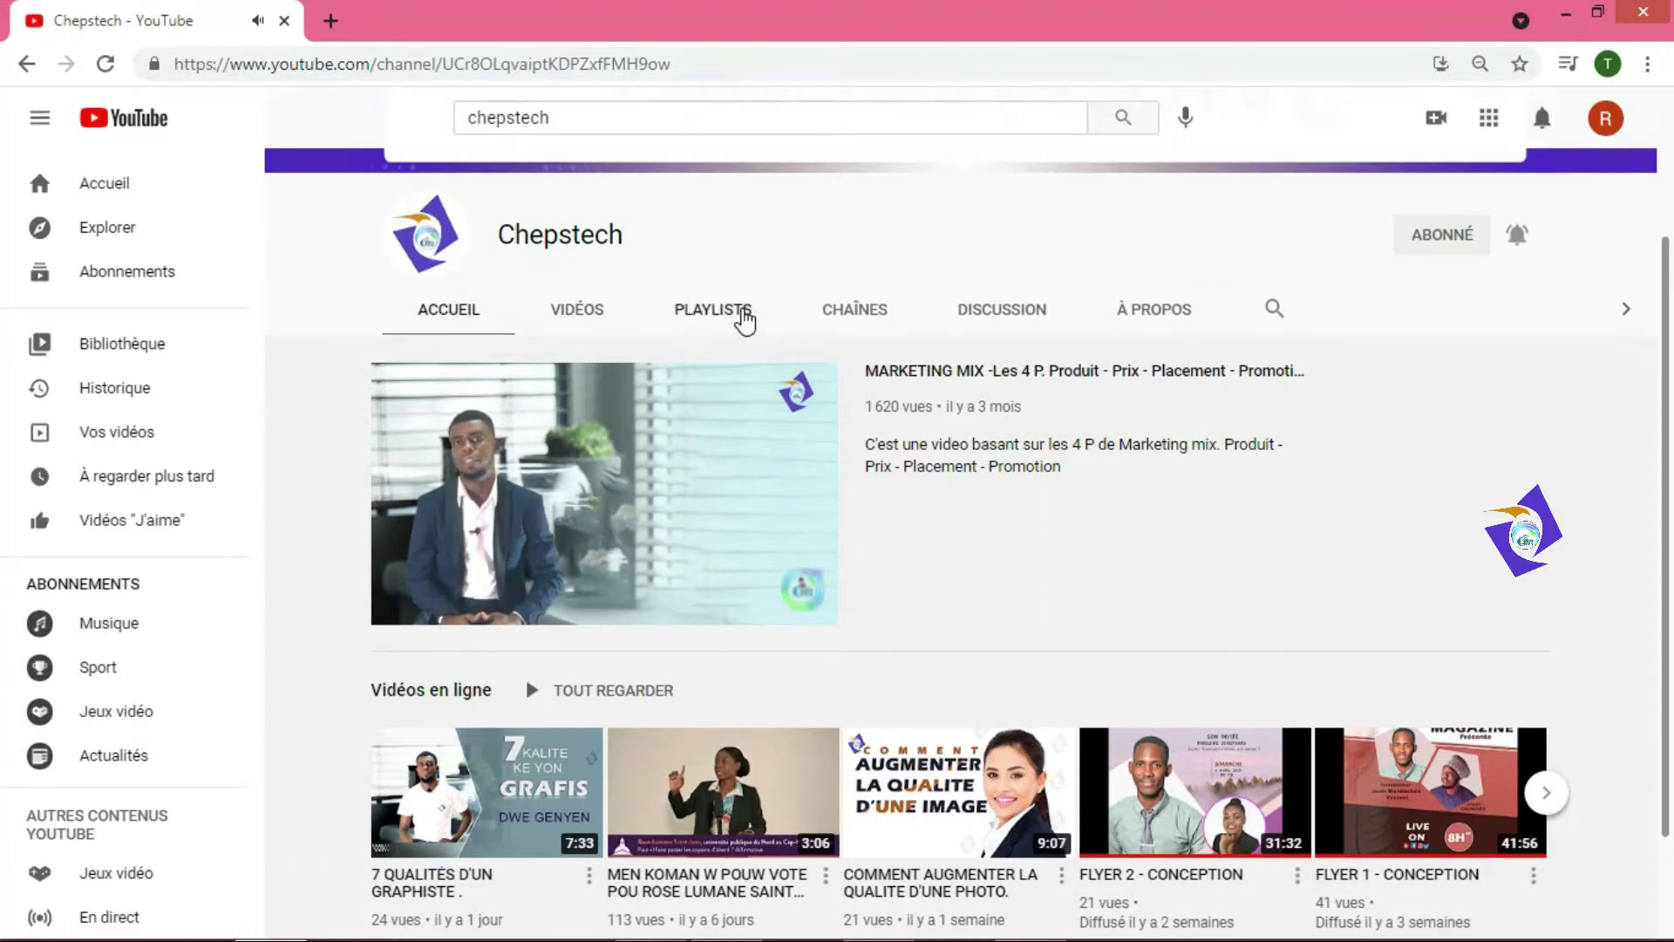
pyautogui.click(744, 319)
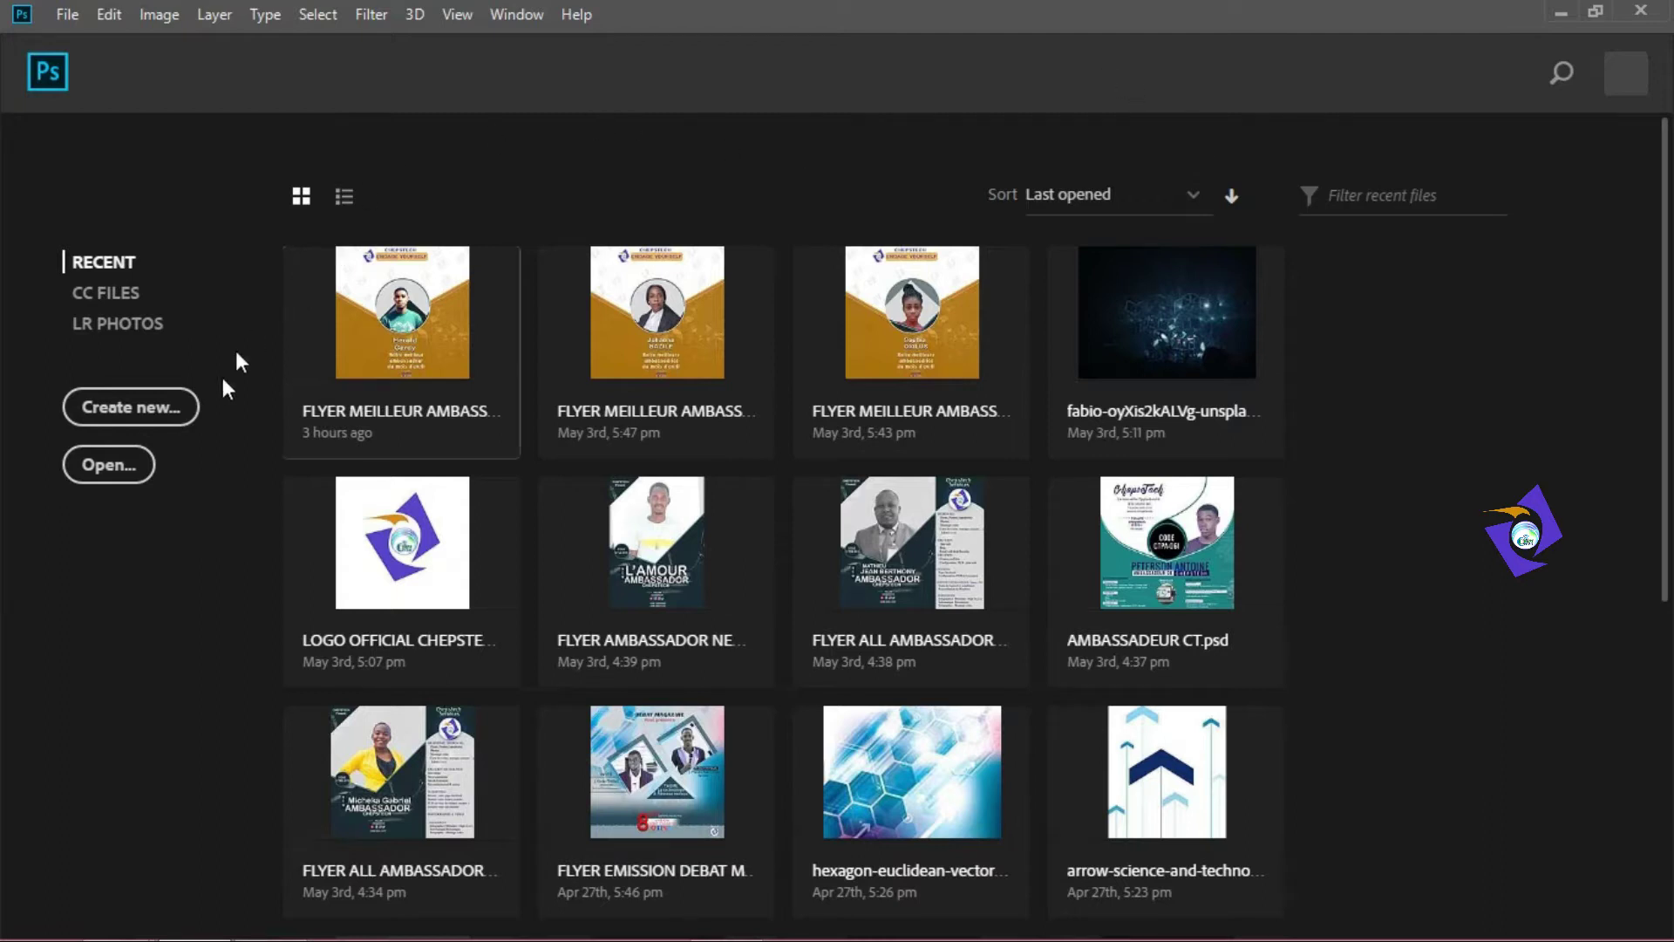
# Step: Create a 1920 × 1080 px, 300 ppi document with a white background
pyautogui.click(166, 413)
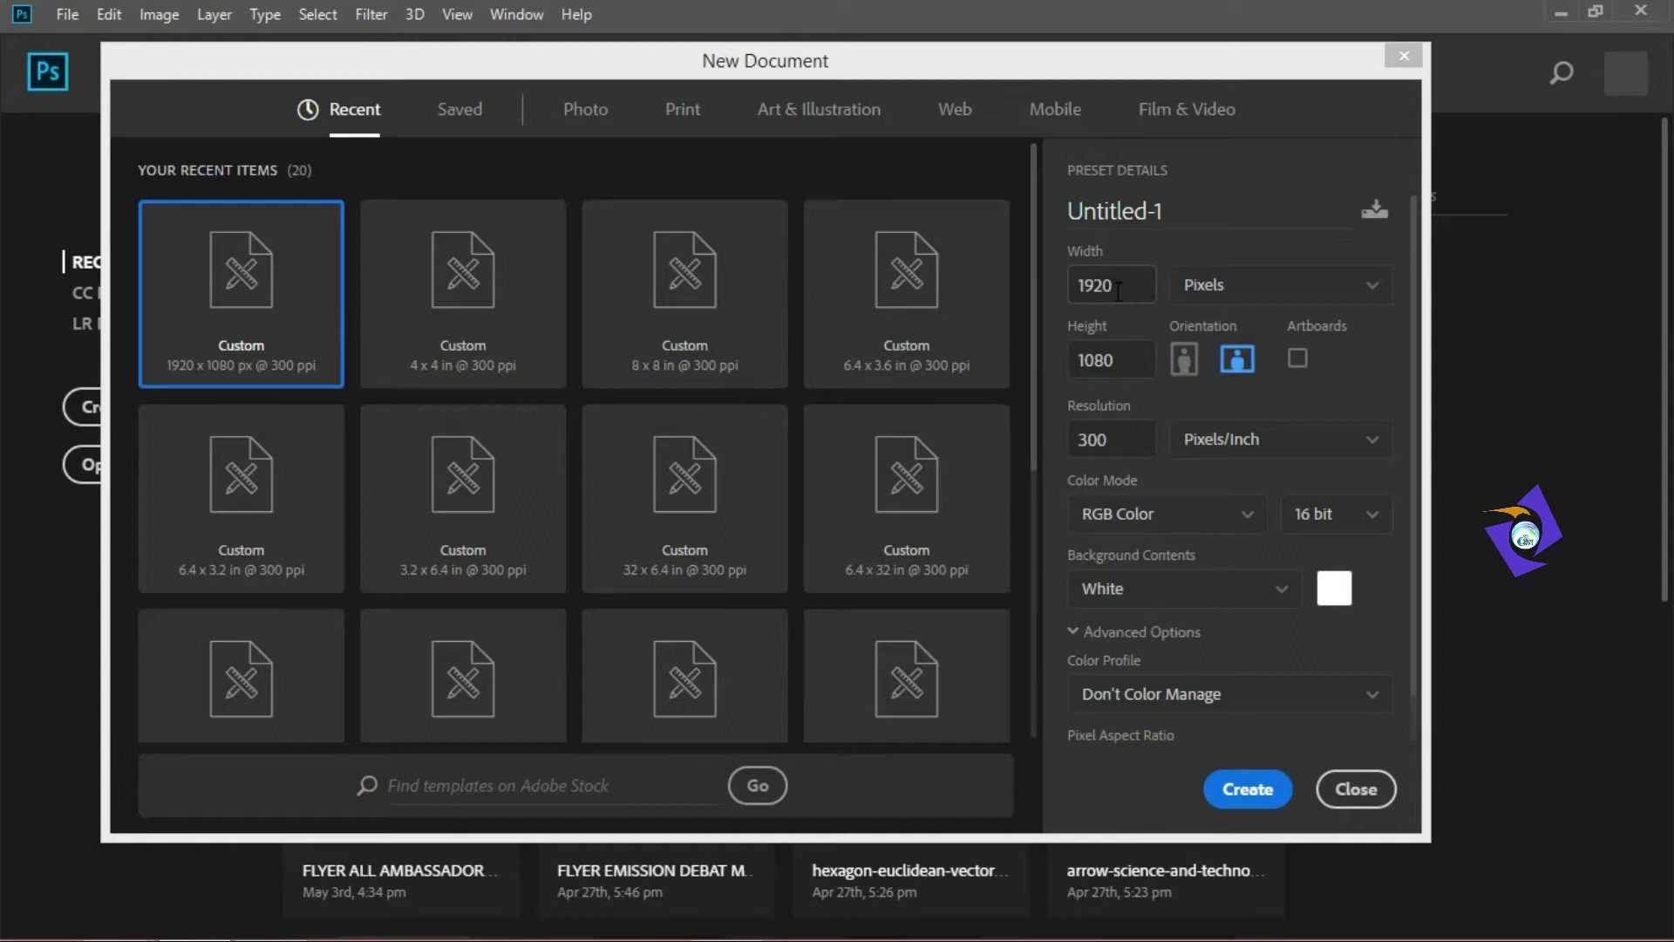
pyautogui.moveTo(1118, 291); pyautogui.dragTo(1088, 288)
pyautogui.press('Tab')
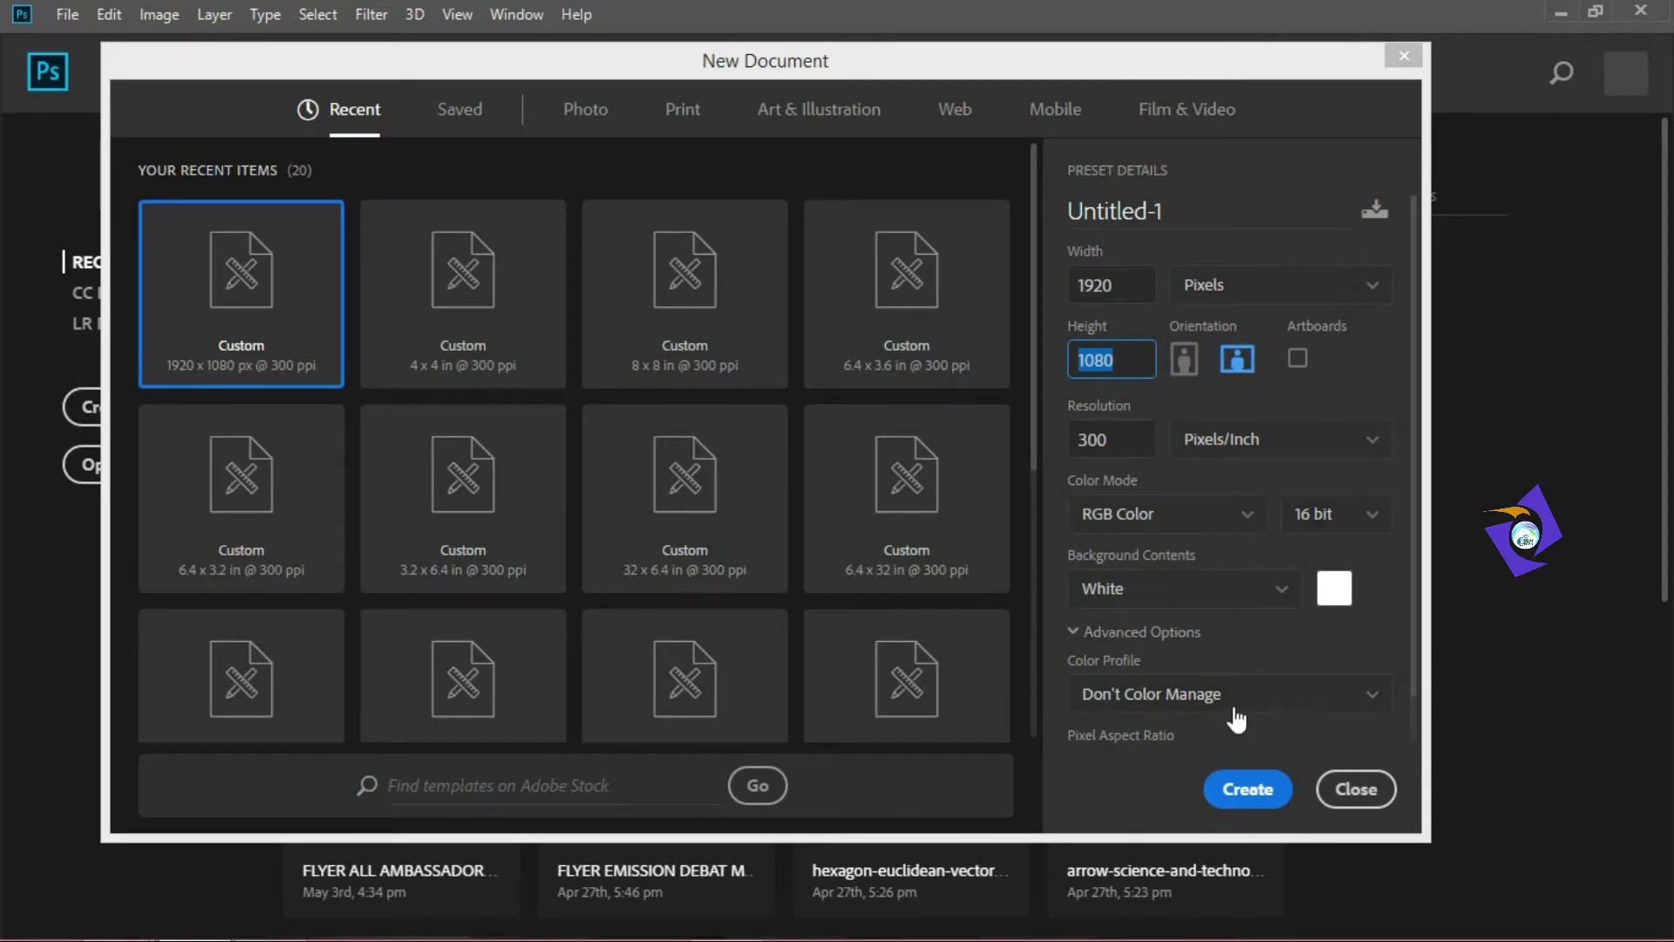
pyautogui.click(1261, 790)
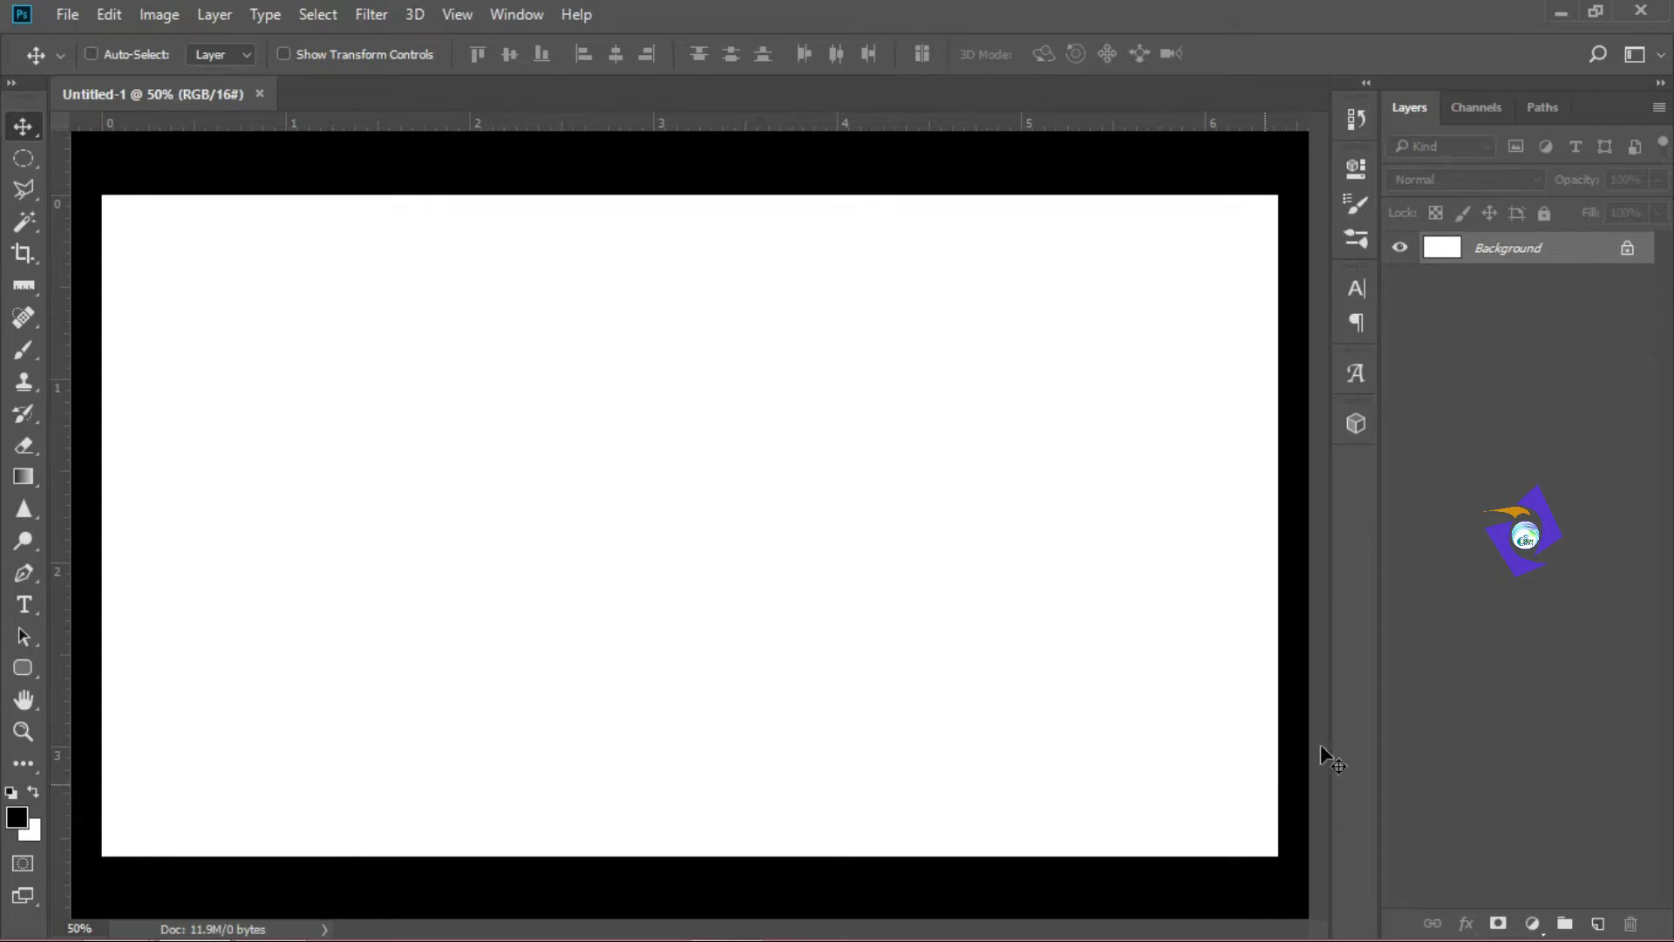
# Step: Unlock Background into Layer 0 and add guides at Y 1.667 in and X 3.2 in
pyautogui.click(1628, 251)
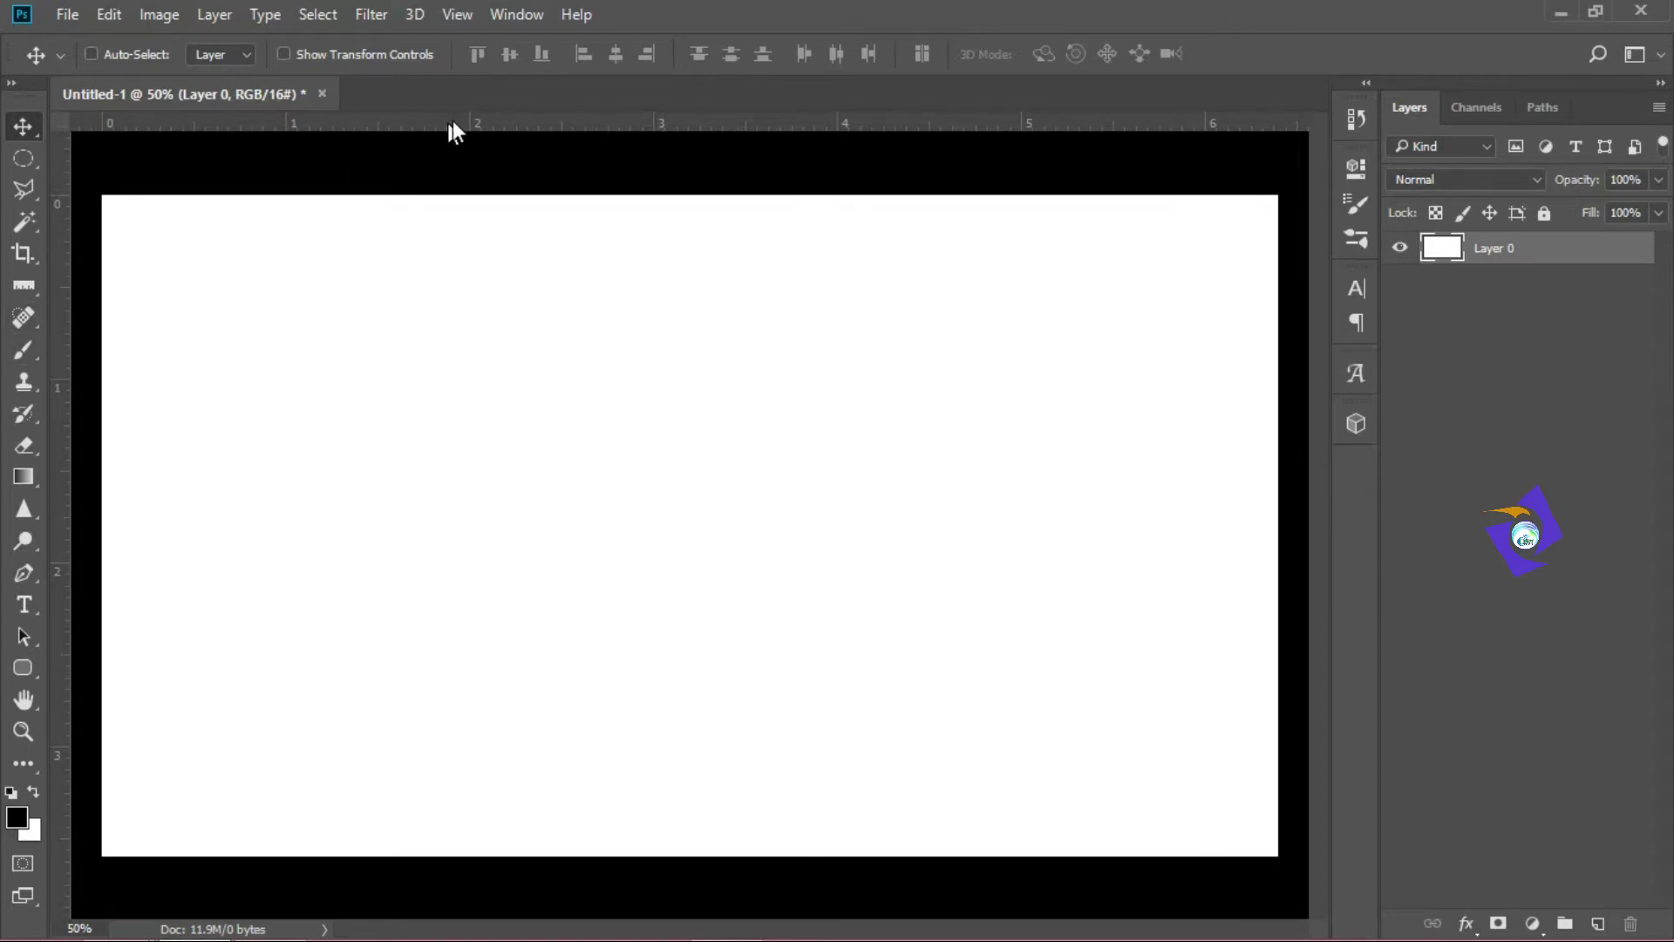
pyautogui.moveTo(466, 122); pyautogui.dragTo(497, 446)
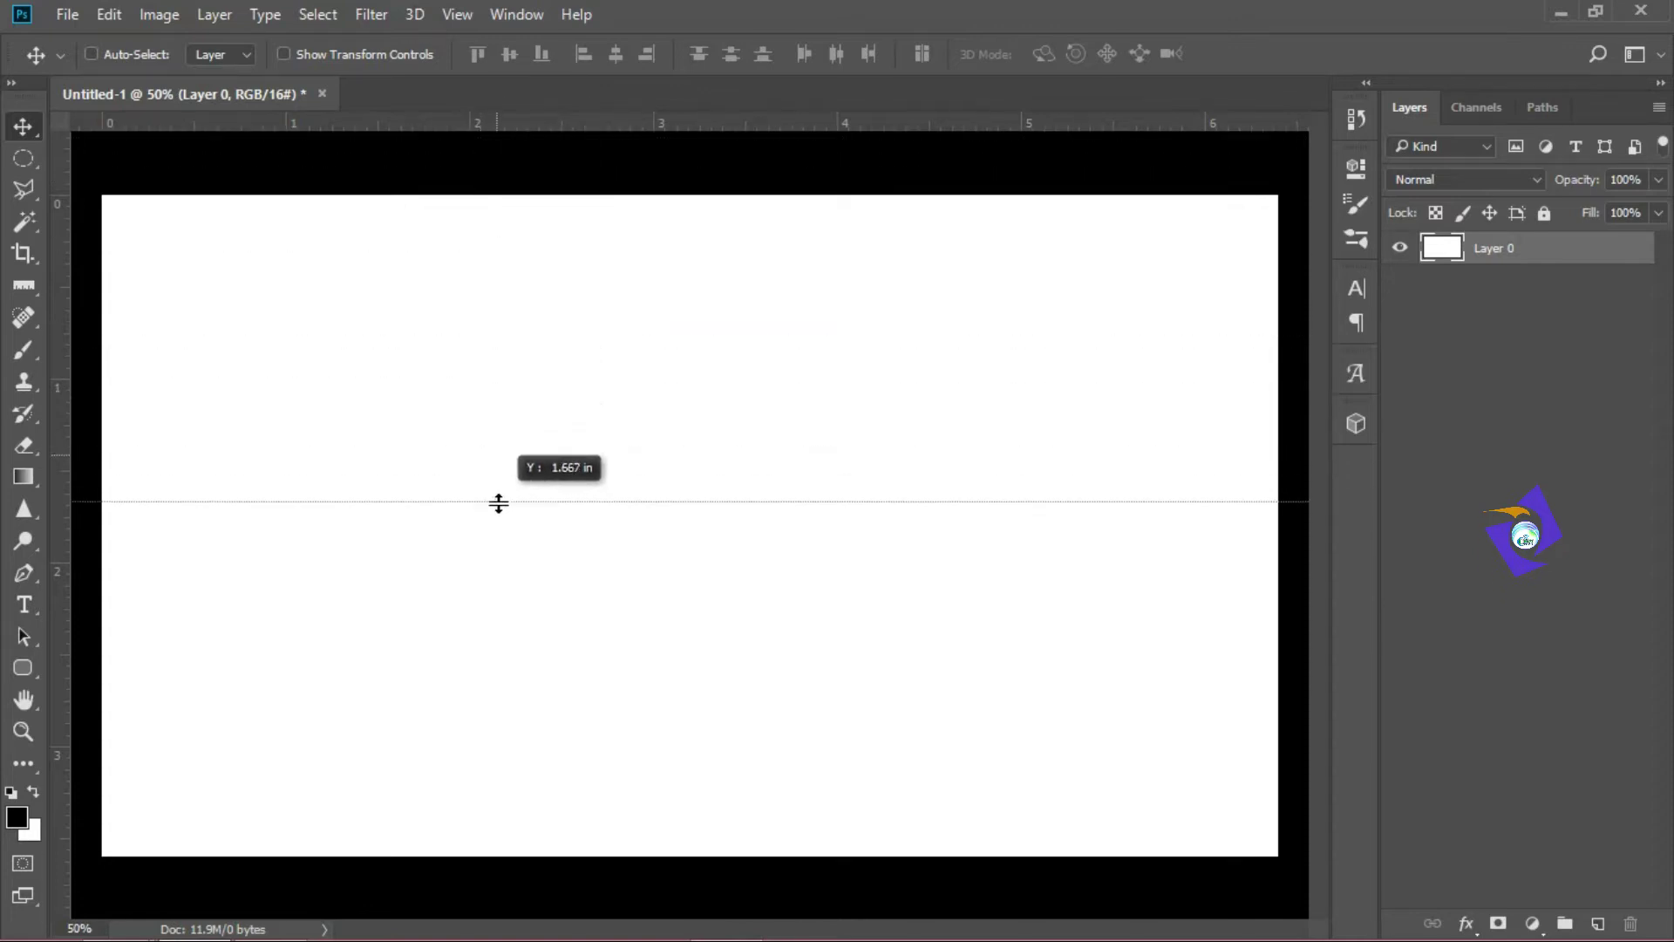
pyautogui.moveTo(497, 447); pyautogui.dragTo(497, 491)
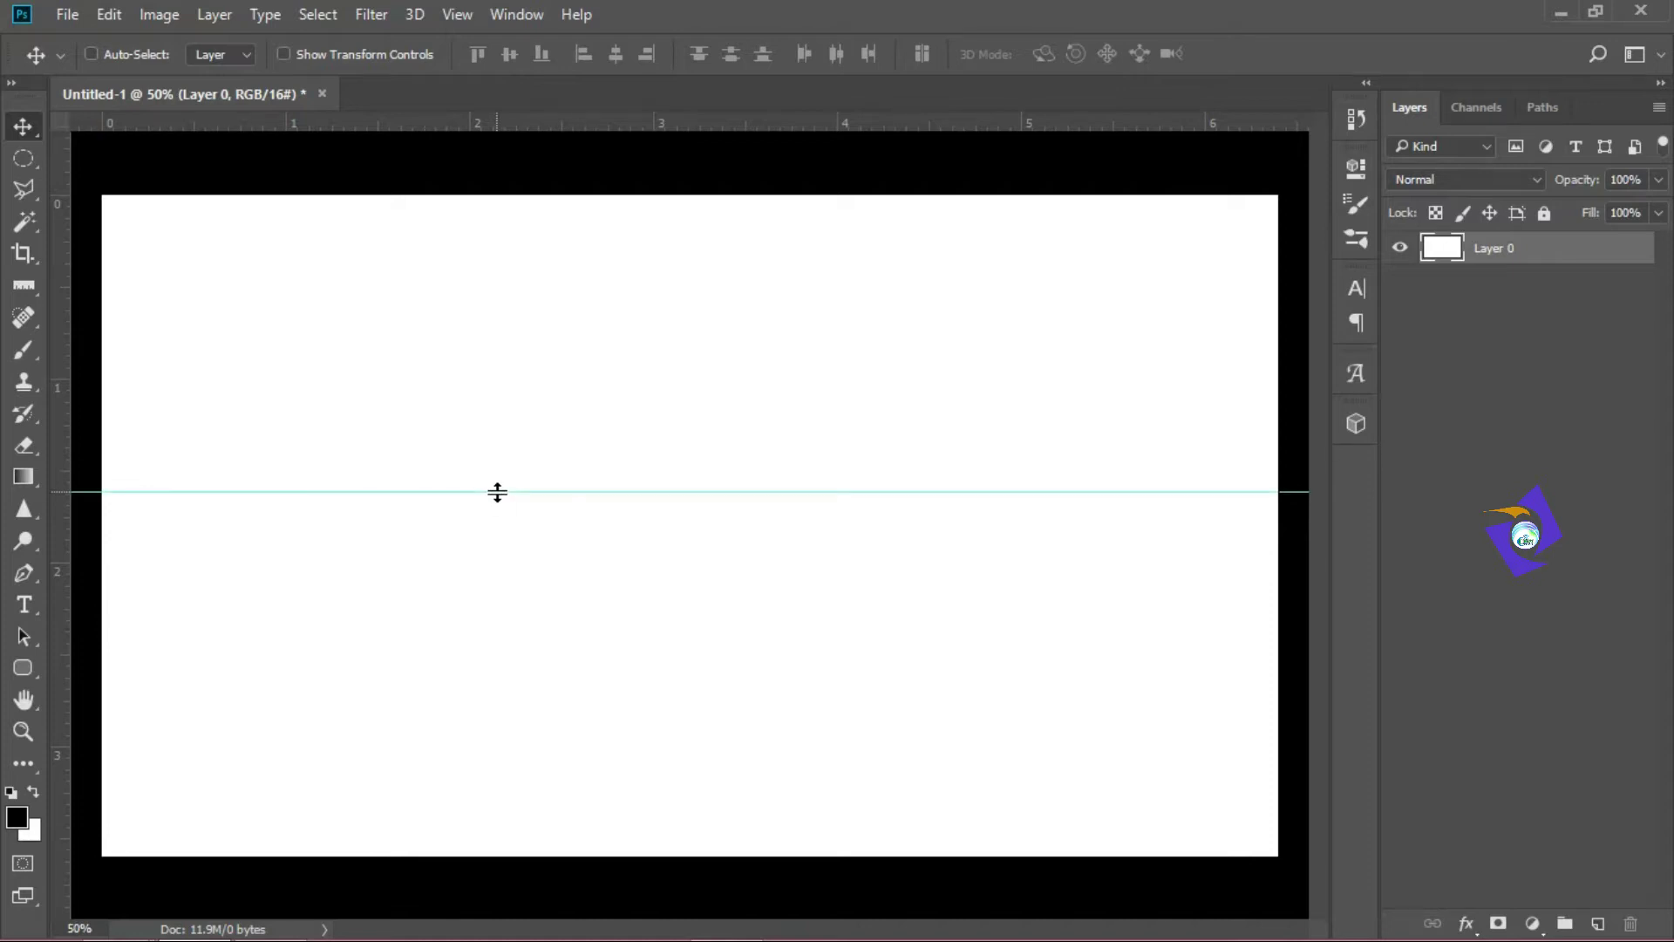
pyautogui.moveTo(64, 326)
pyautogui.mouseDown()
pyautogui.moveTo(718, 337)
pyautogui.moveTo(669, 336)
pyautogui.moveTo(685, 334)
pyautogui.mouseUp()
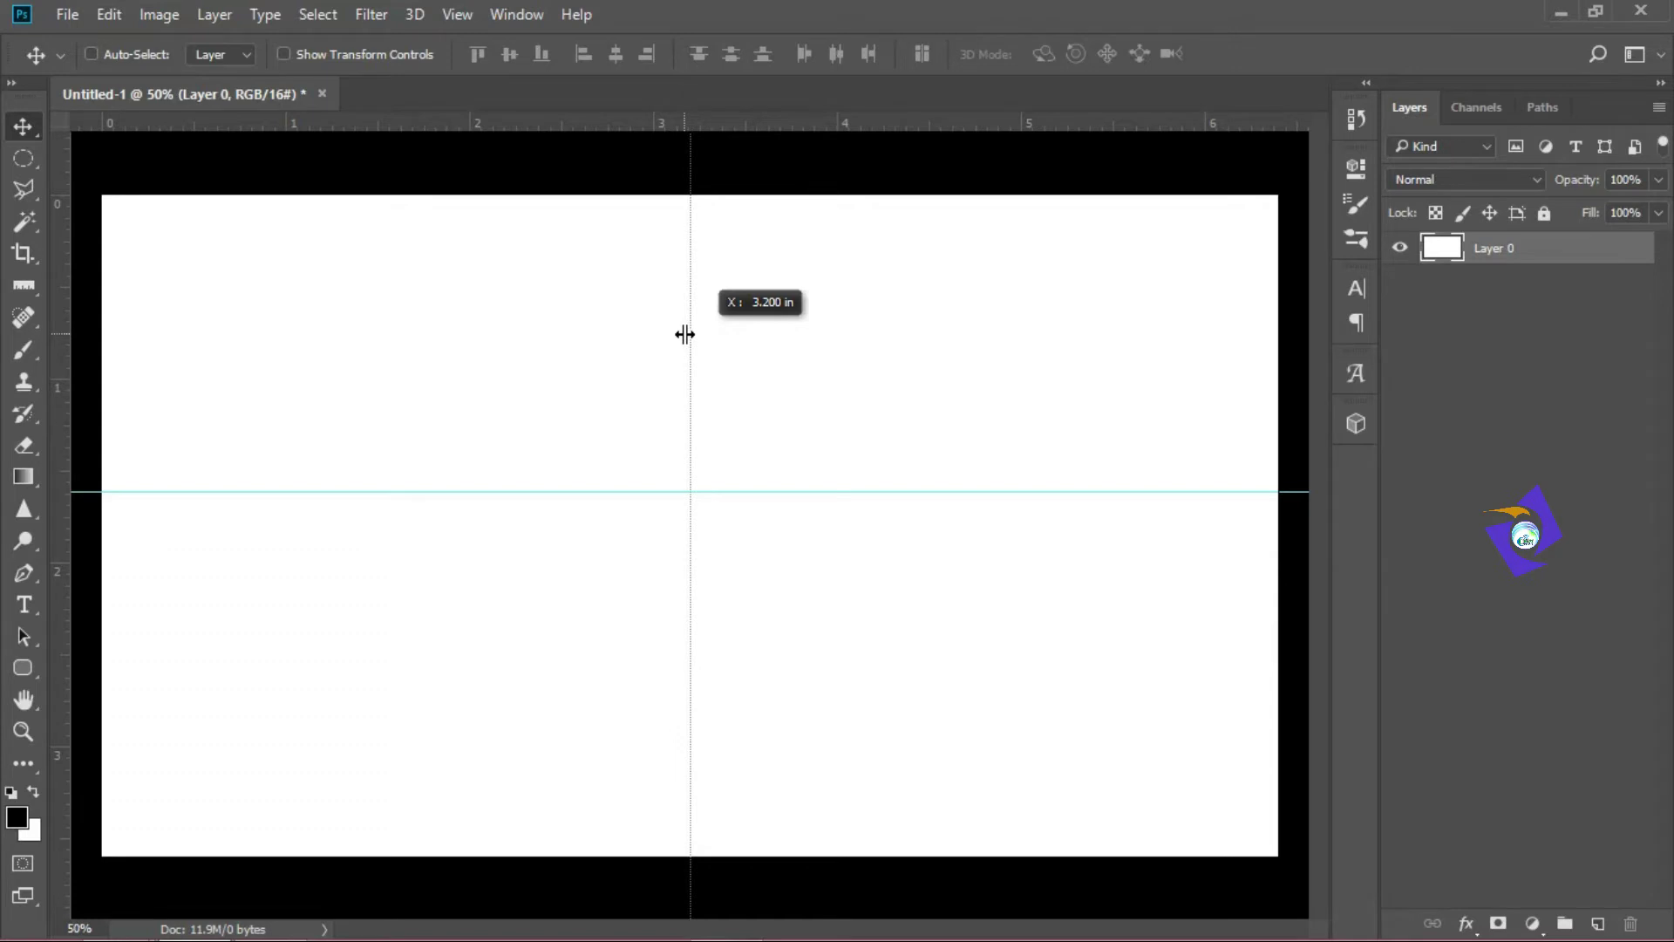
pyautogui.moveTo(686, 334); pyautogui.dragTo(684, 335)
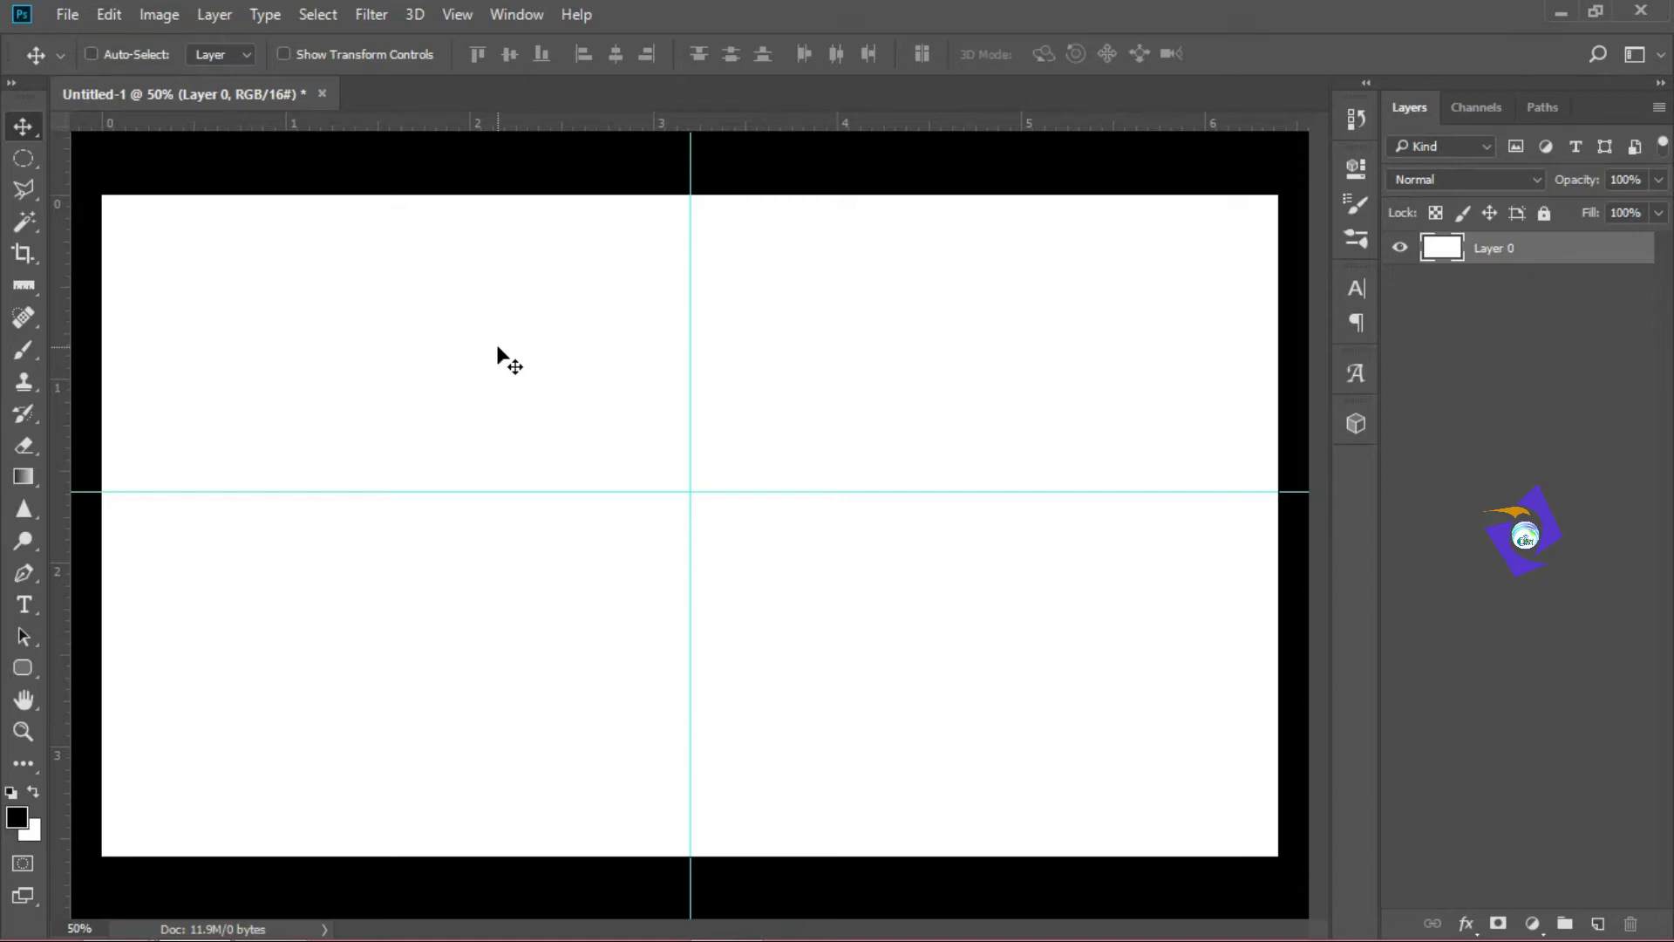
pyautogui.press('p')
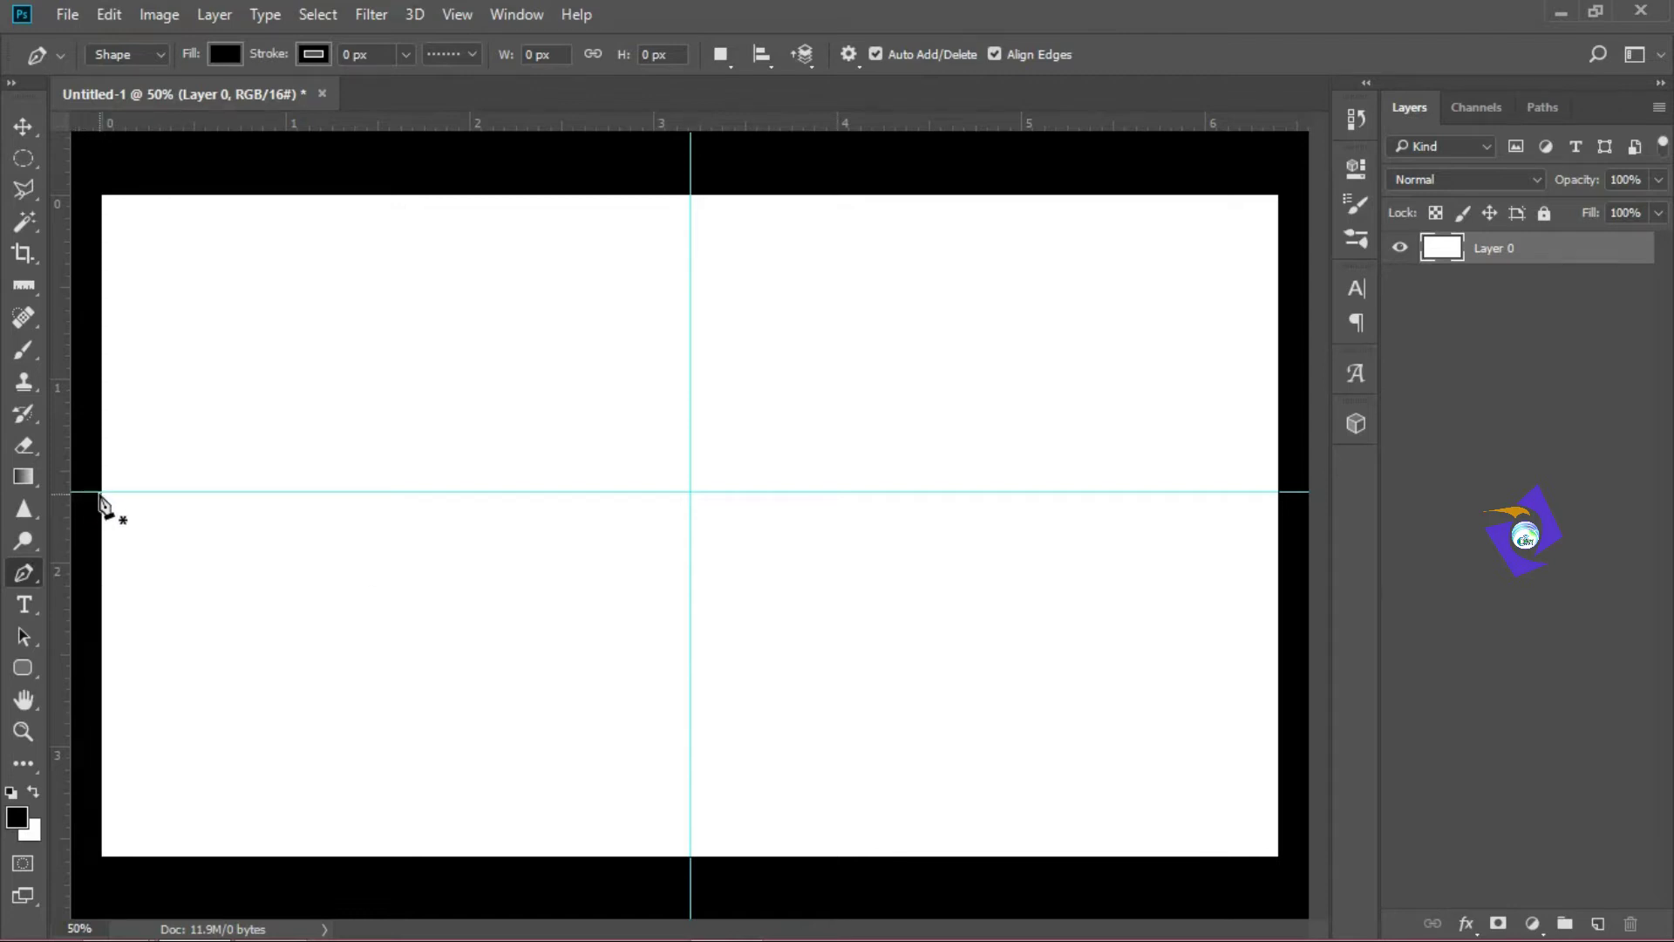
# Step: Draw a closed pen shape over the lower canvas with a V-dip at the centre guide
pyautogui.click(98, 491)
pyautogui.click(691, 555)
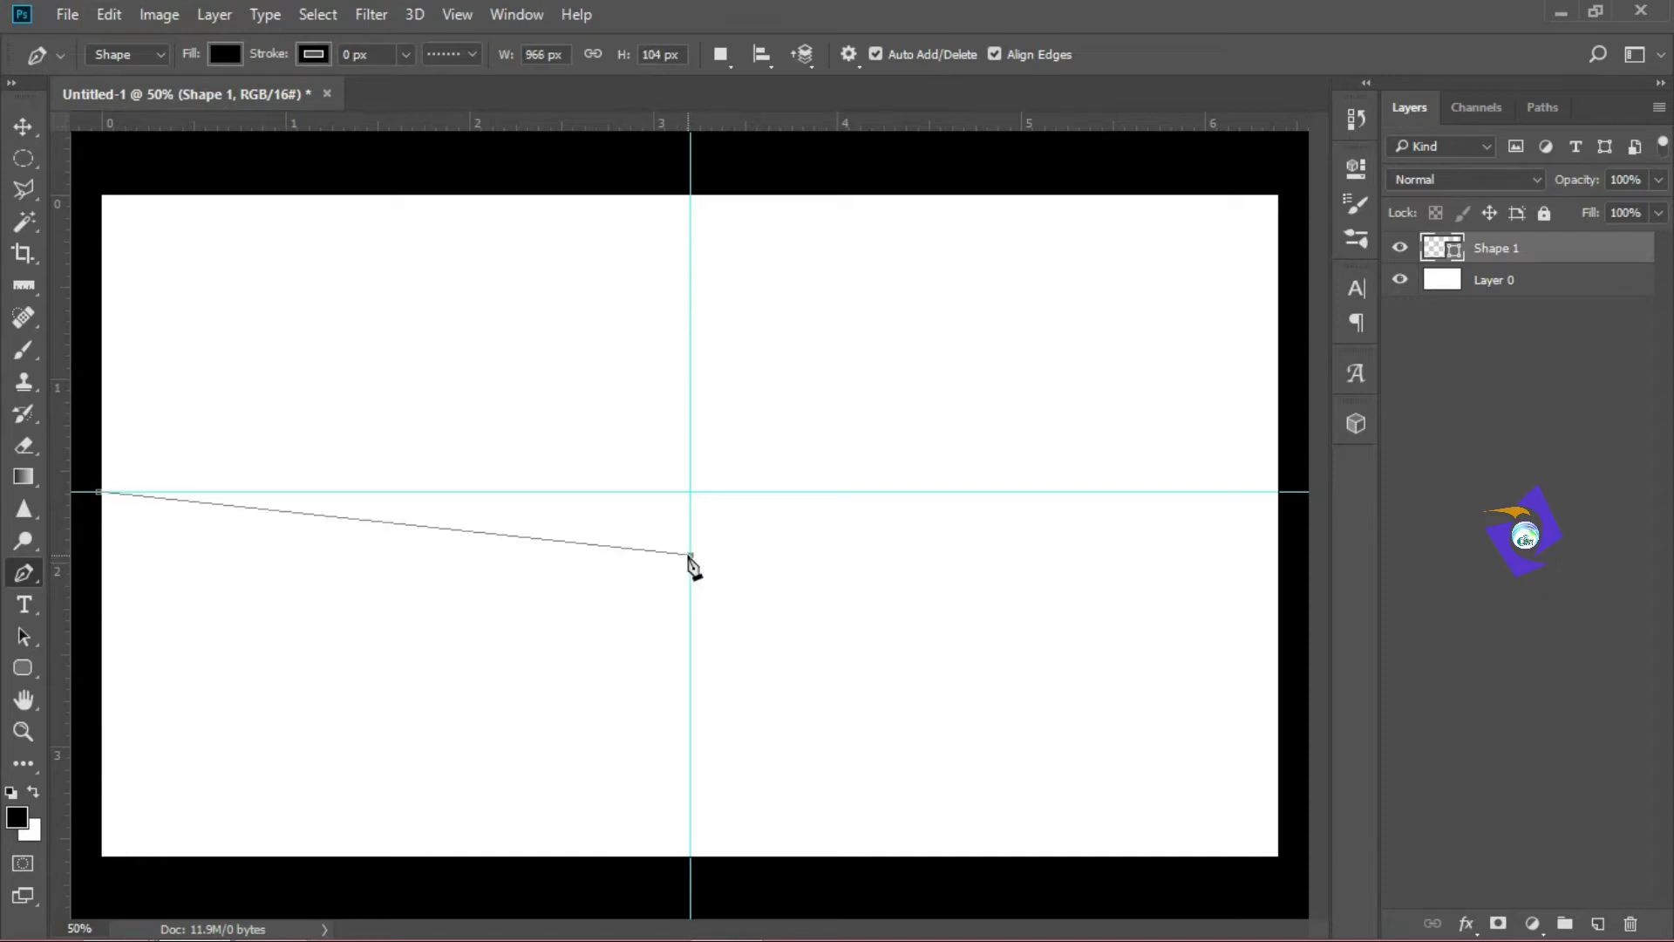
pyautogui.click(1278, 492)
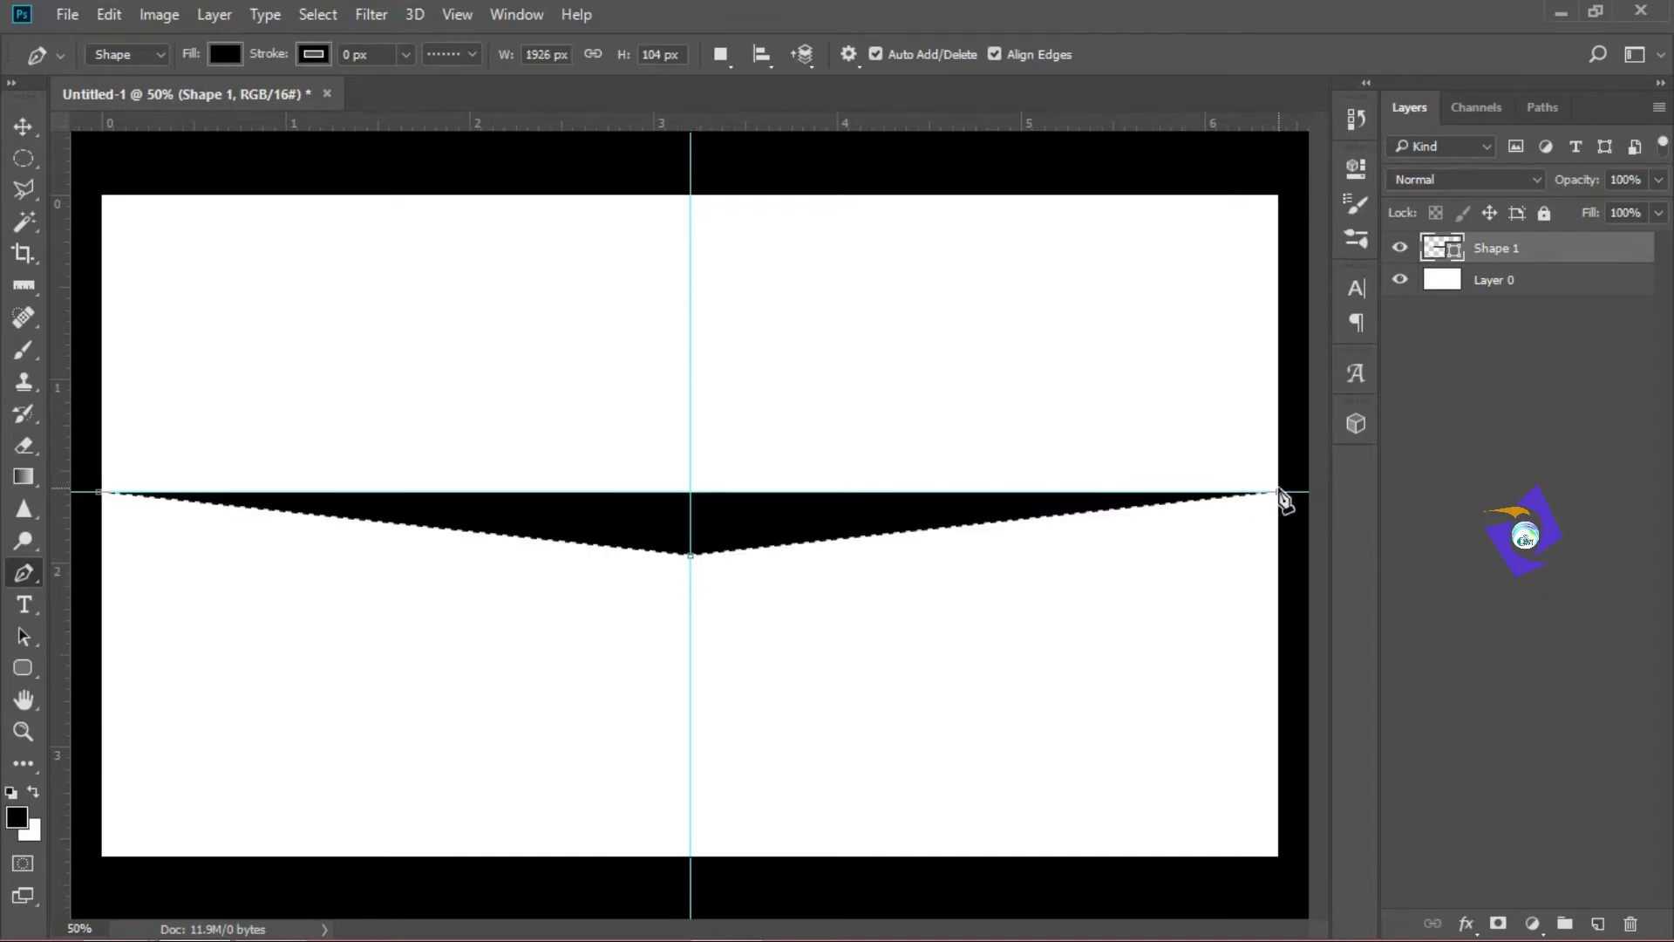
pyautogui.click(1290, 859)
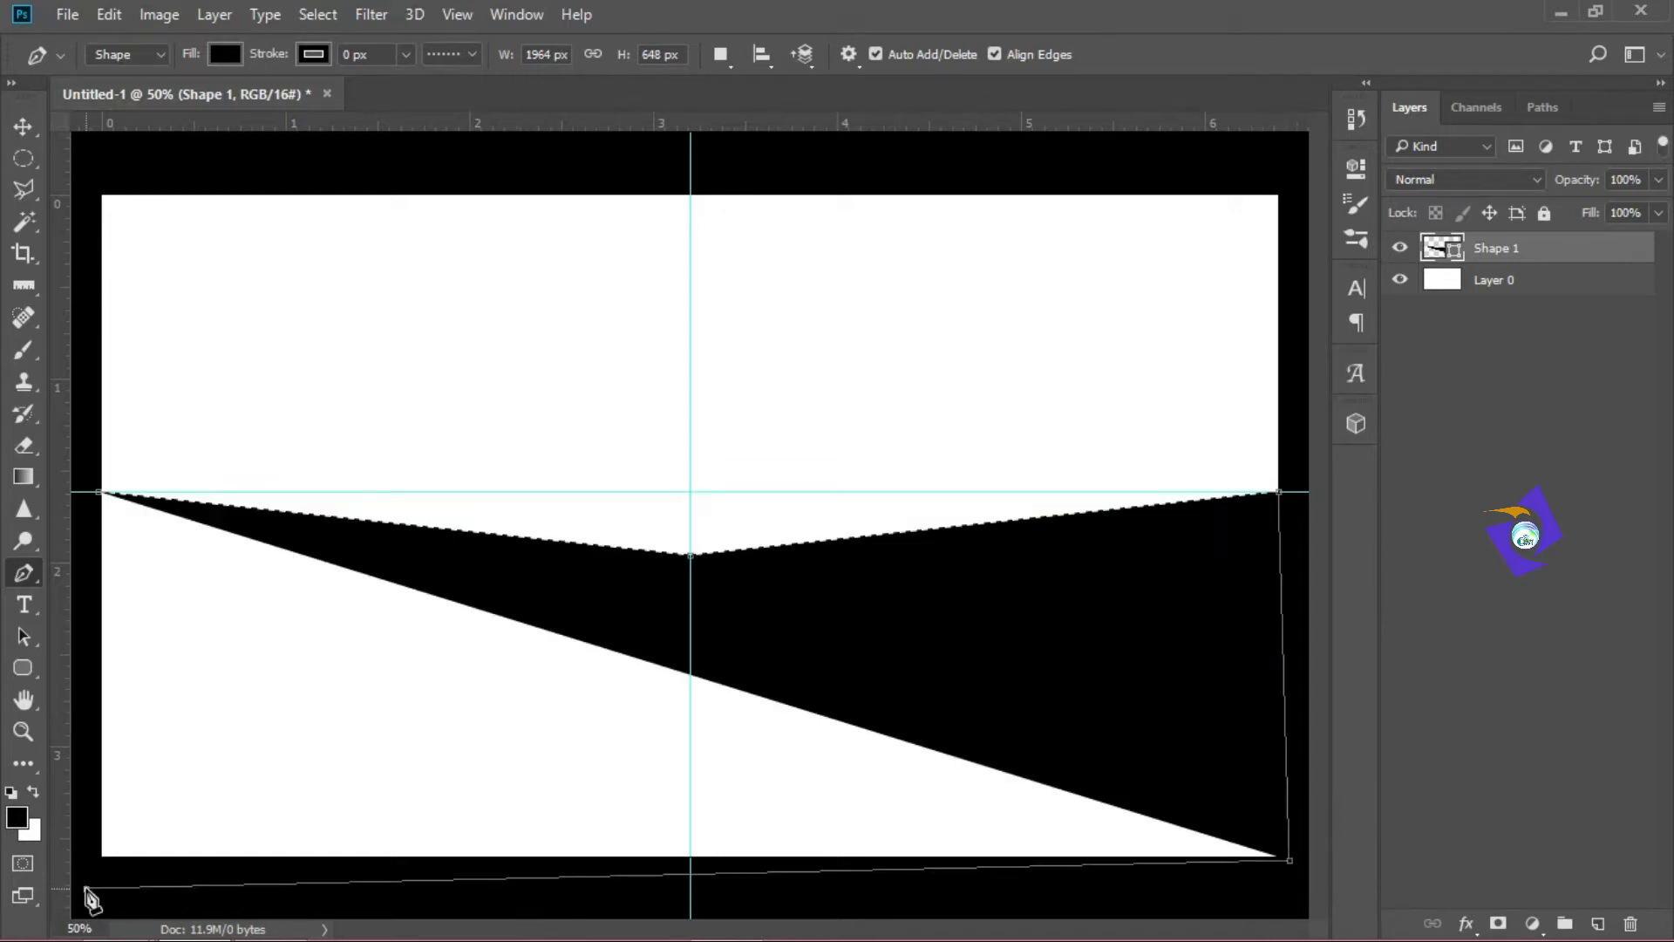
pyautogui.click(86, 888)
pyautogui.click(97, 493)
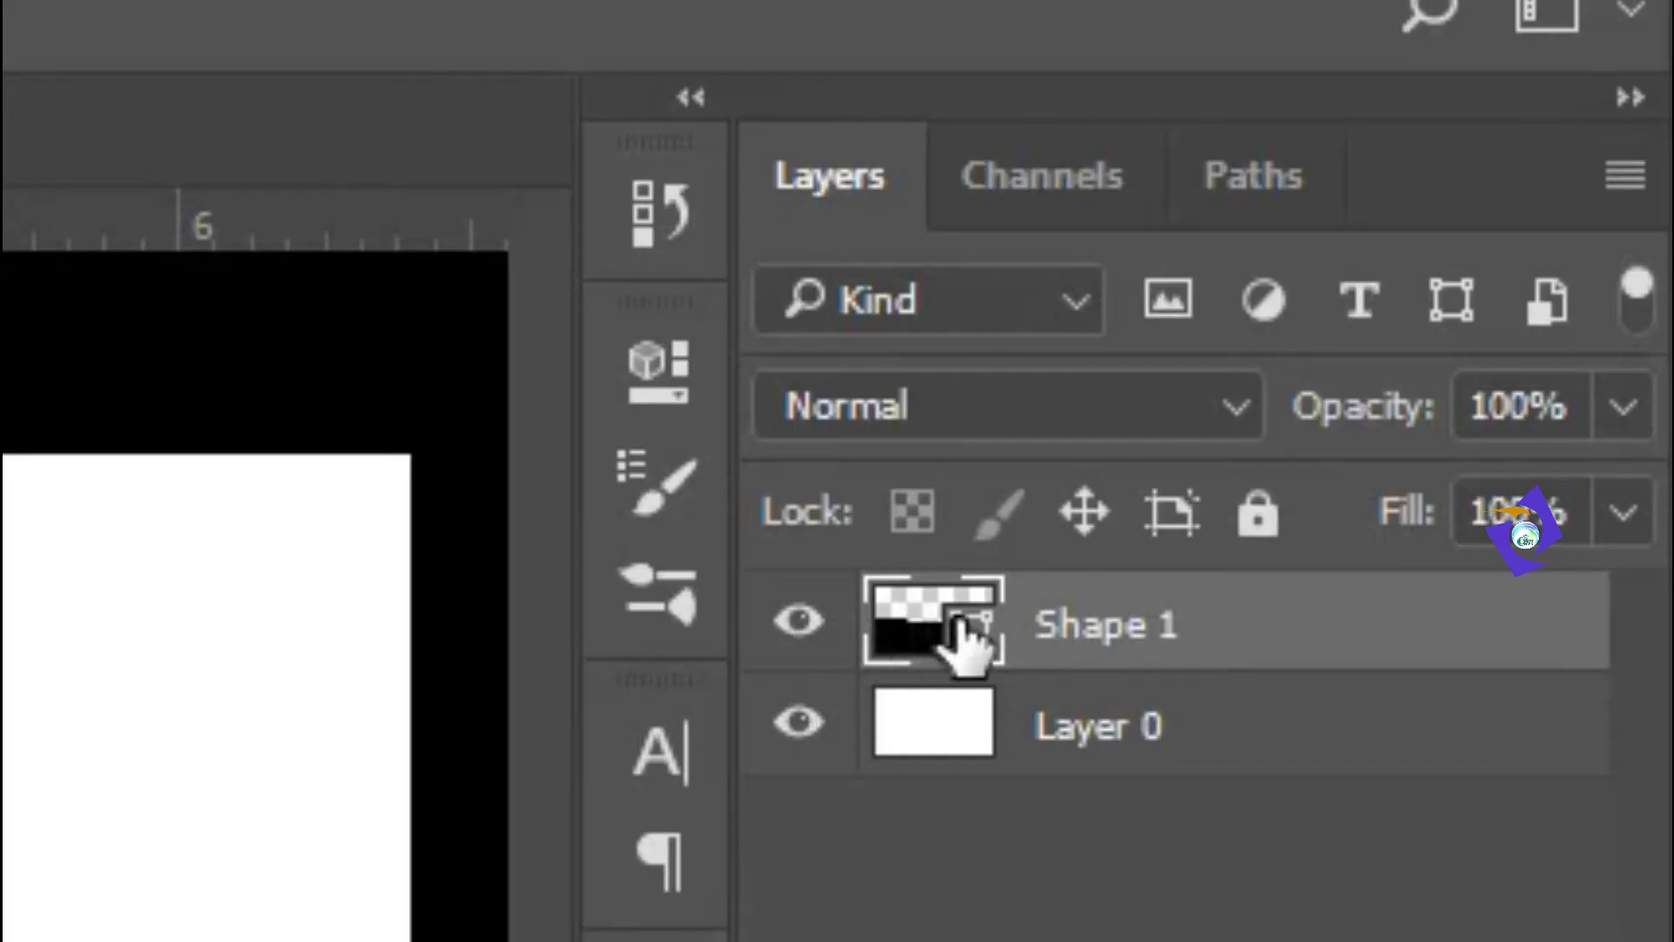
# Step: Fill Shape 1 with navy blue #2b3572
pyautogui.doubleClick(980, 641)
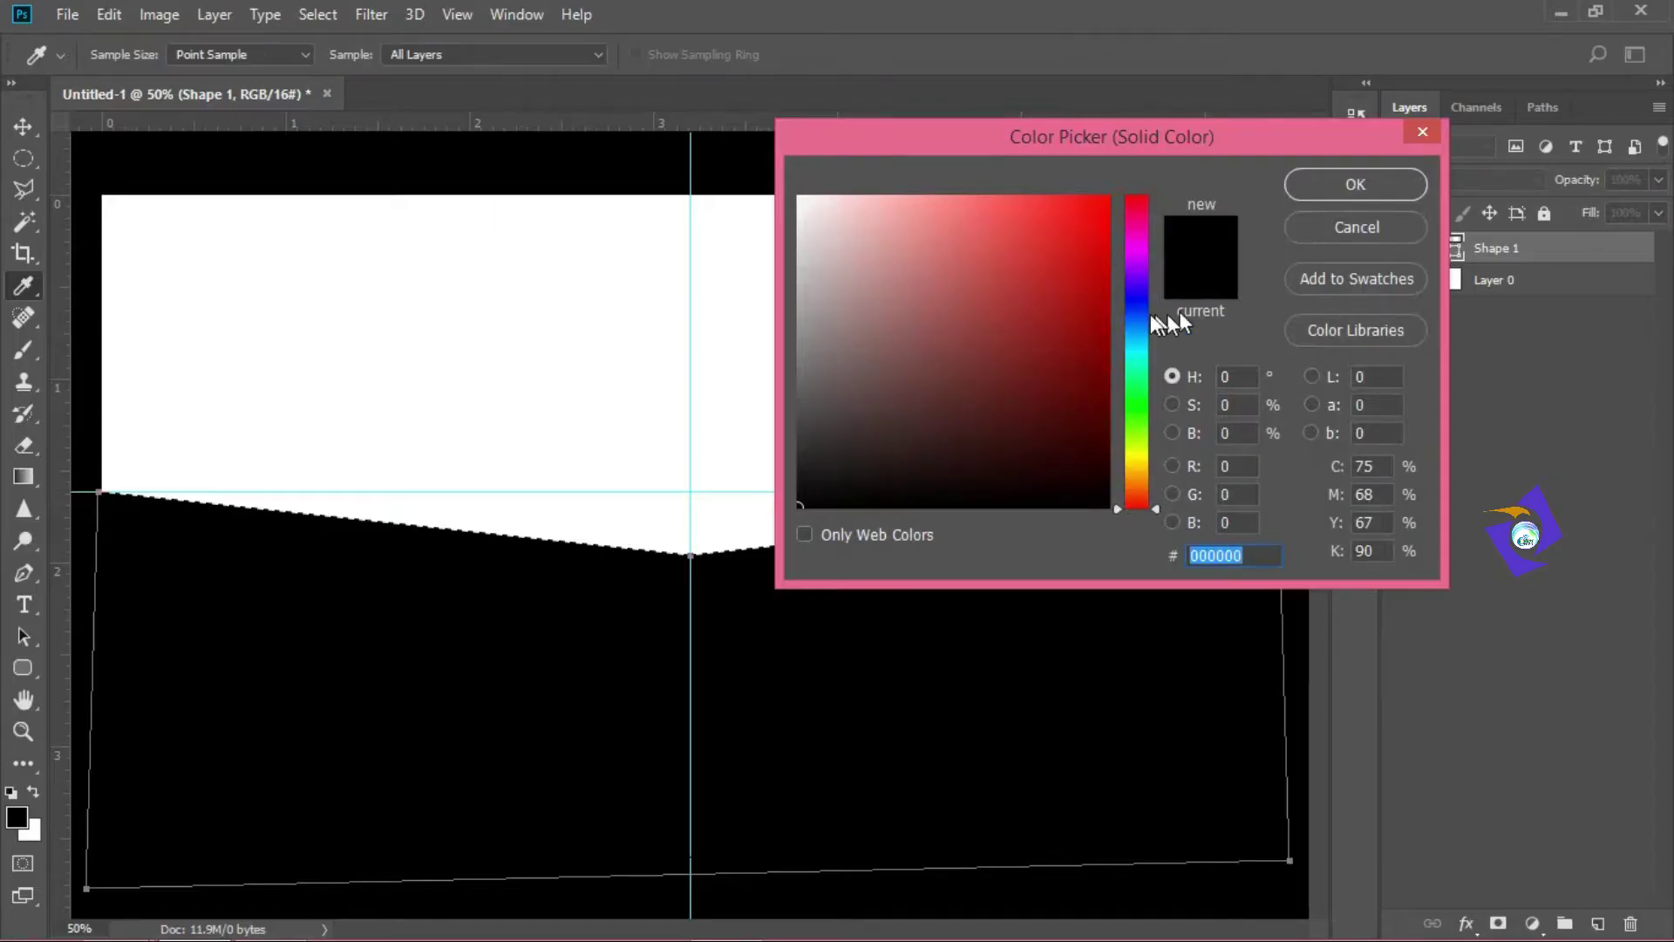
pyautogui.click(1137, 307)
pyautogui.click(1031, 315)
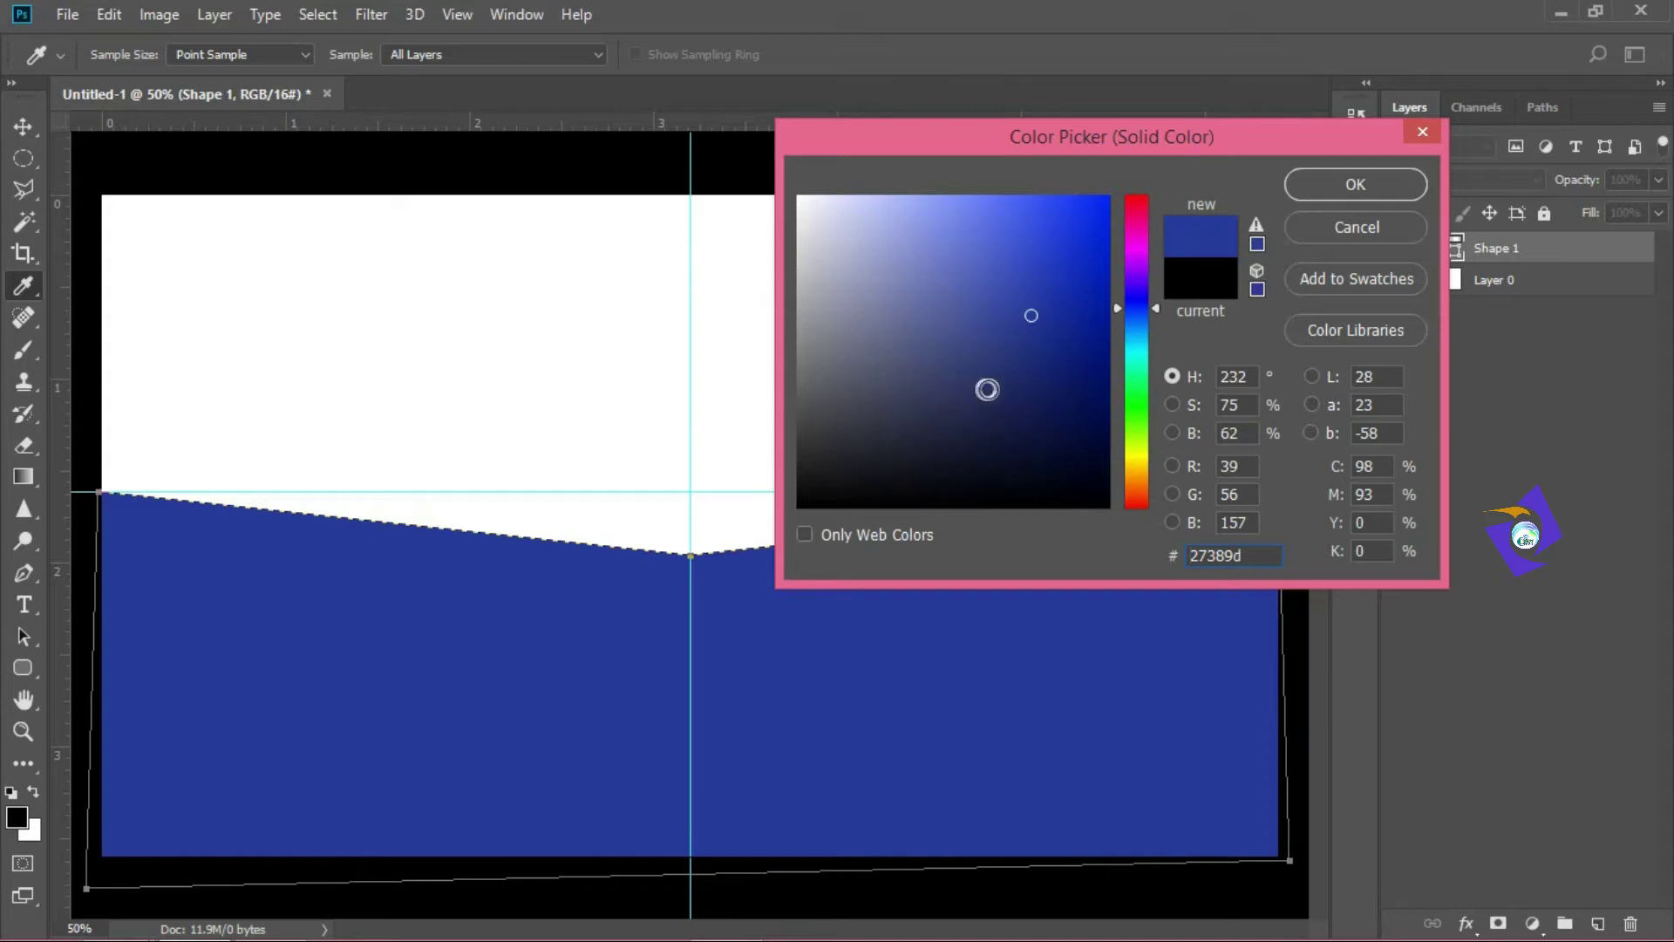
pyautogui.click(992, 368)
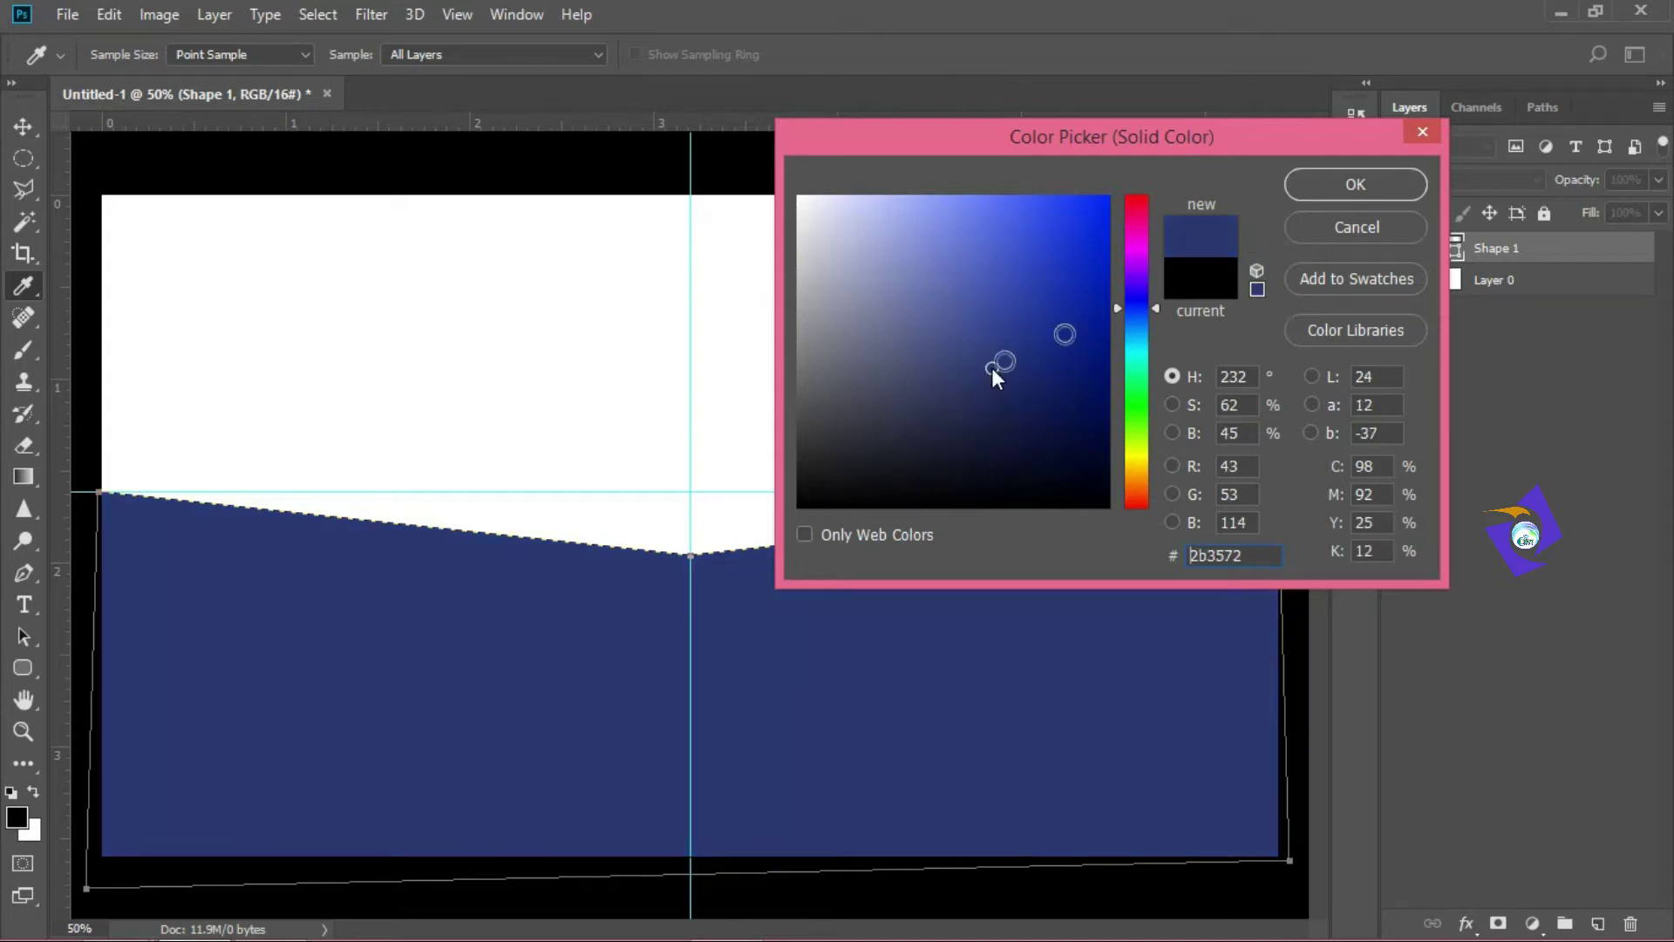
pyautogui.click(1353, 183)
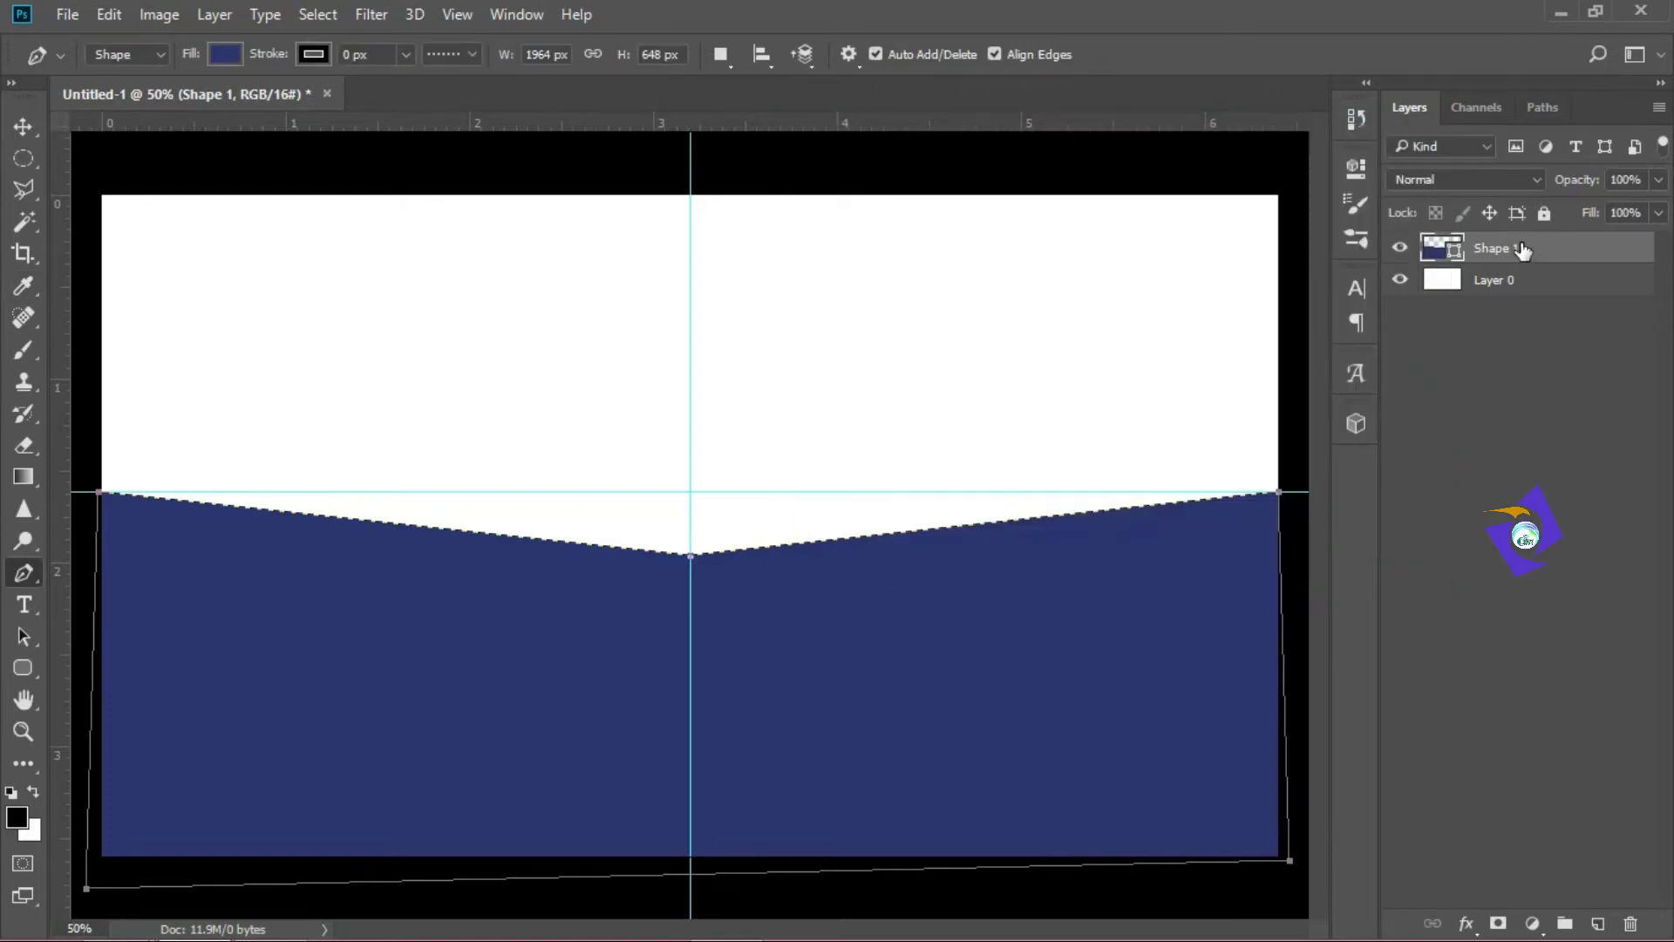
# Step: Duplicate the navy shape, recolour the original light lavender and nudge it up into a band
pyautogui.hotkey('ctrl', 'j')
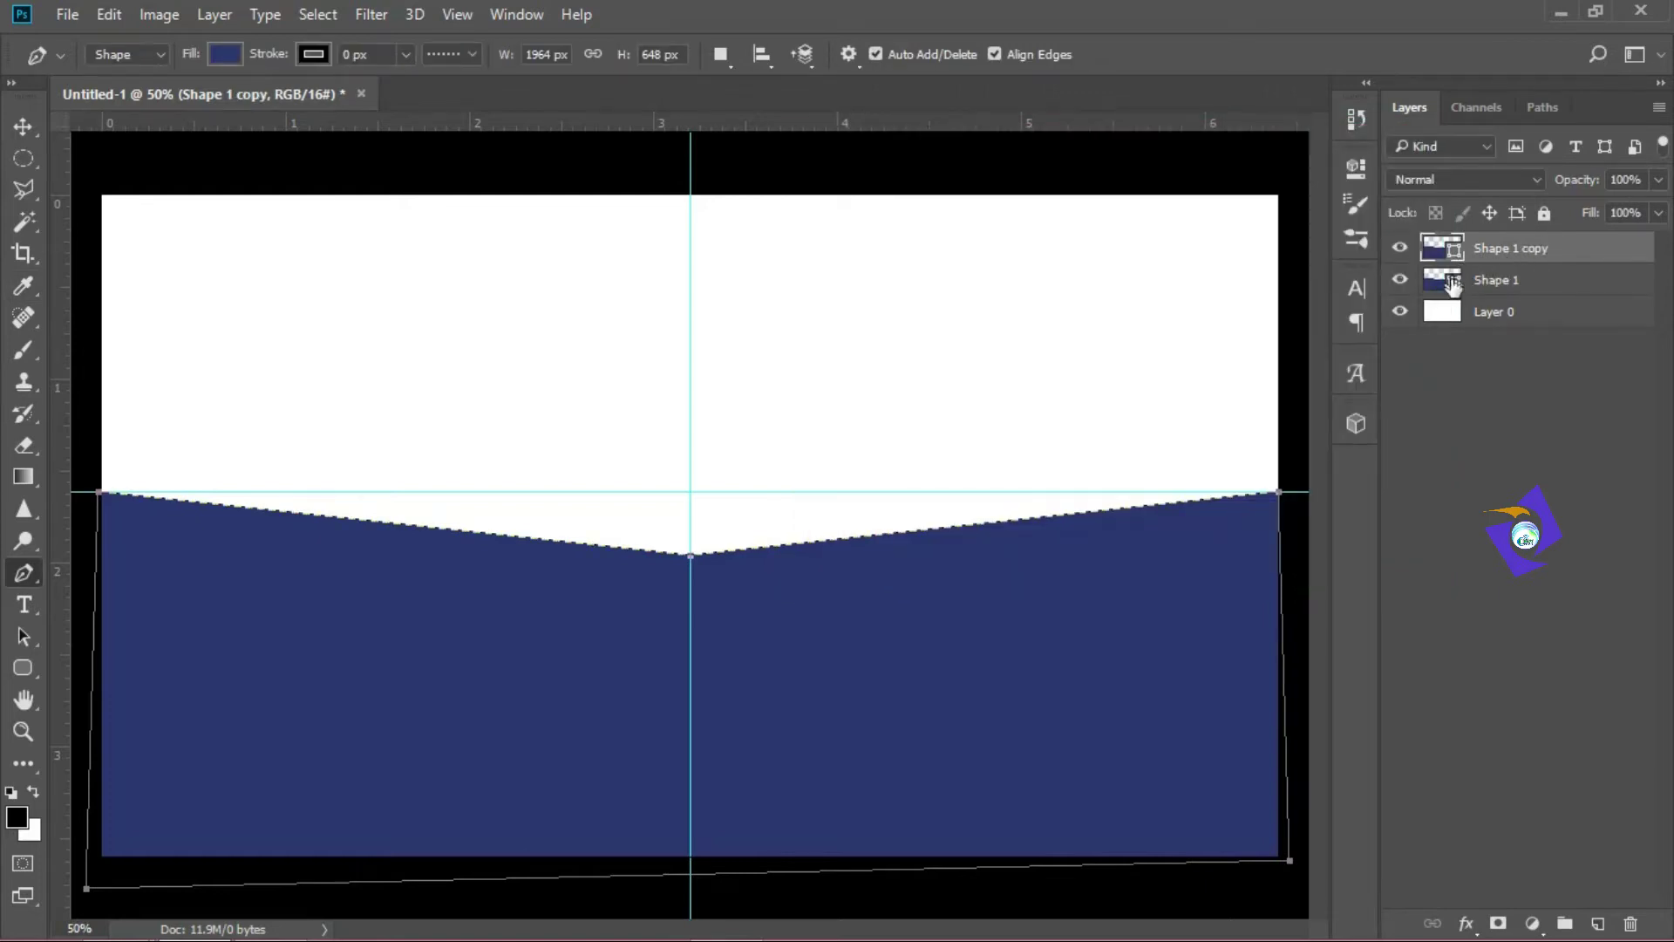
pyautogui.click(1456, 286)
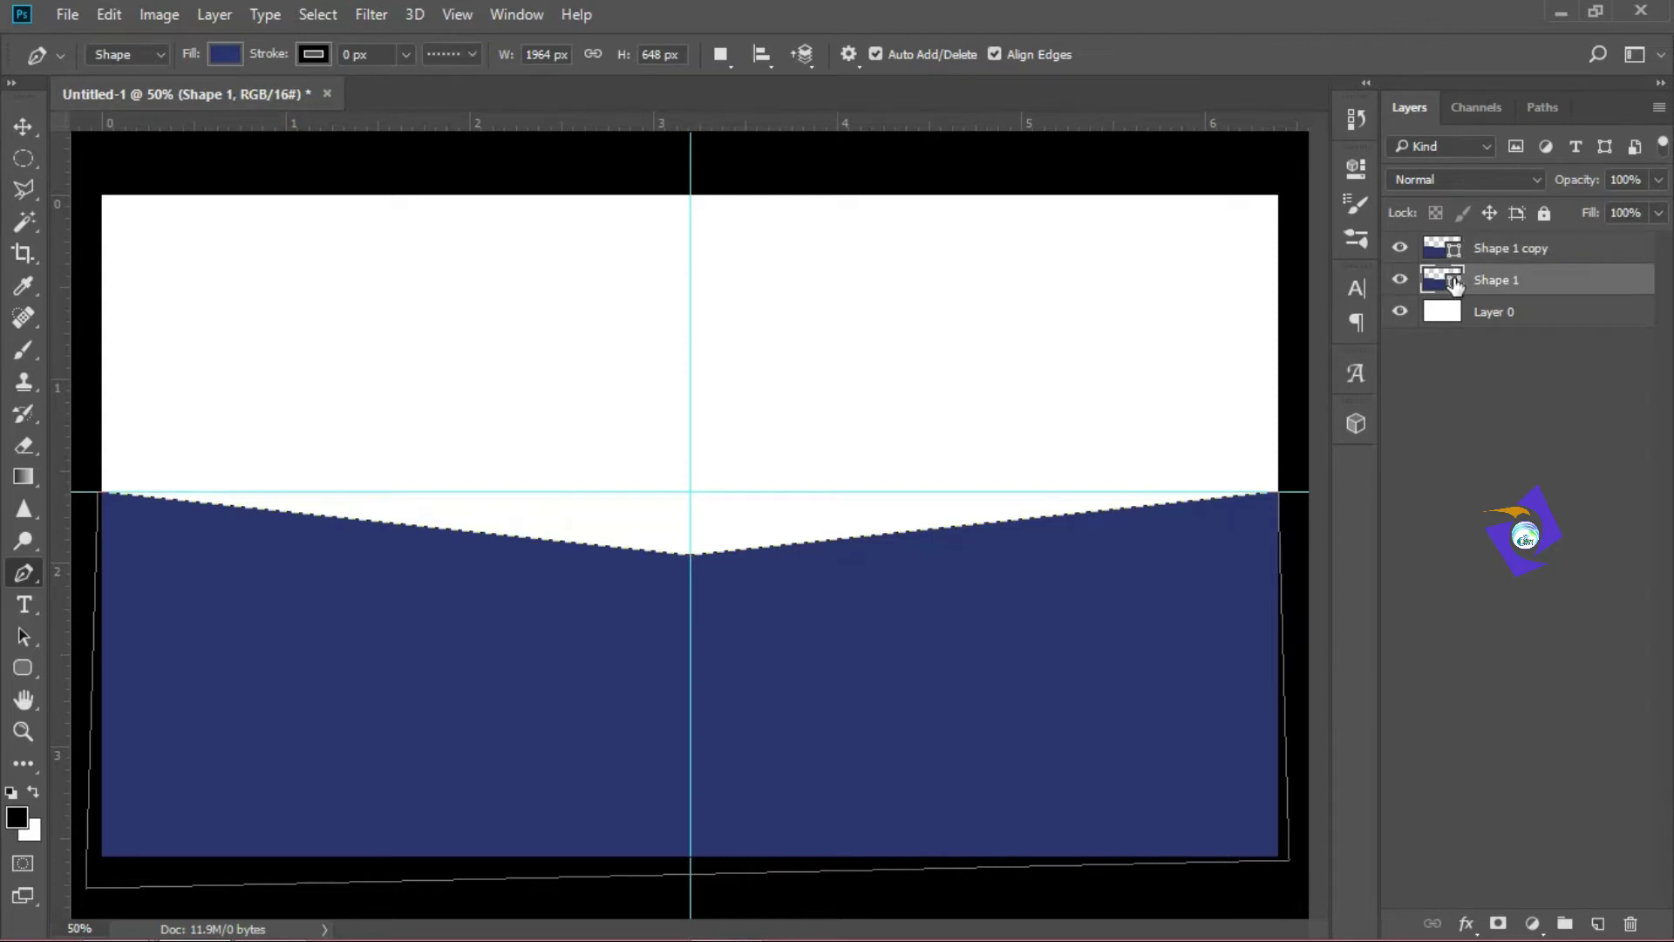
pyautogui.doubleClick(1452, 279)
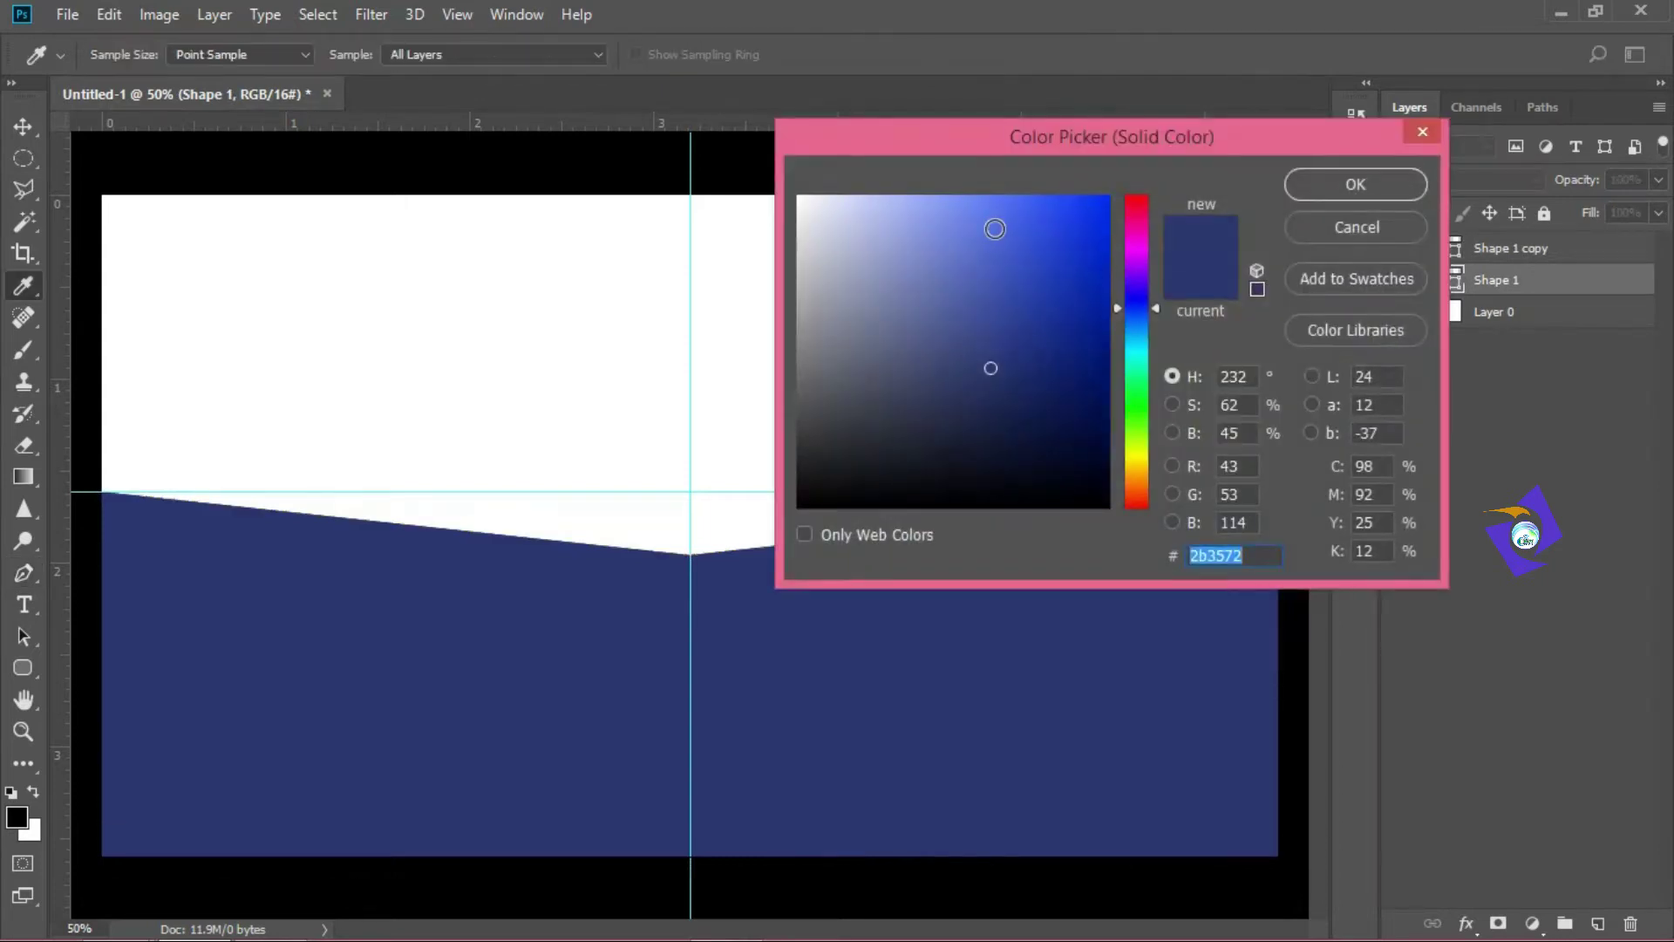
pyautogui.click(835, 211)
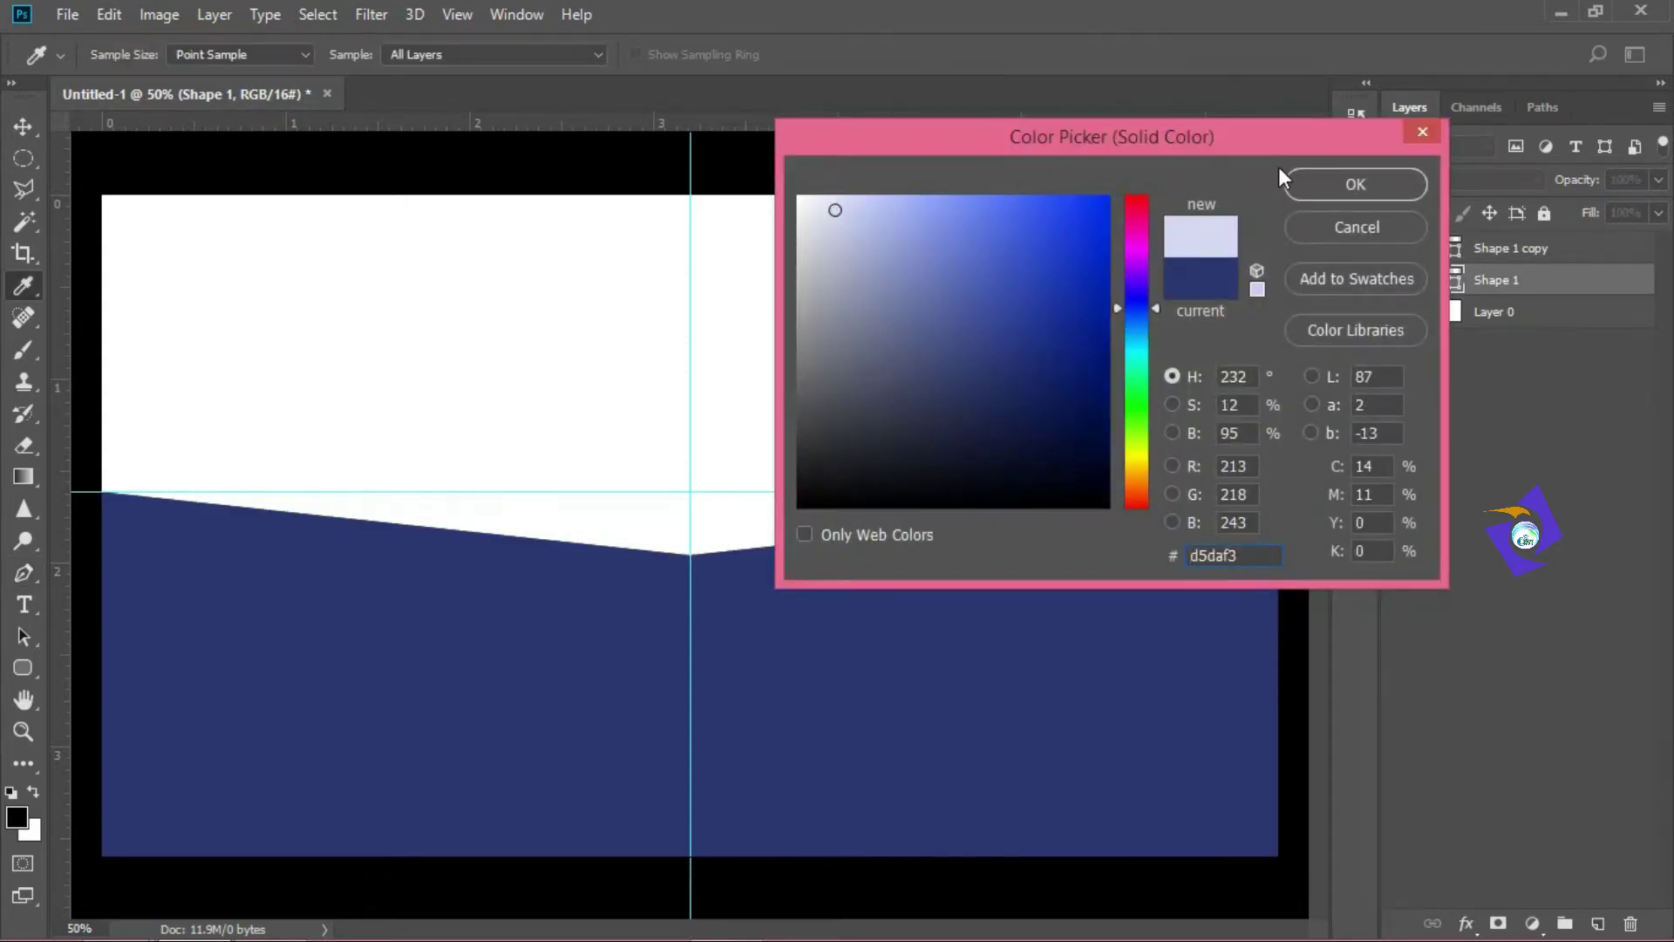
pyautogui.click(1362, 187)
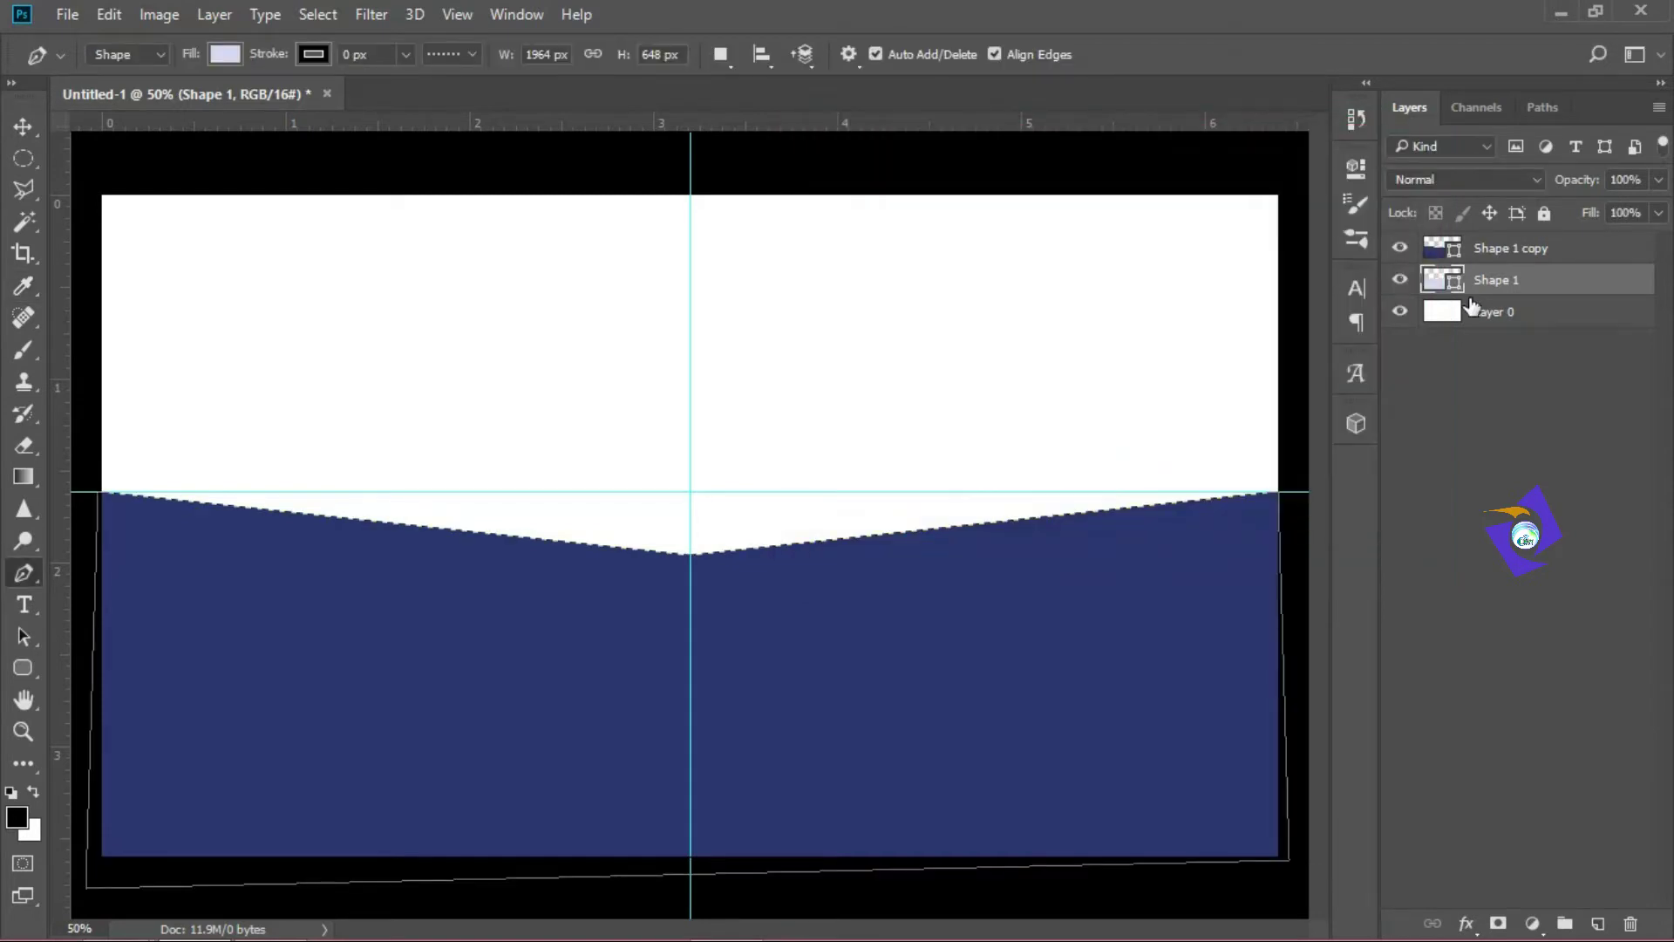
pyautogui.press('v')
pyautogui.press('Up')
pyautogui.press('Up')
pyautogui.press('Up')
pyautogui.press('Up')
pyautogui.press('Up')
pyautogui.press('Up')
pyautogui.press('Up')
pyautogui.press('Up')
pyautogui.press('Up')
pyautogui.press('Up')
pyautogui.press('Up')
pyautogui.press('Up')
pyautogui.press('Up')
pyautogui.press('Up')
pyautogui.press('Up')
pyautogui.press('Up')
pyautogui.press('Up')
pyautogui.press('Up')
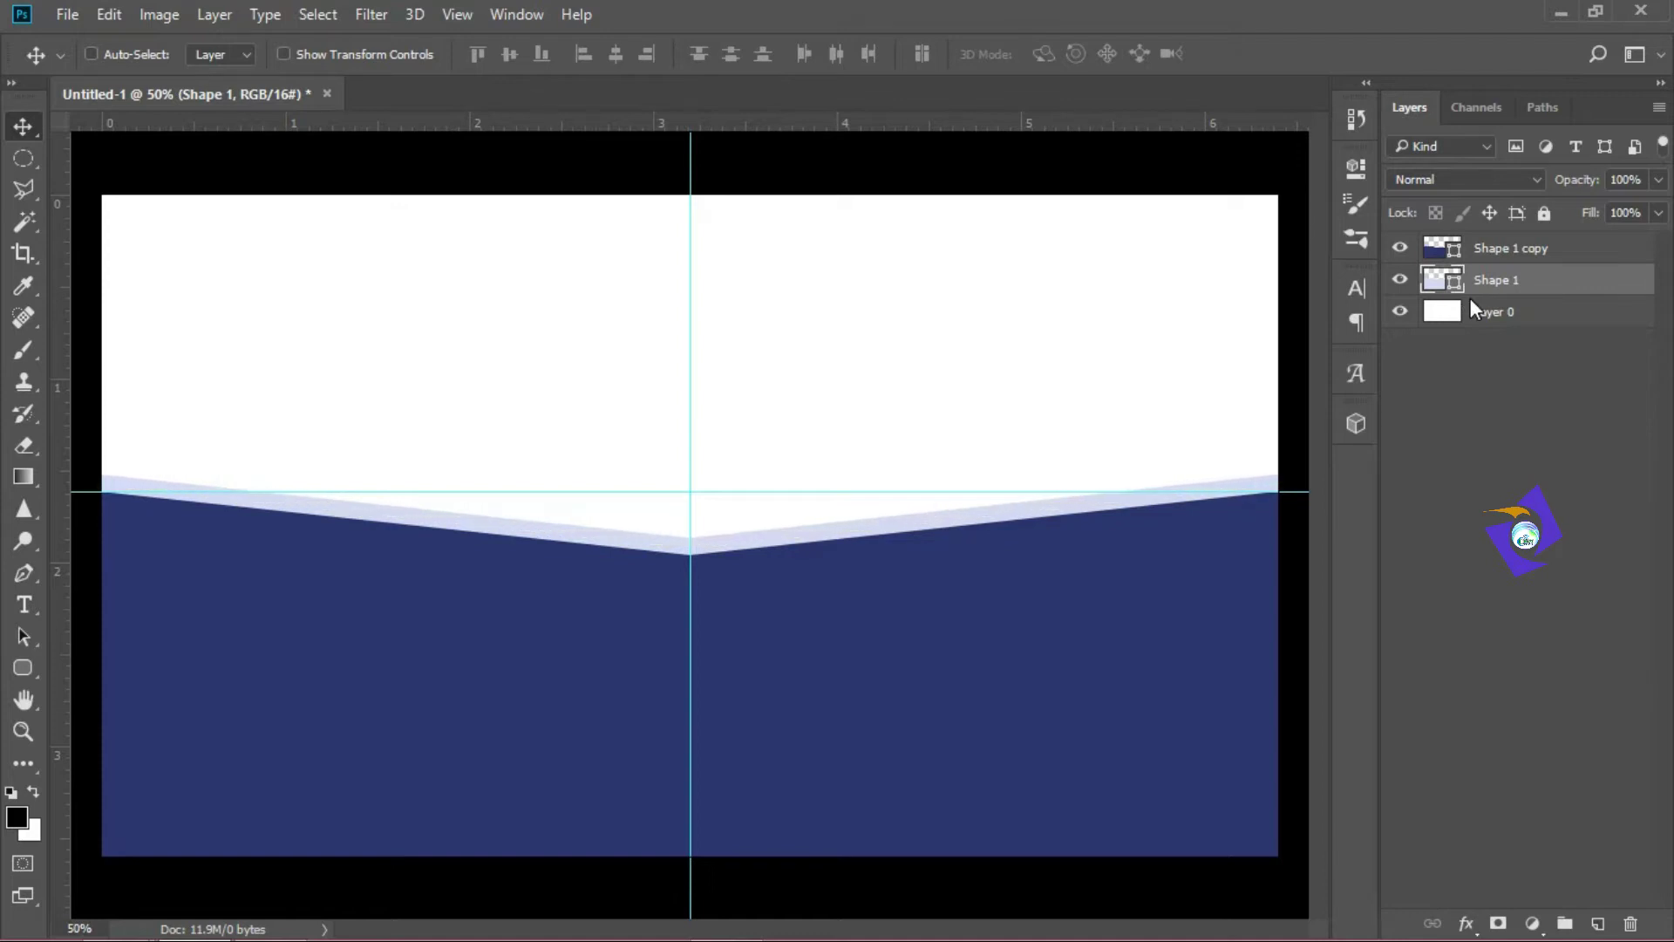
# Step: Duplicate the lavender shape and recolour the lower copy dark grey #63656f
pyautogui.hotkey('ctrl', 'j')
pyautogui.click(1451, 313)
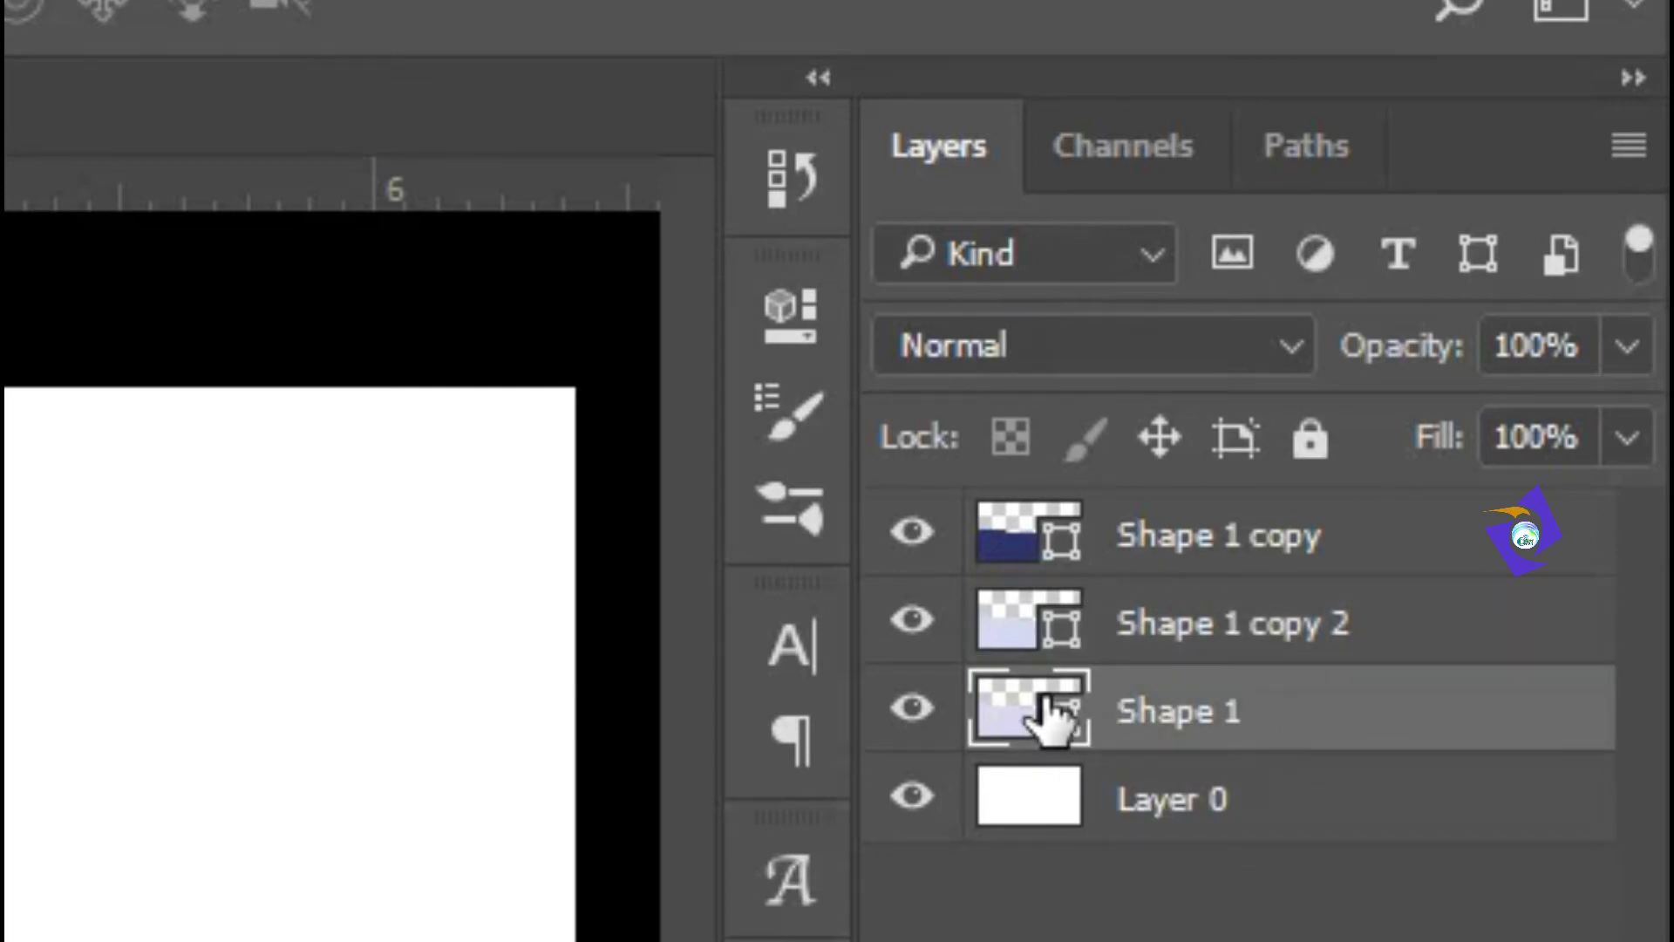
pyautogui.doubleClick(1051, 720)
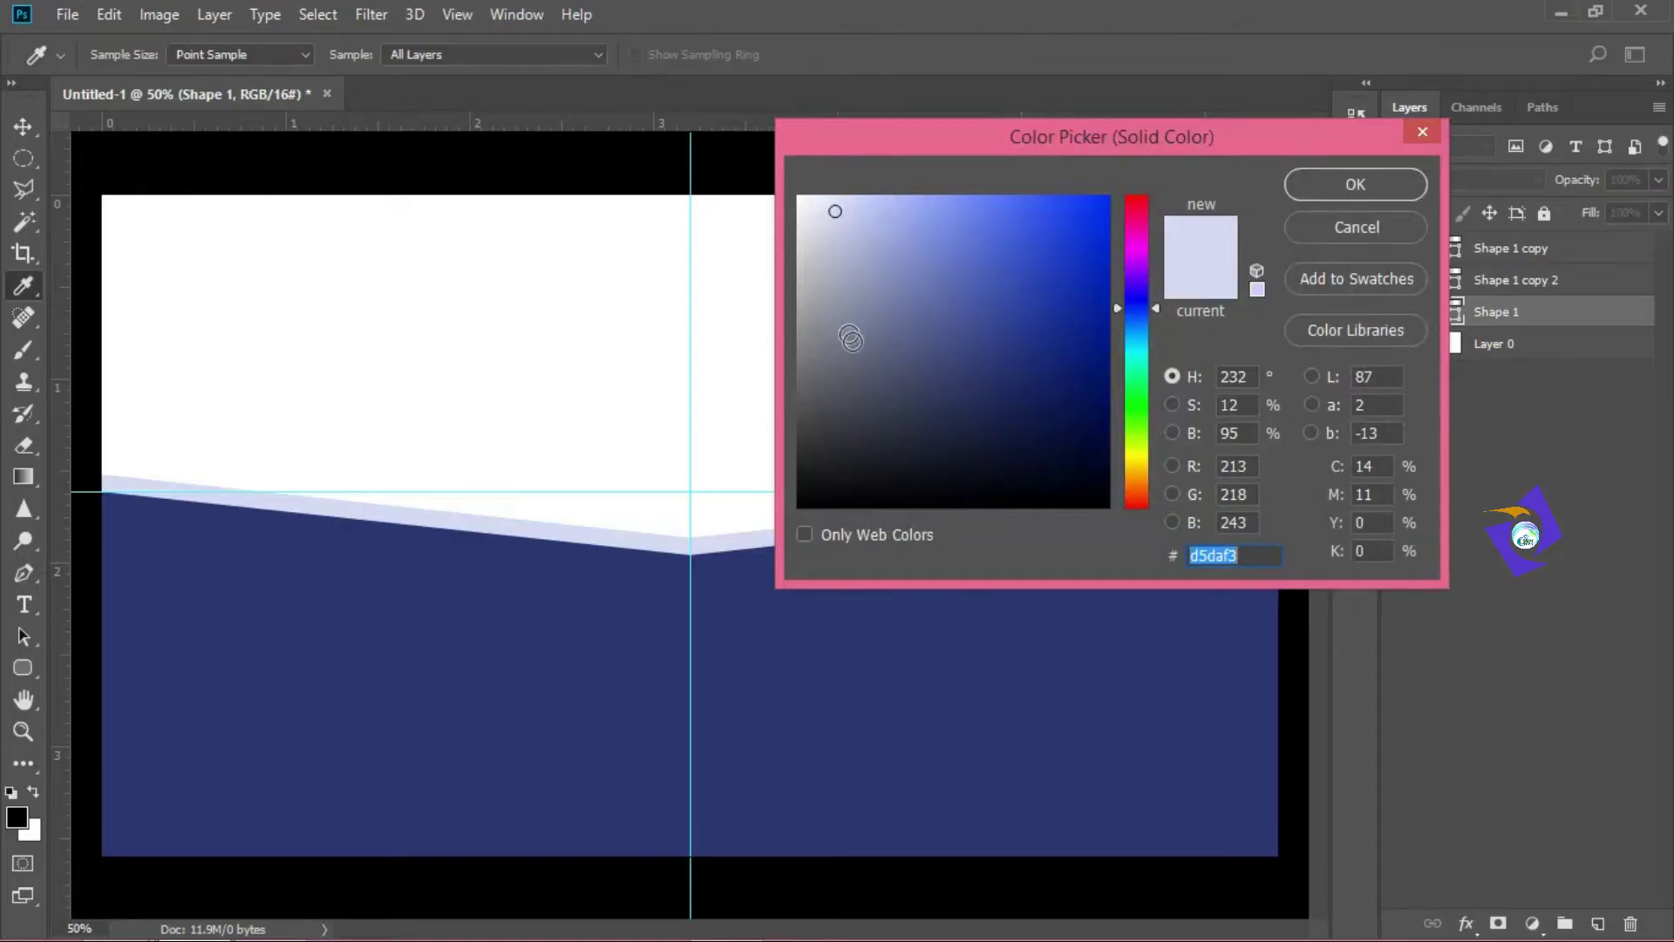
pyautogui.click(853, 346)
pyautogui.click(832, 373)
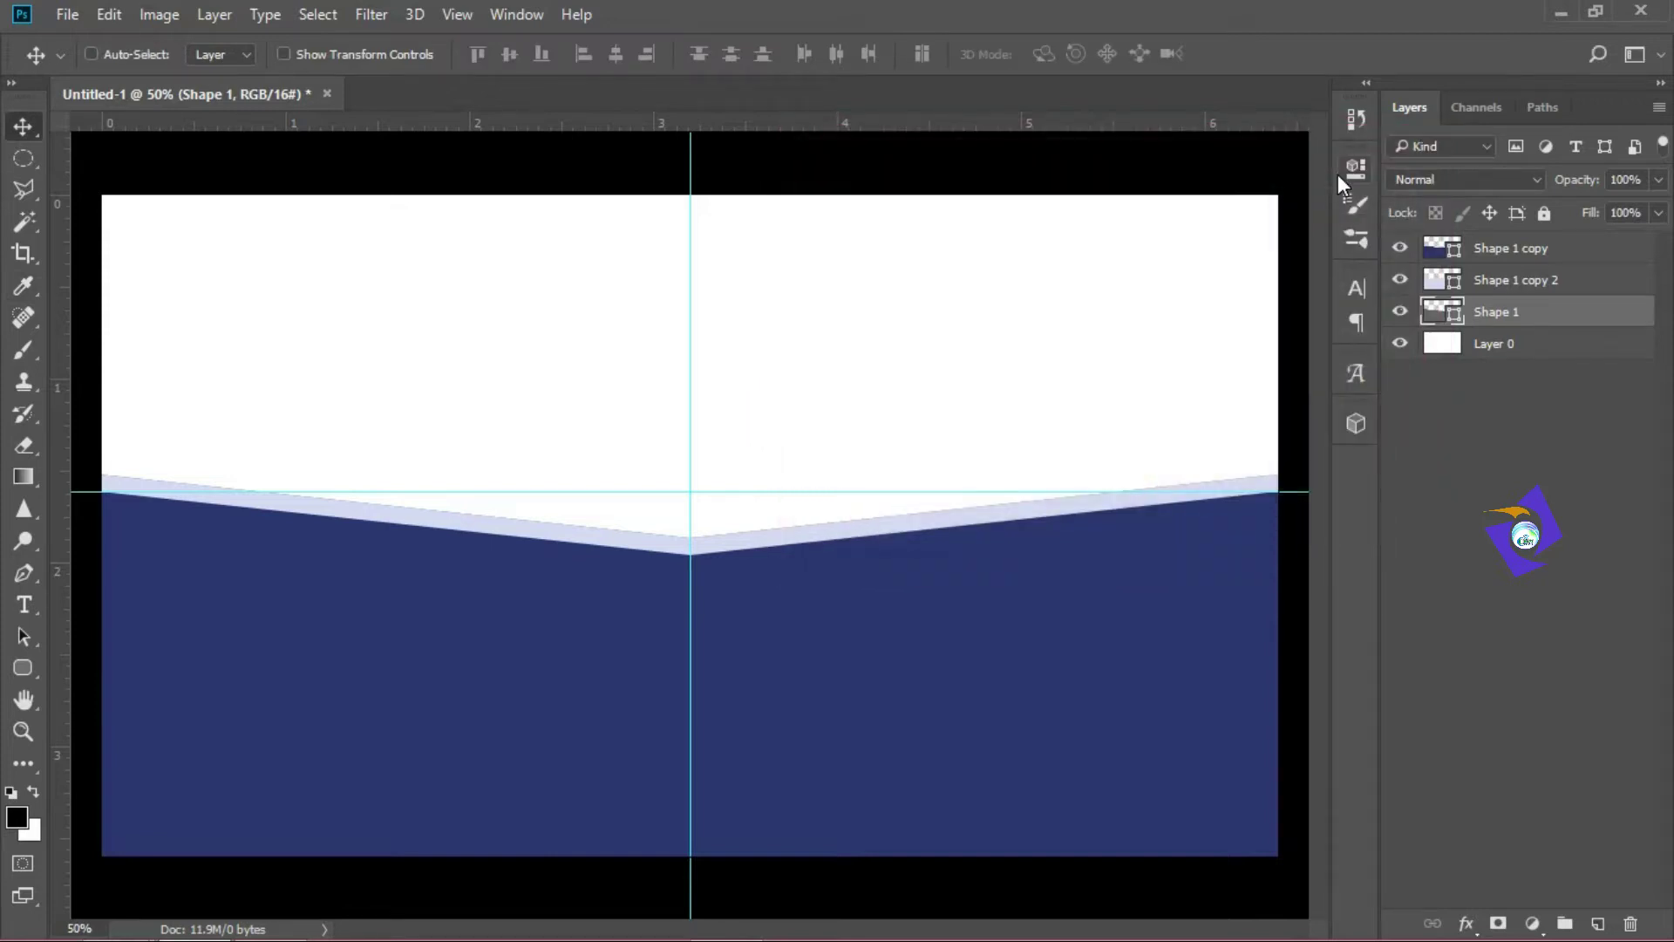
# Step: Raise the dark grey band above the lavender stripe, enable Auto-Select, and call up Open
pyautogui.press('Up')
pyautogui.press('Up')
pyautogui.press('Up')
pyautogui.press('Up')
pyautogui.press('Up')
pyautogui.press('Up')
pyautogui.press('Up')
pyautogui.press('Up')
pyautogui.press('Up')
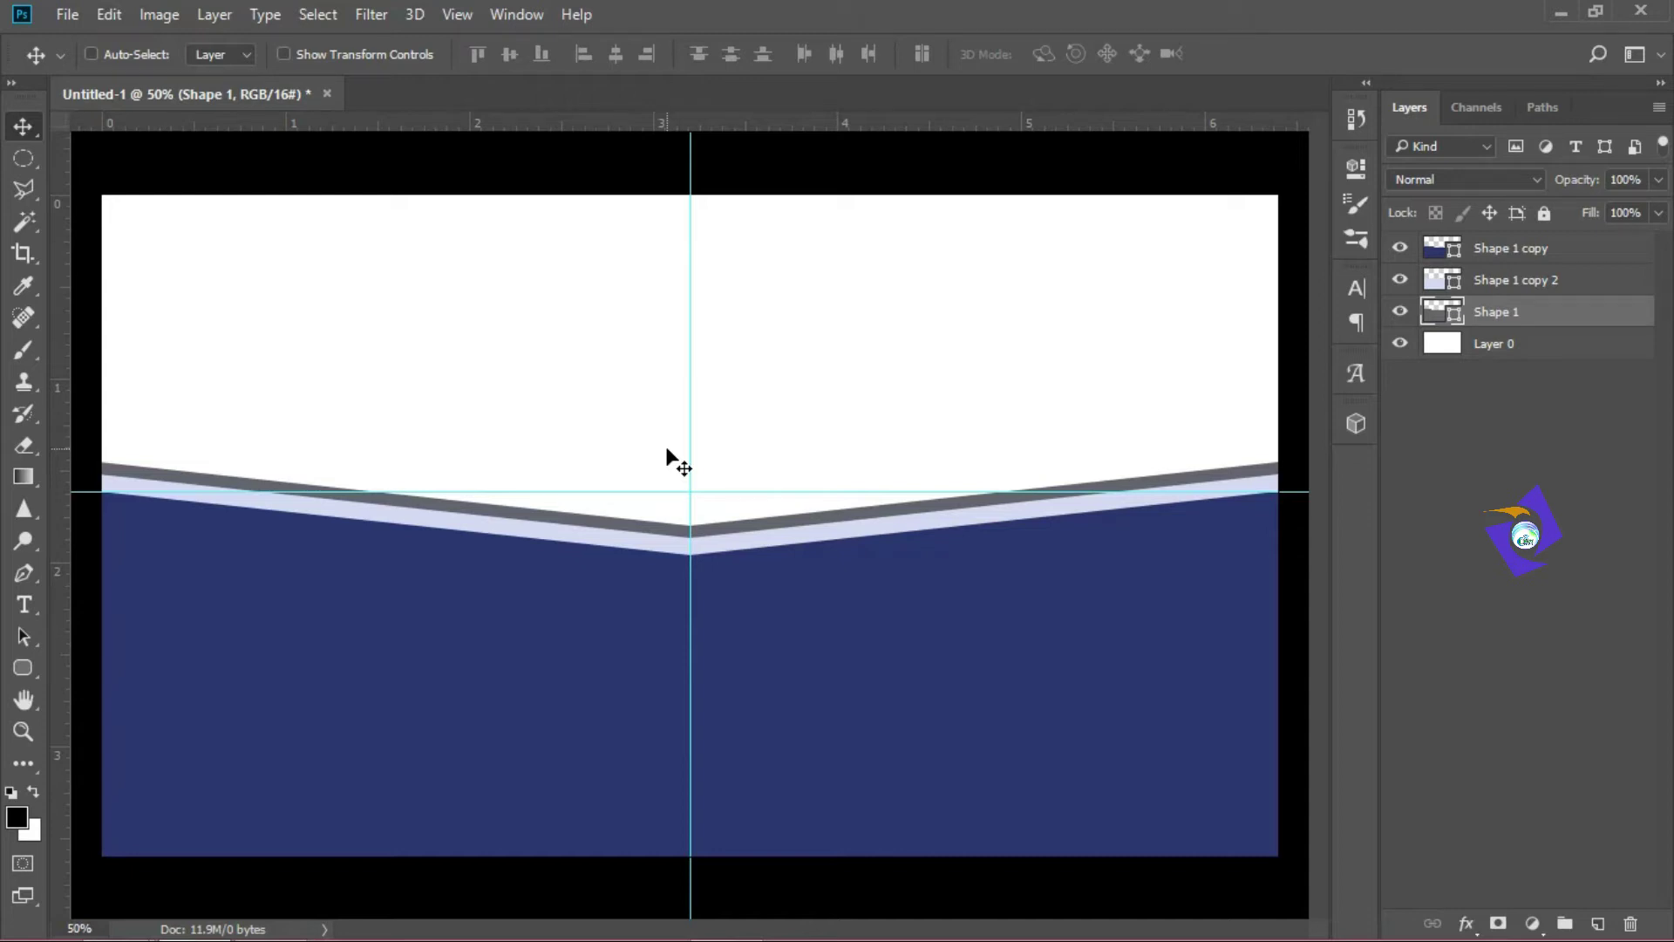
pyautogui.press('ctrl')
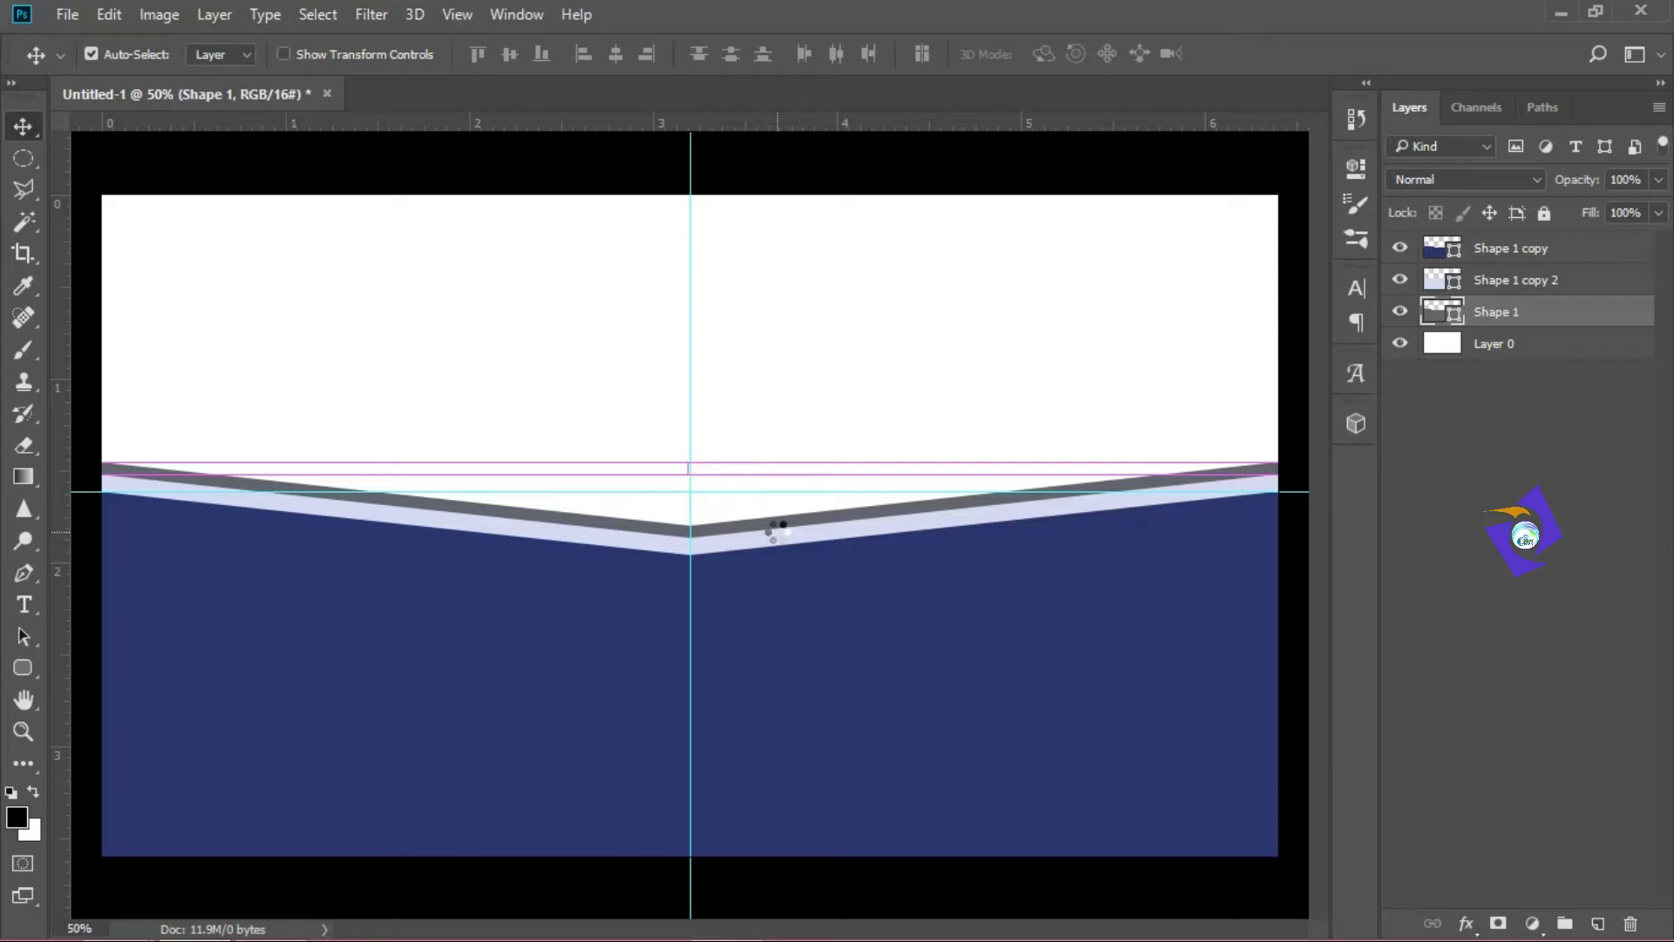
pyautogui.hotkey('ctrl', 'o')
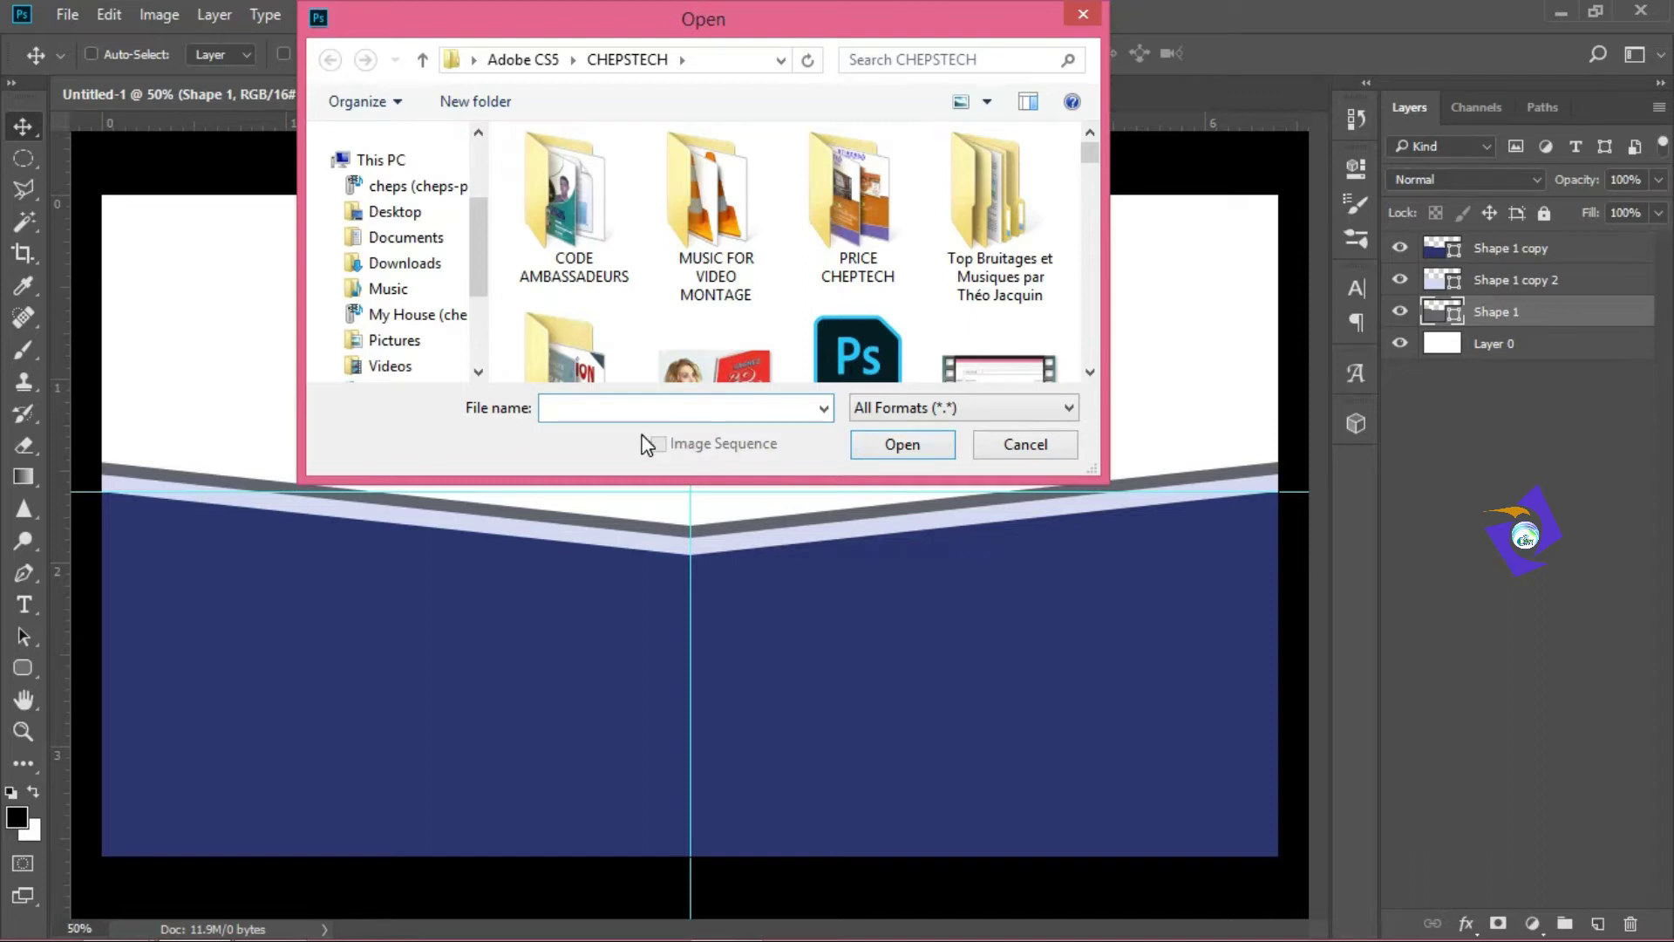
# Step: Find the TUTO DOC folder on the Desktop via a 'tuto' search and open the email icon PNG
pyautogui.moveTo(478, 213)
pyautogui.mouseDown()
pyautogui.moveTo(480, 296)
pyautogui.moveTo(476, 205)
pyautogui.mouseUp()
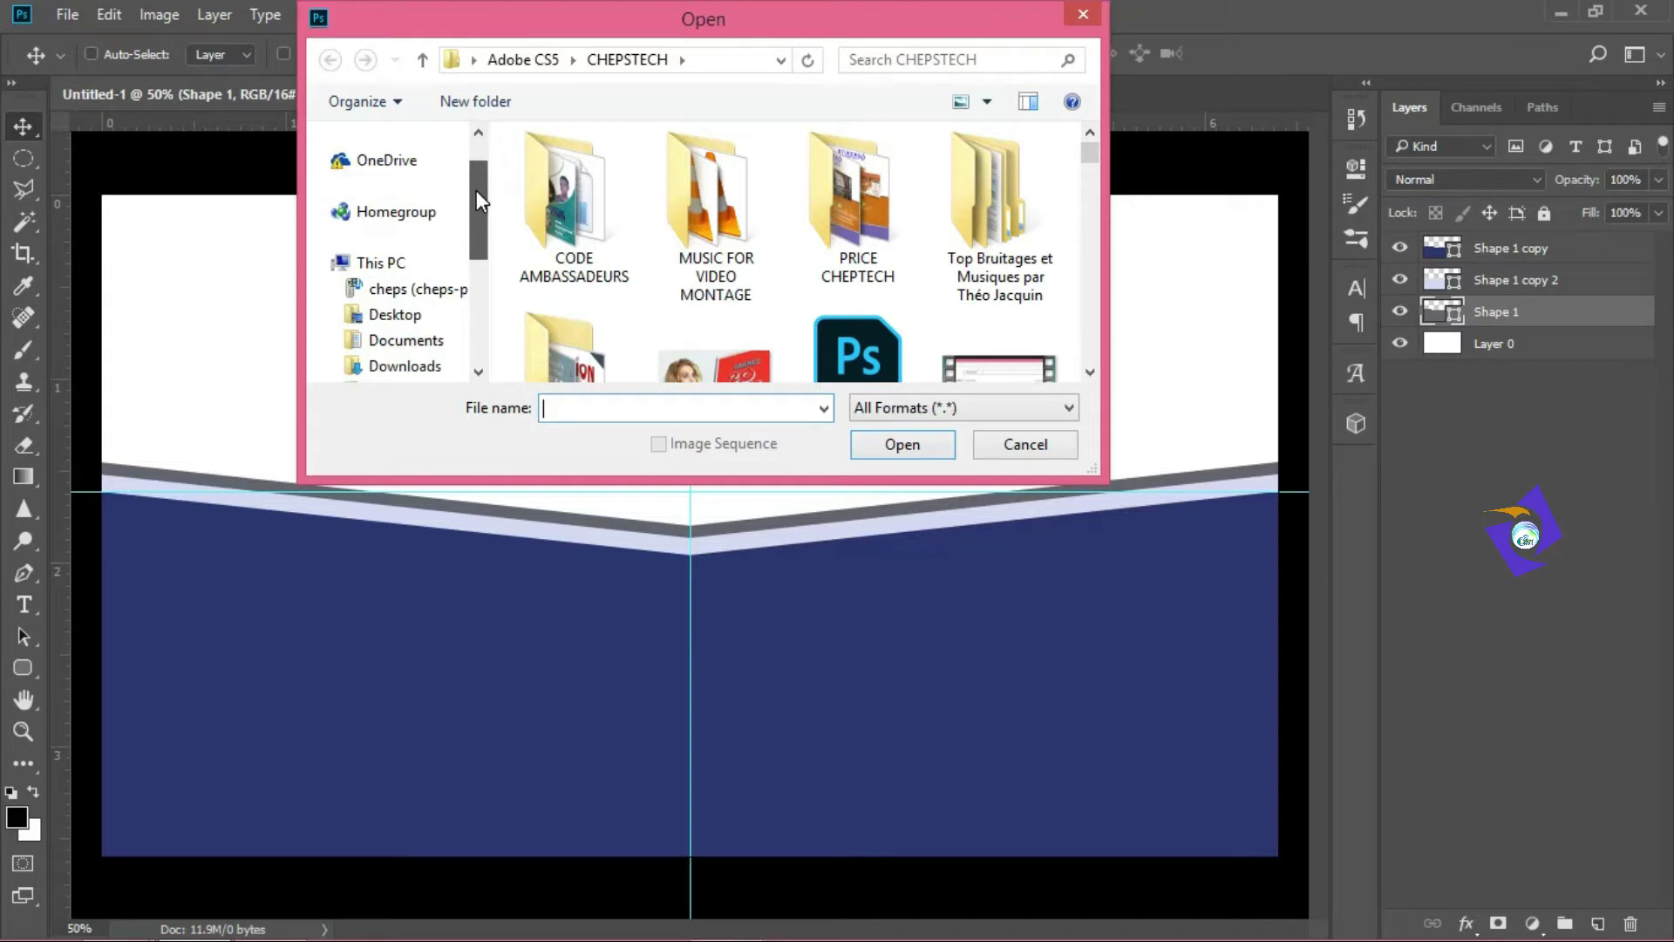
pyautogui.click(426, 263)
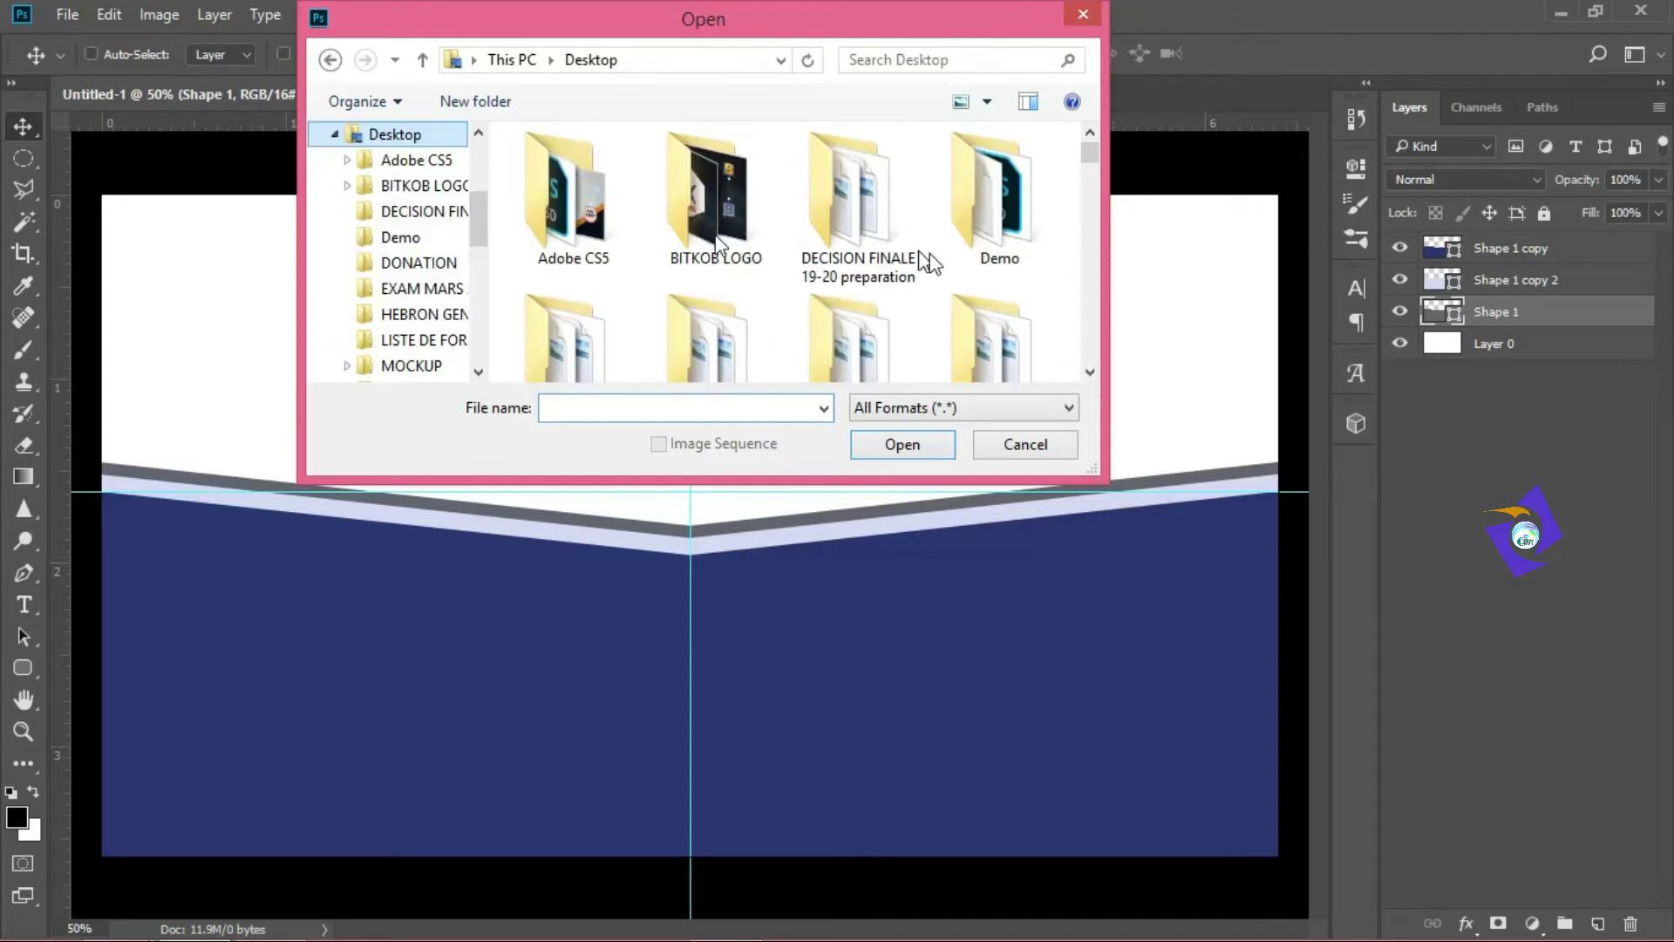
pyautogui.click(928, 58)
pyautogui.write('tuto')
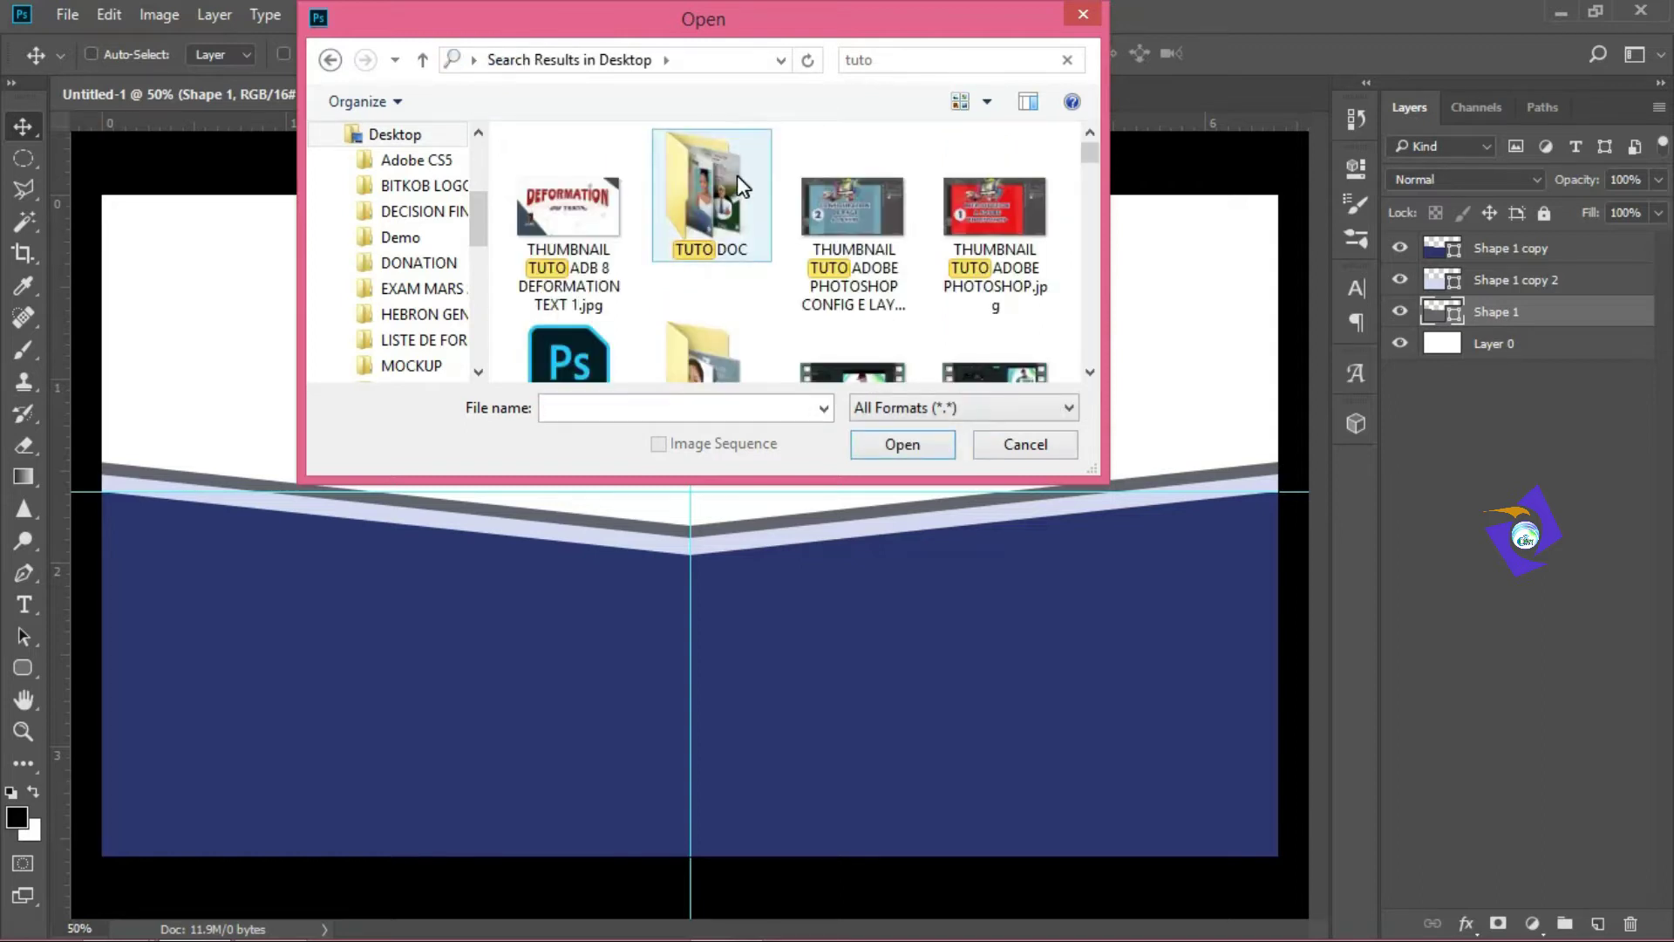
pyautogui.doubleClick(727, 182)
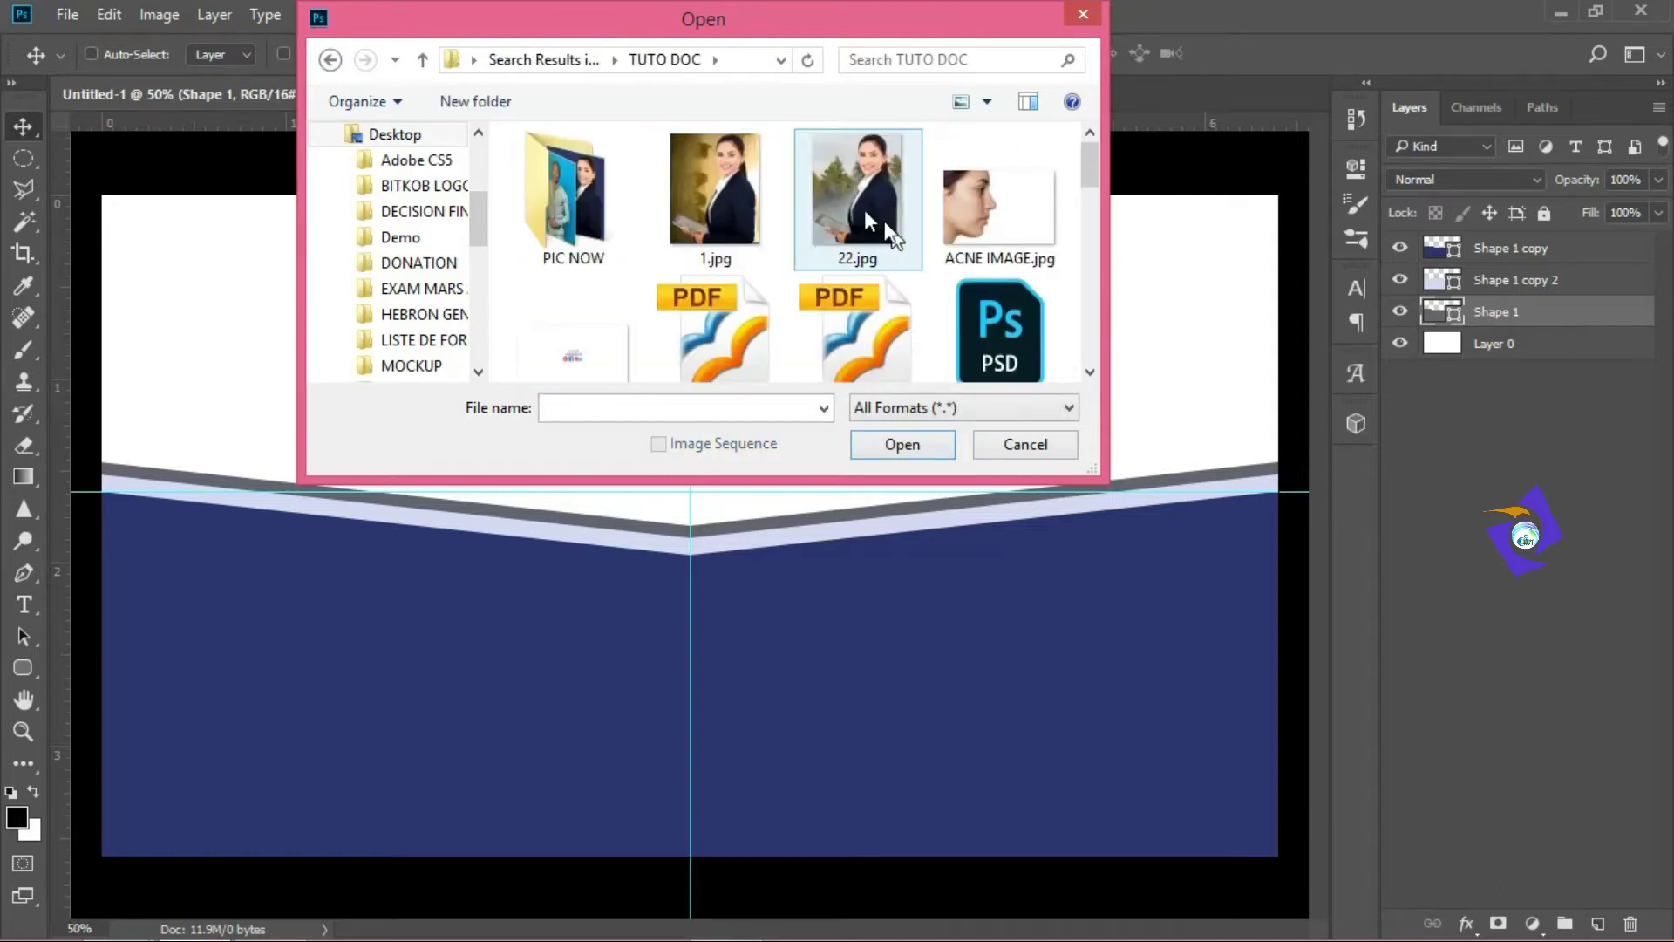
pyautogui.moveTo(1089, 166); pyautogui.dragTo(1084, 209)
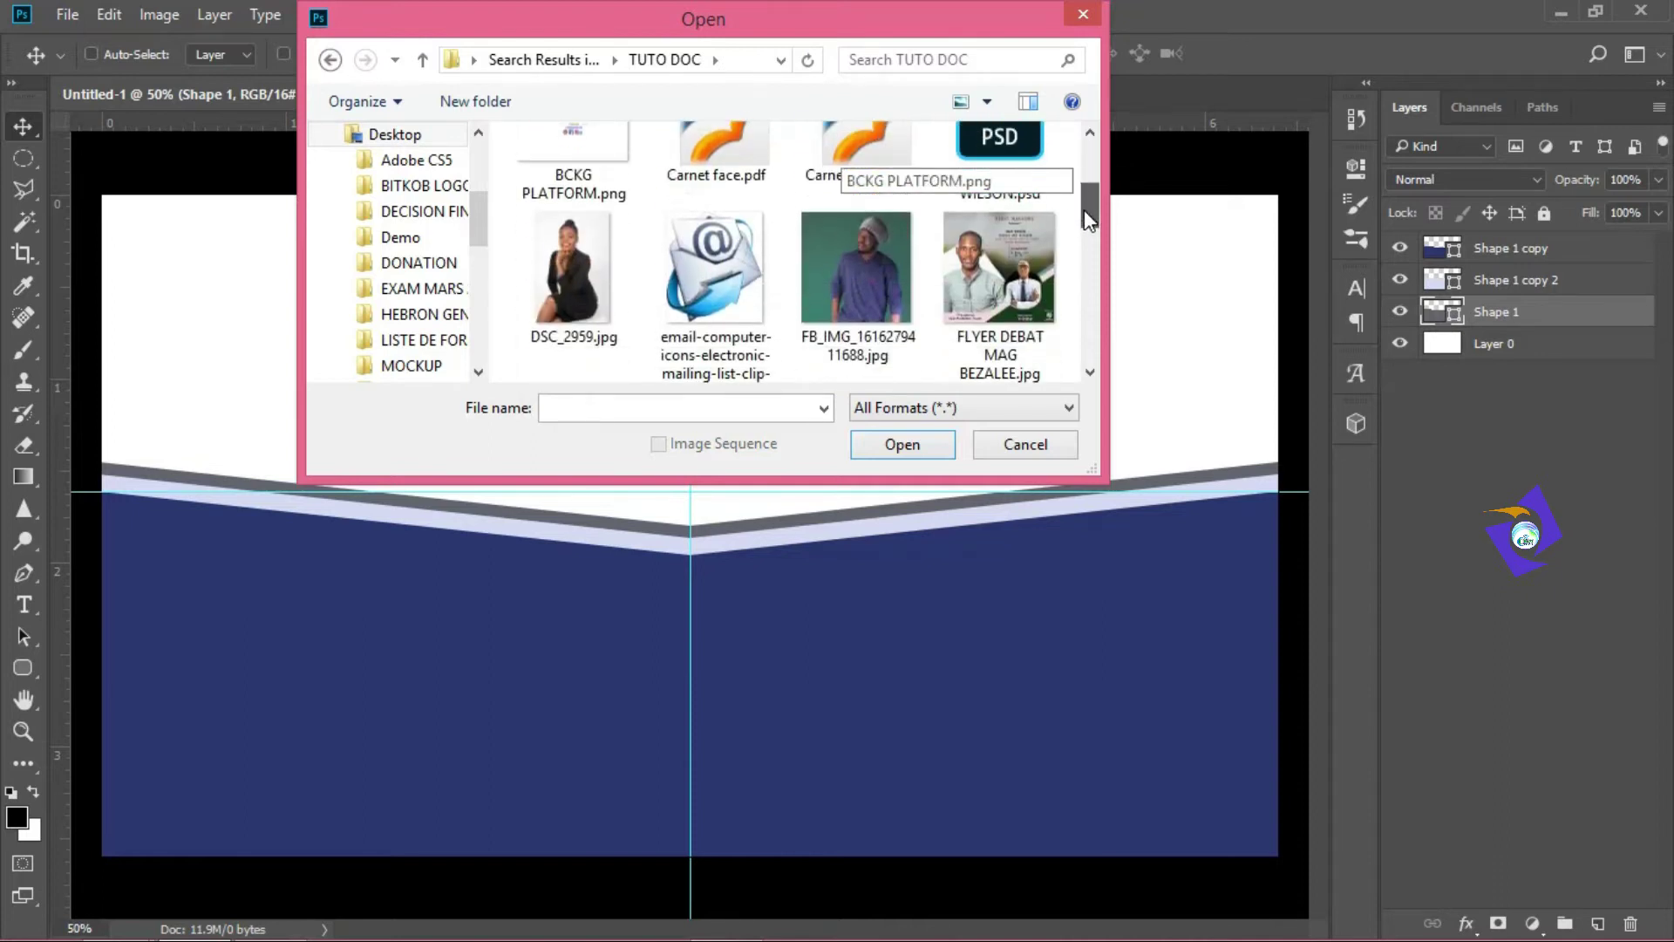
pyautogui.doubleClick(734, 249)
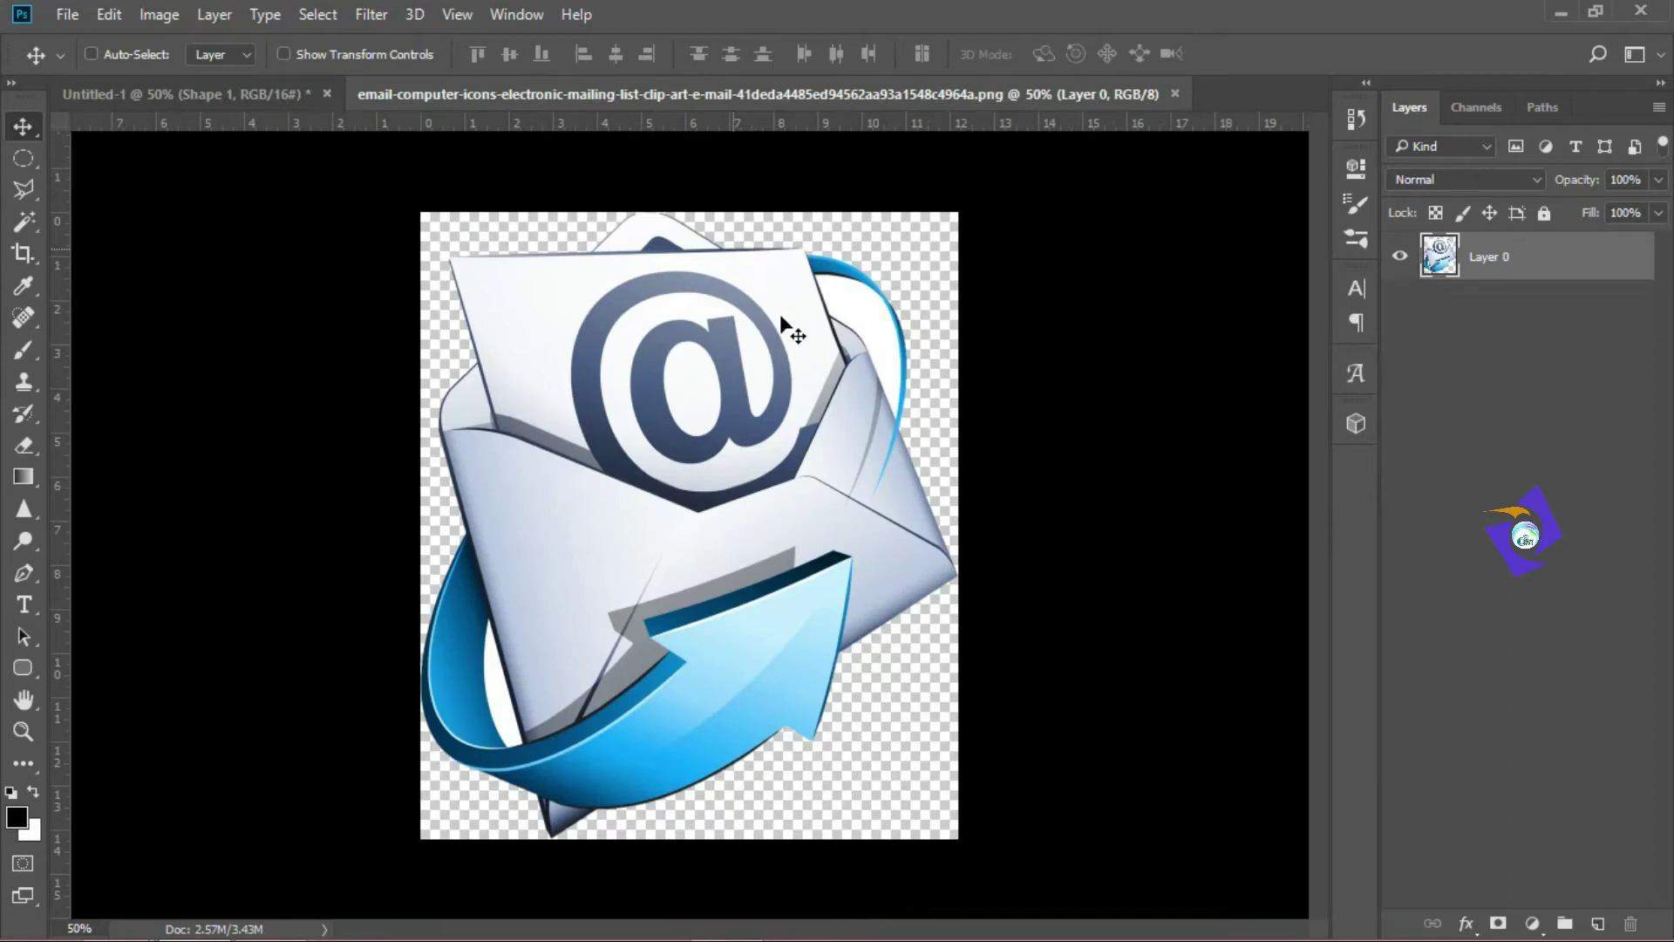
# Step: Drag the @ envelope icon into Untitled-1 and centre it above the navy V point
pyautogui.moveTo(705, 418); pyautogui.dragTo(695, 420)
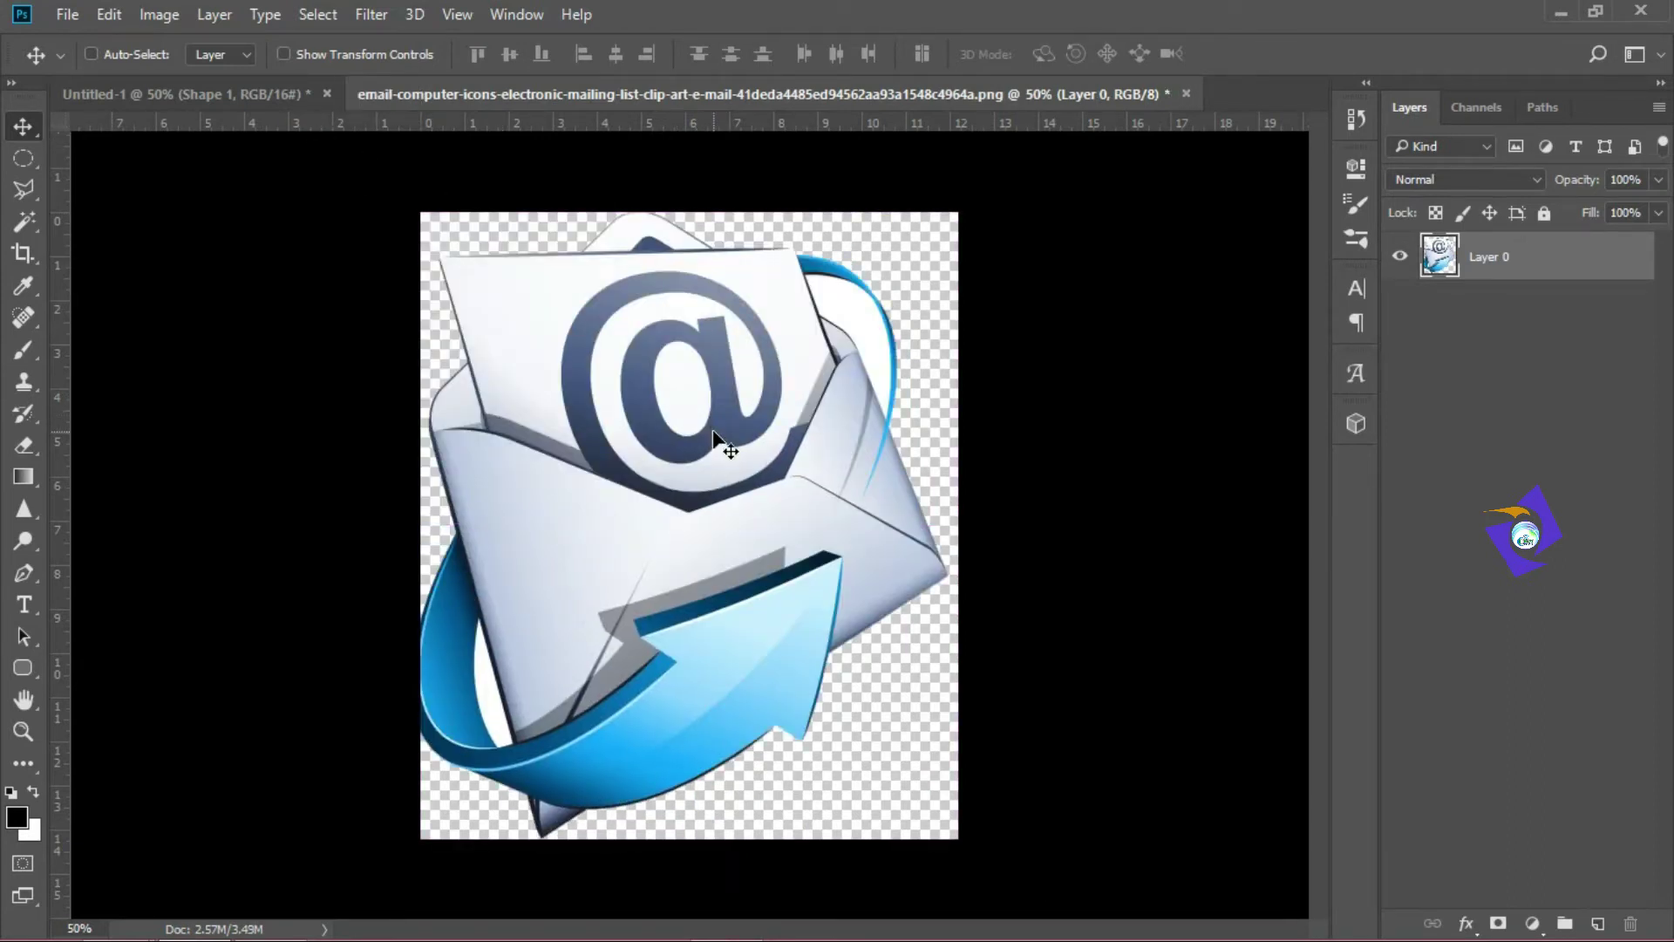
pyautogui.moveTo(713, 431)
pyautogui.mouseDown()
pyautogui.moveTo(438, 157)
pyautogui.moveTo(268, 89)
pyautogui.mouseUp()
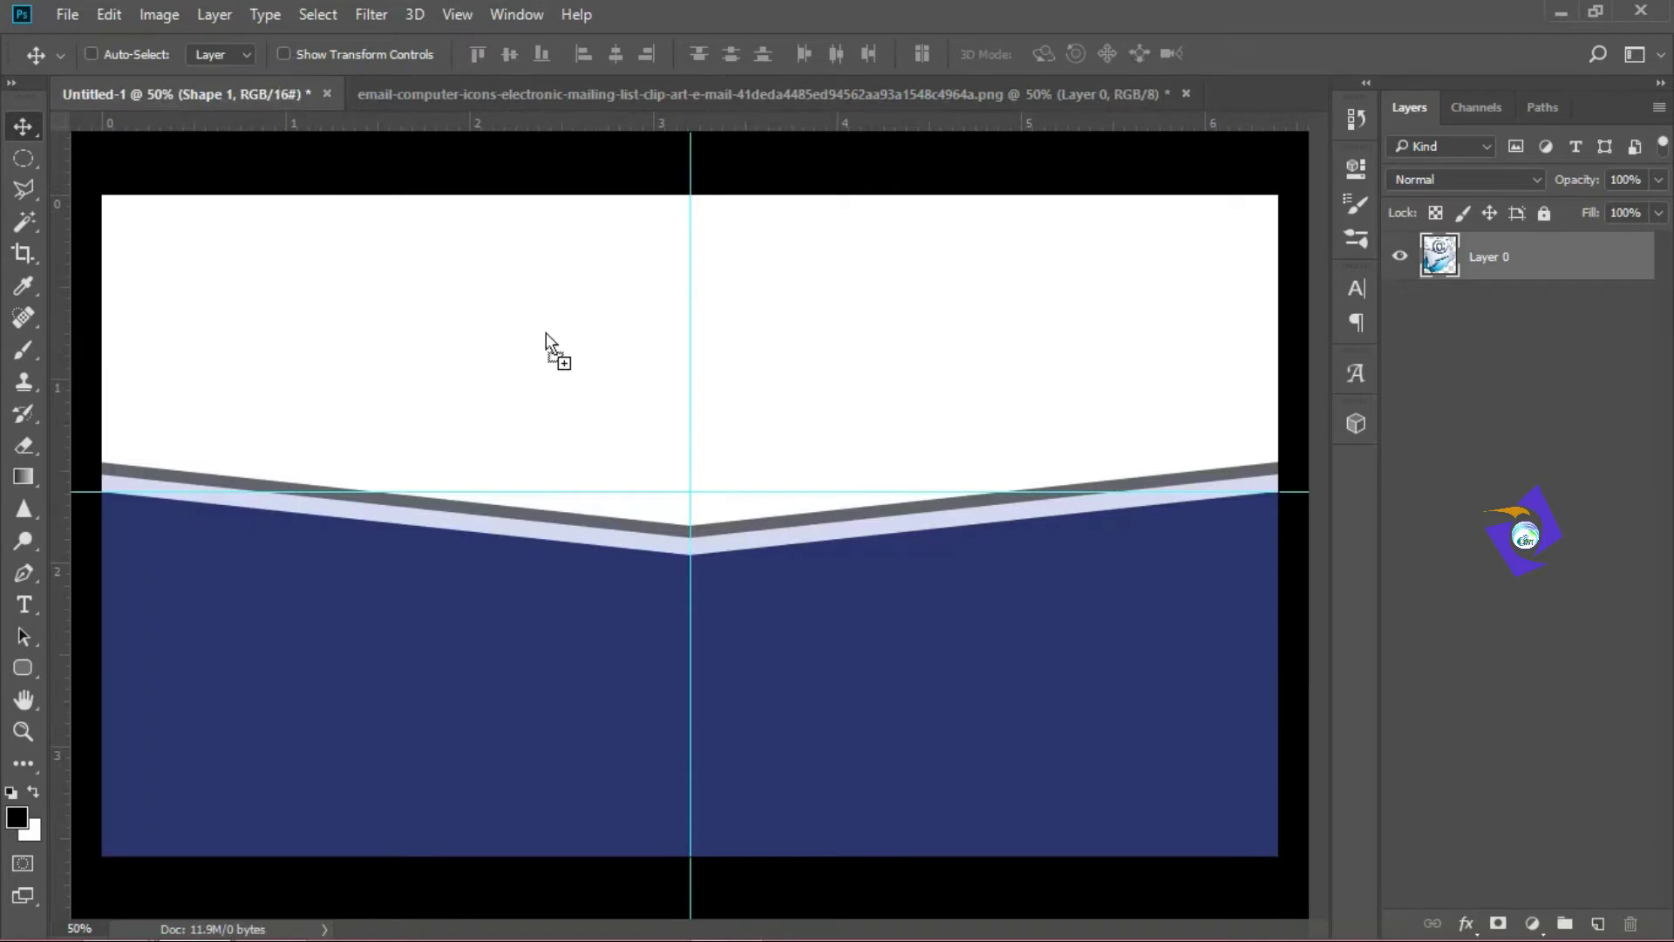
pyautogui.moveTo(268, 89); pyautogui.dragTo(707, 483)
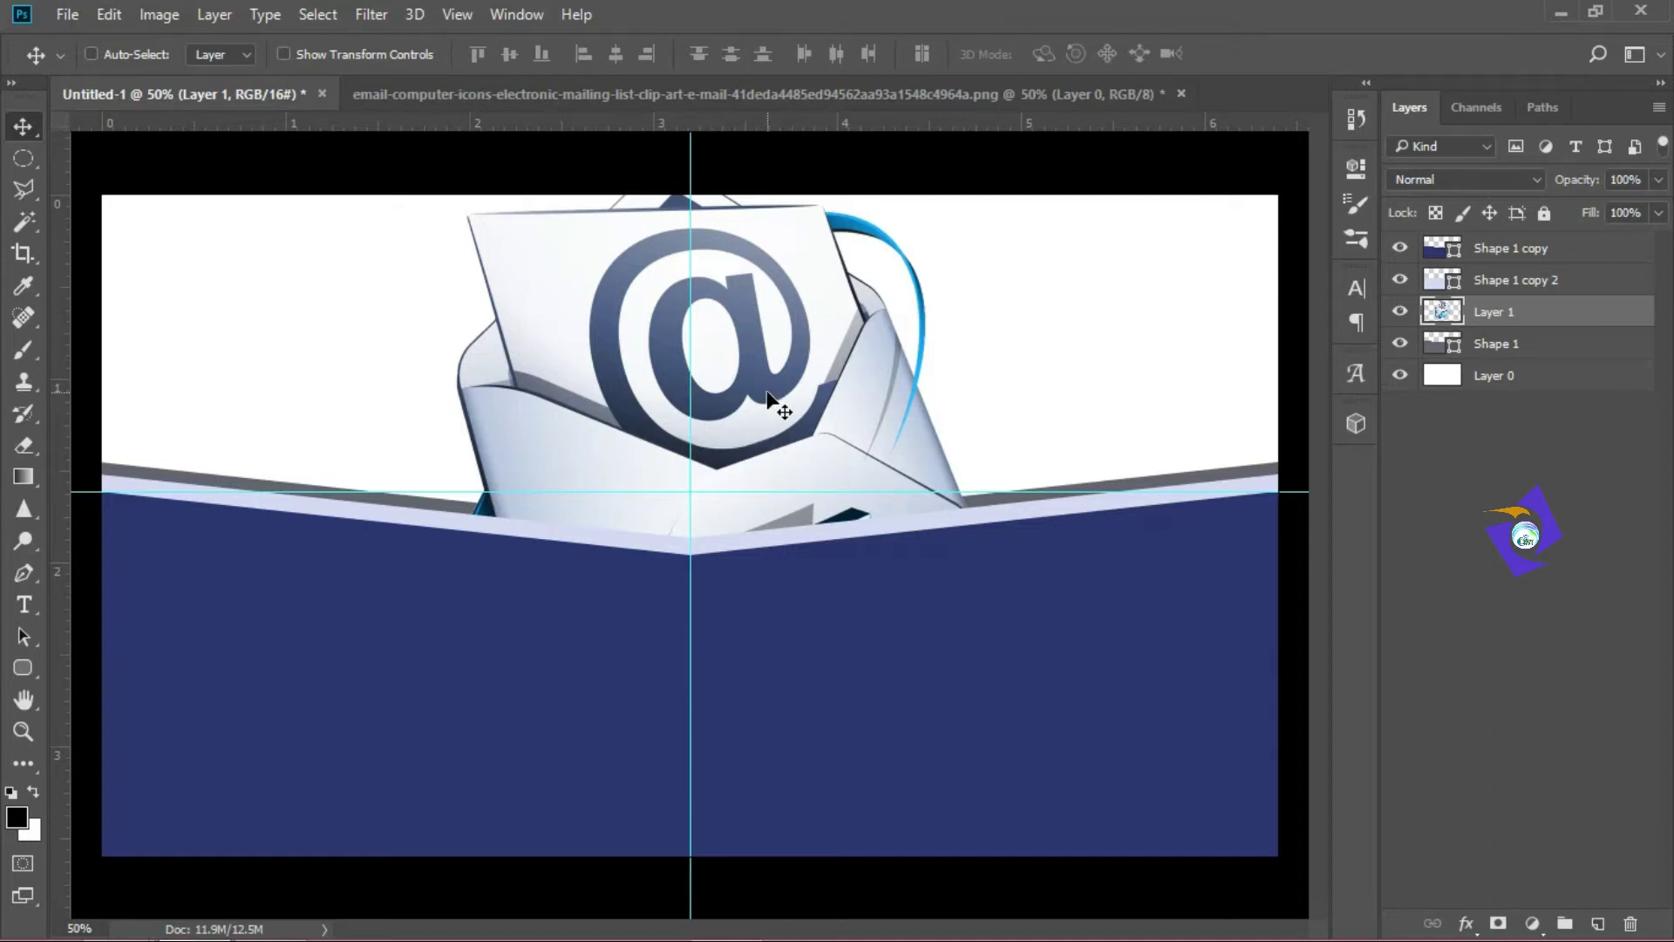
pyautogui.moveTo(767, 394)
pyautogui.mouseDown()
pyautogui.moveTo(740, 438)
pyautogui.moveTo(655, 449)
pyautogui.moveTo(641, 429)
pyautogui.mouseUp()
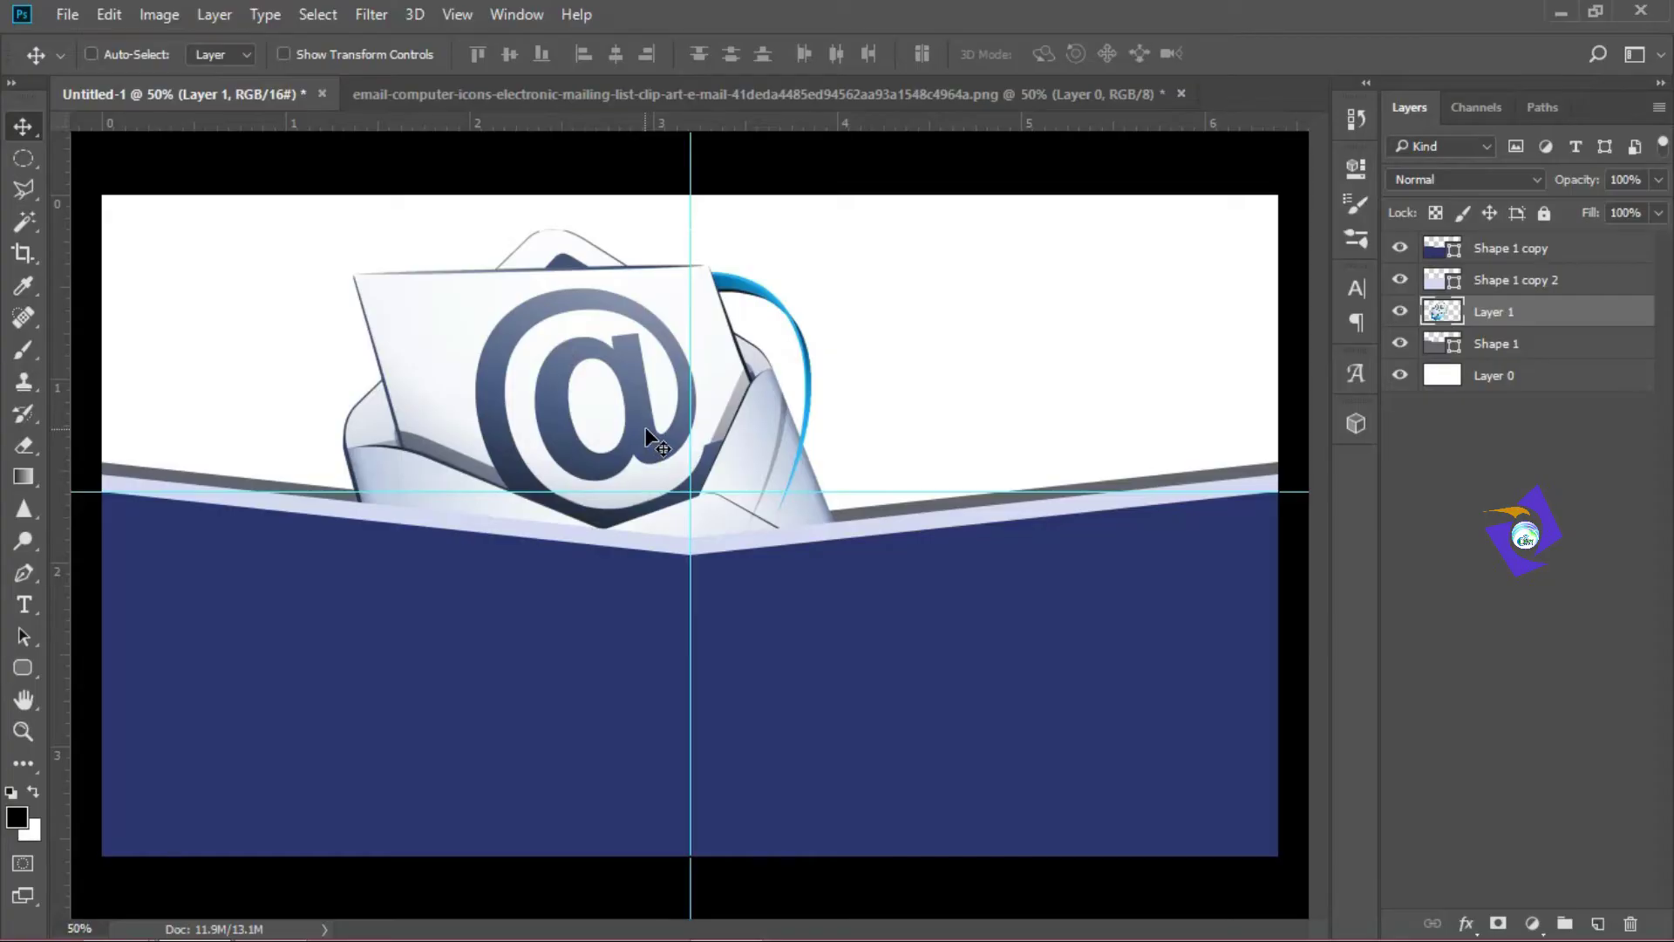
pyautogui.moveTo(640, 427)
pyautogui.mouseDown()
pyautogui.moveTo(574, 421)
pyautogui.moveTo(781, 413)
pyautogui.moveTo(745, 405)
pyautogui.moveTo(752, 422)
pyautogui.mouseUp()
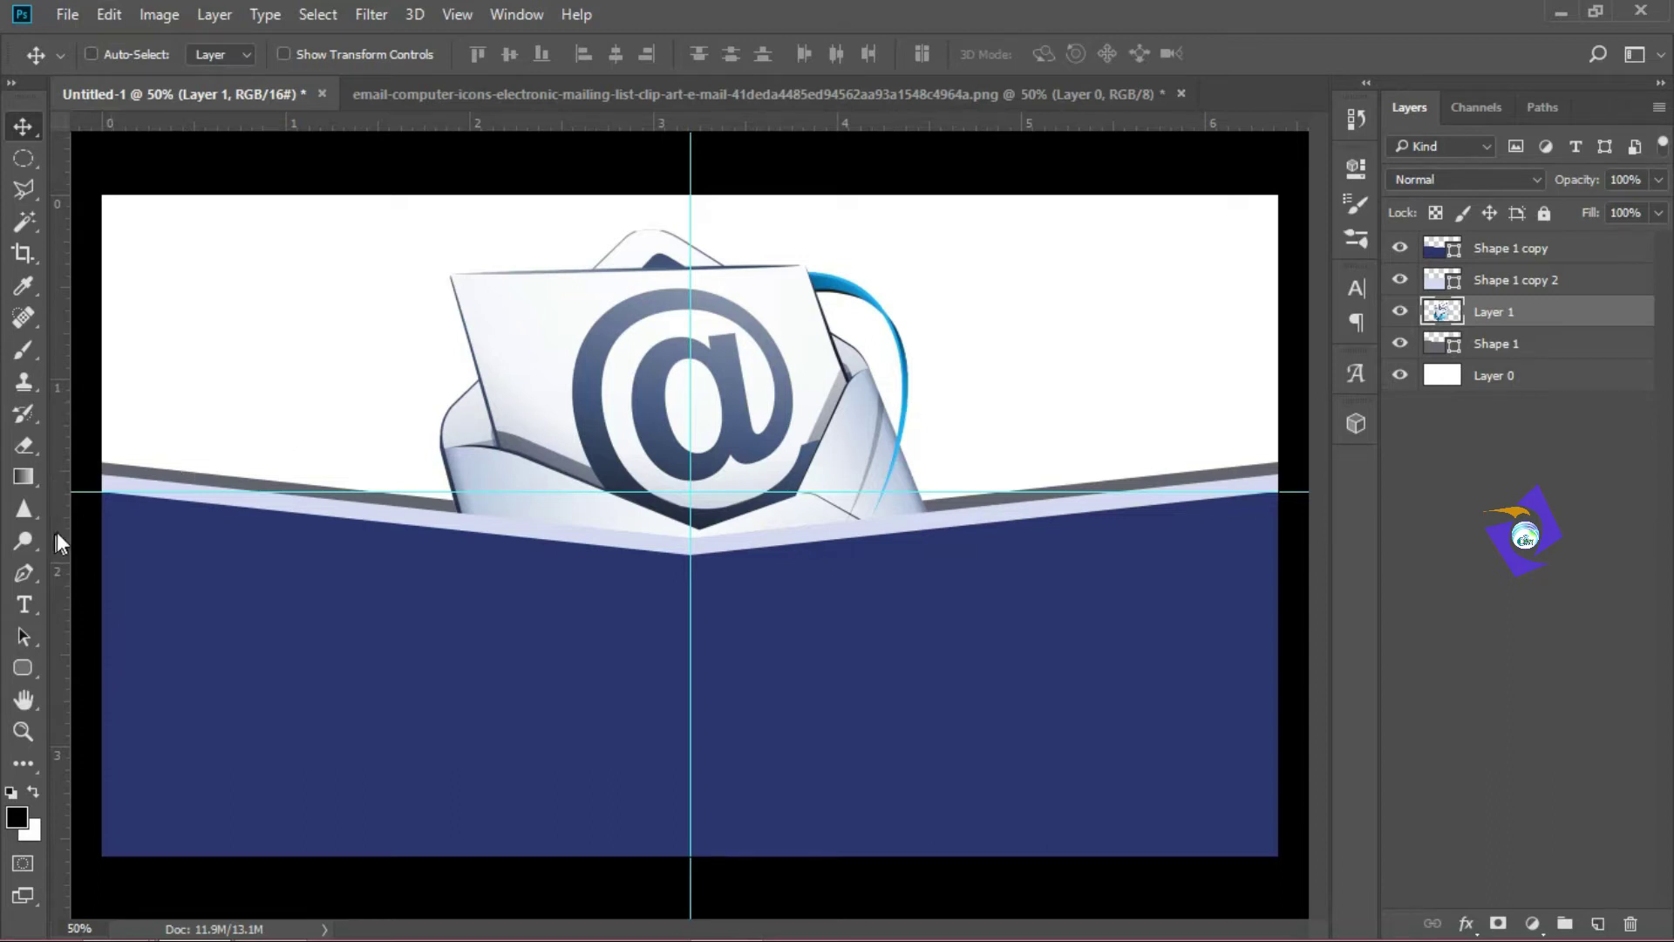
# Step: Add a text layer on the navy area reading CREATION
pyautogui.press('t')
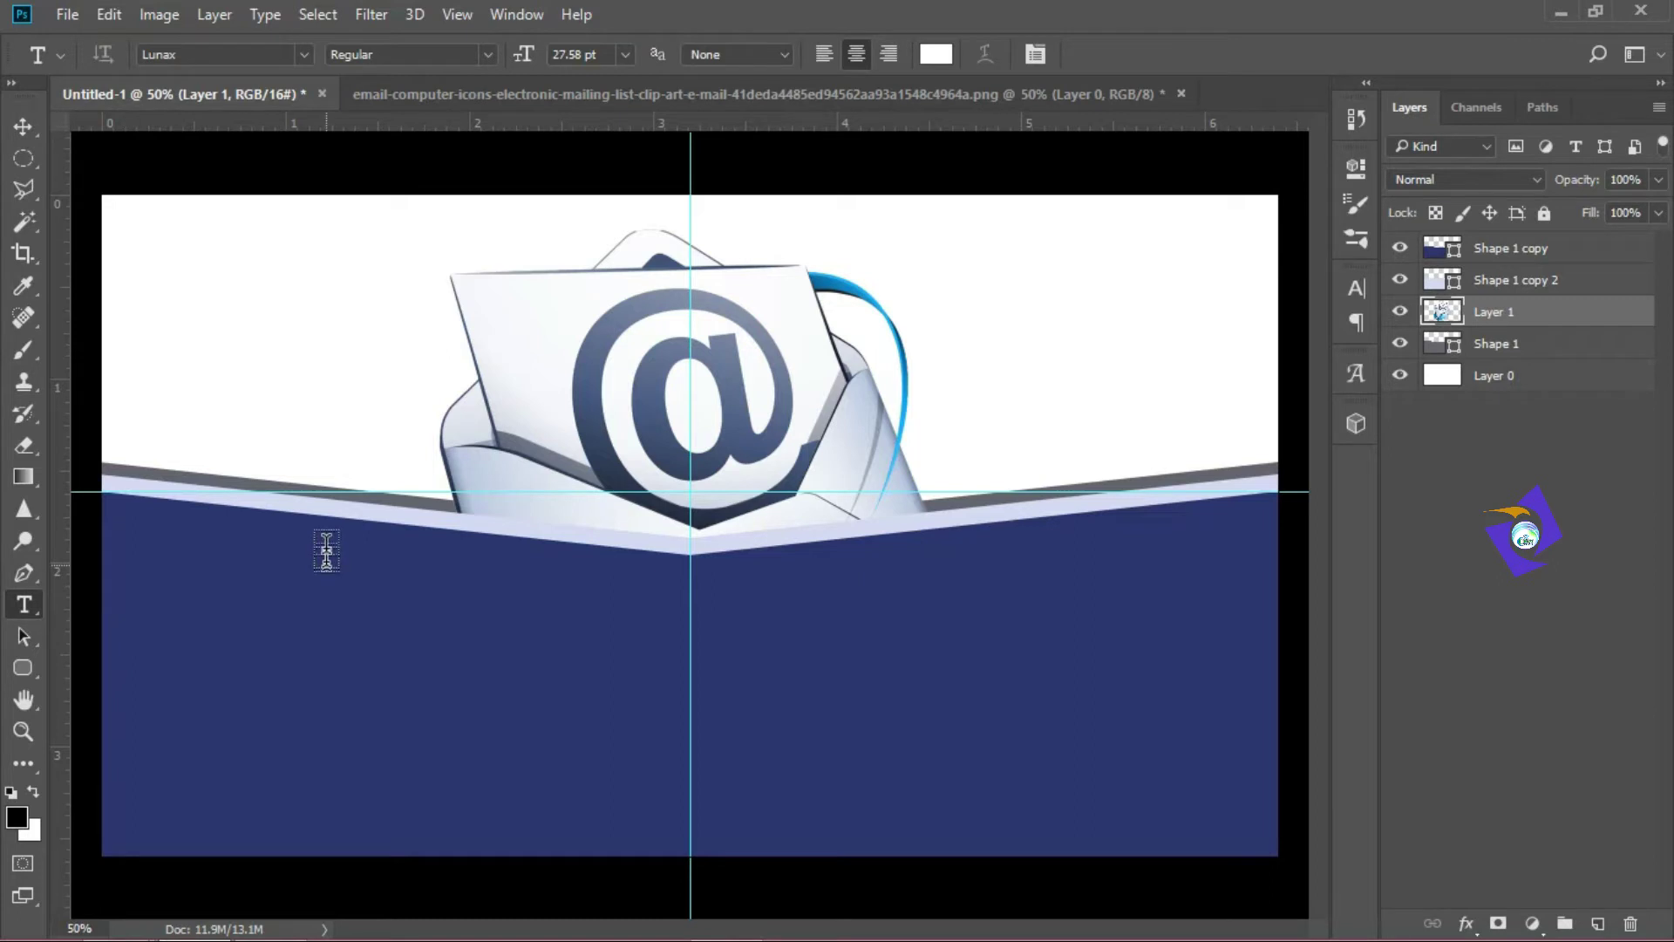
pyautogui.click(315, 401)
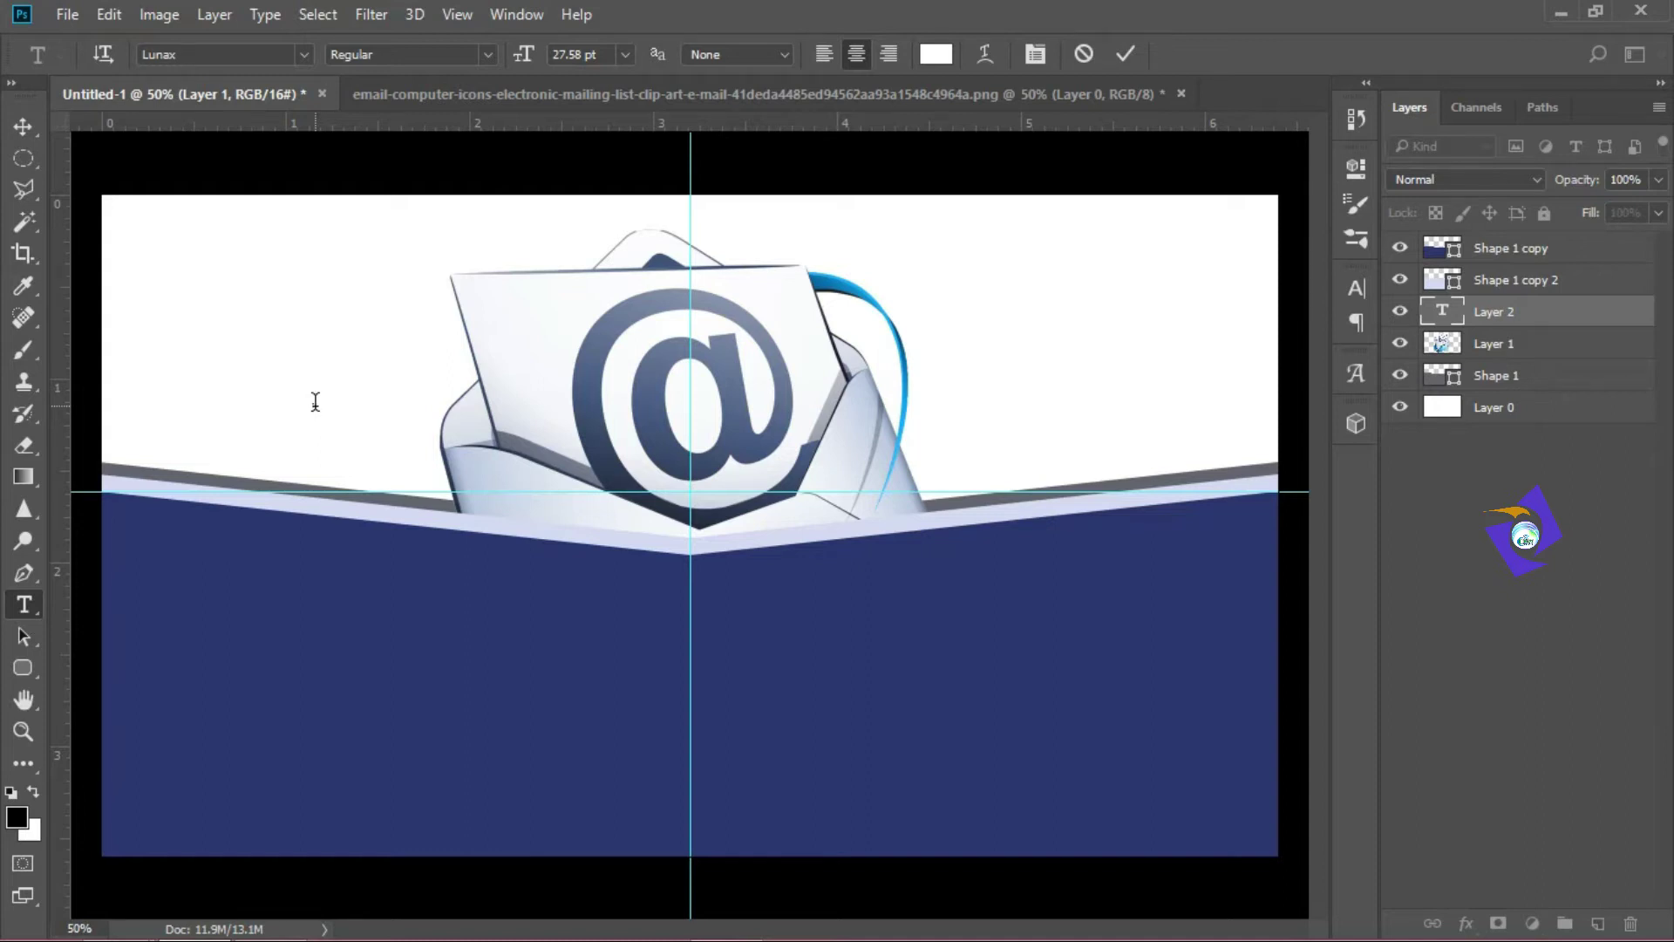
pyautogui.press('BackSpace')
pyautogui.click(332, 637)
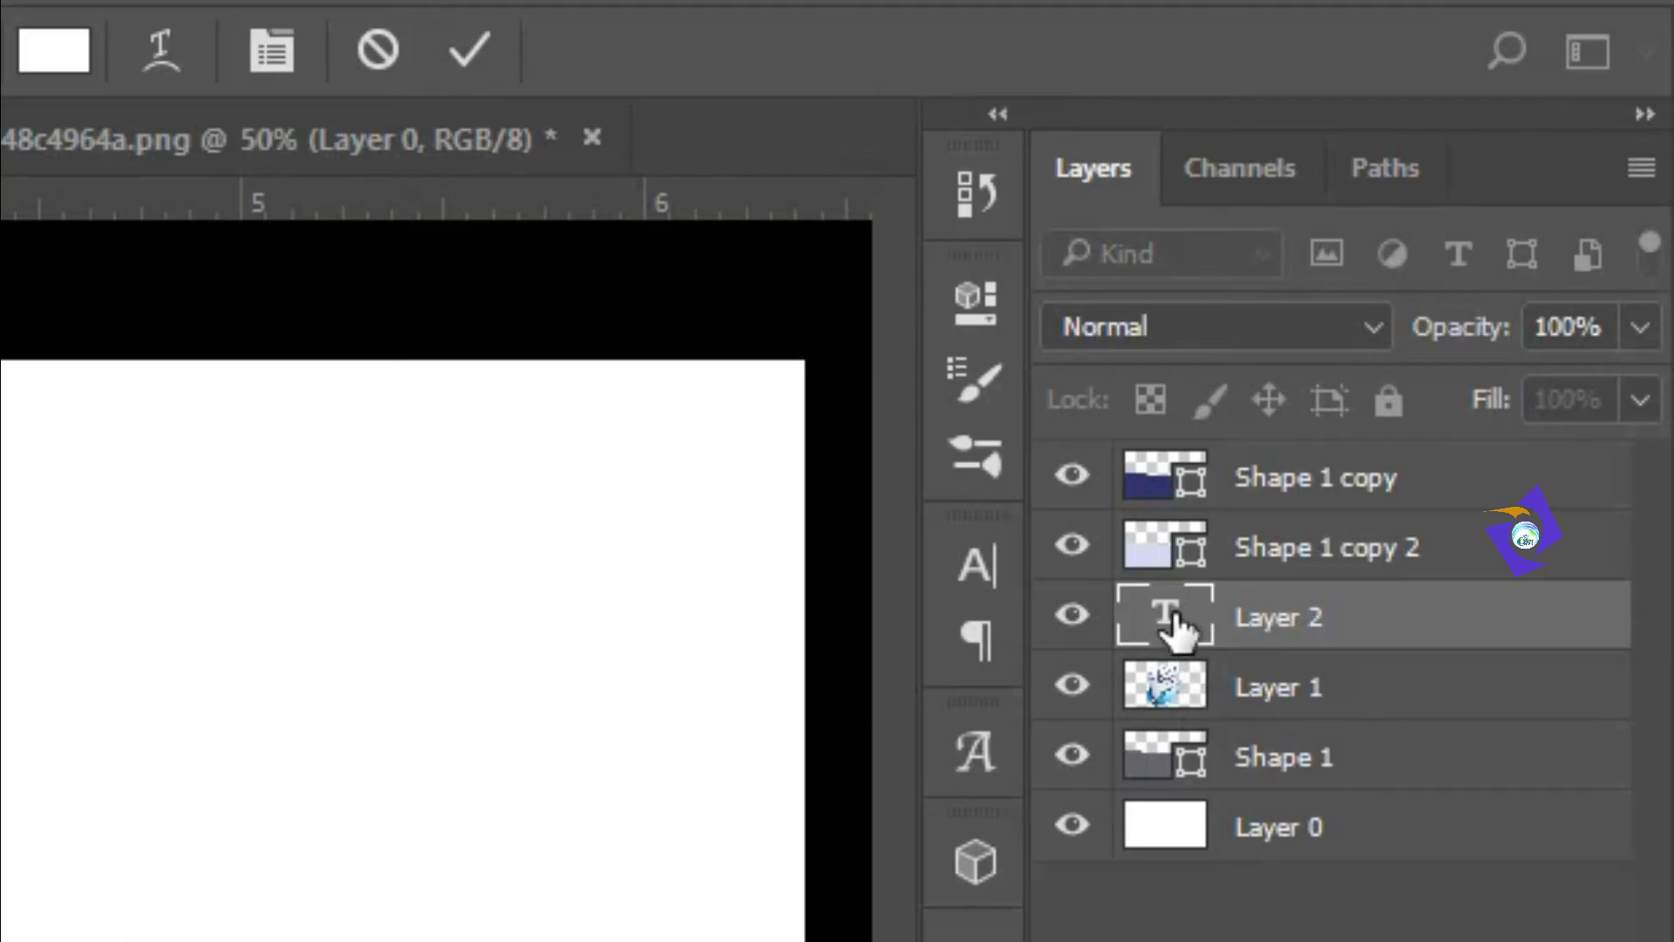
pyautogui.write('CREATION')
# Step: Move the text layer to the top and extend it to 'CREATION EMAIL / SECURISE'
pyautogui.moveTo(1177, 545); pyautogui.dragTo(1186, 478)
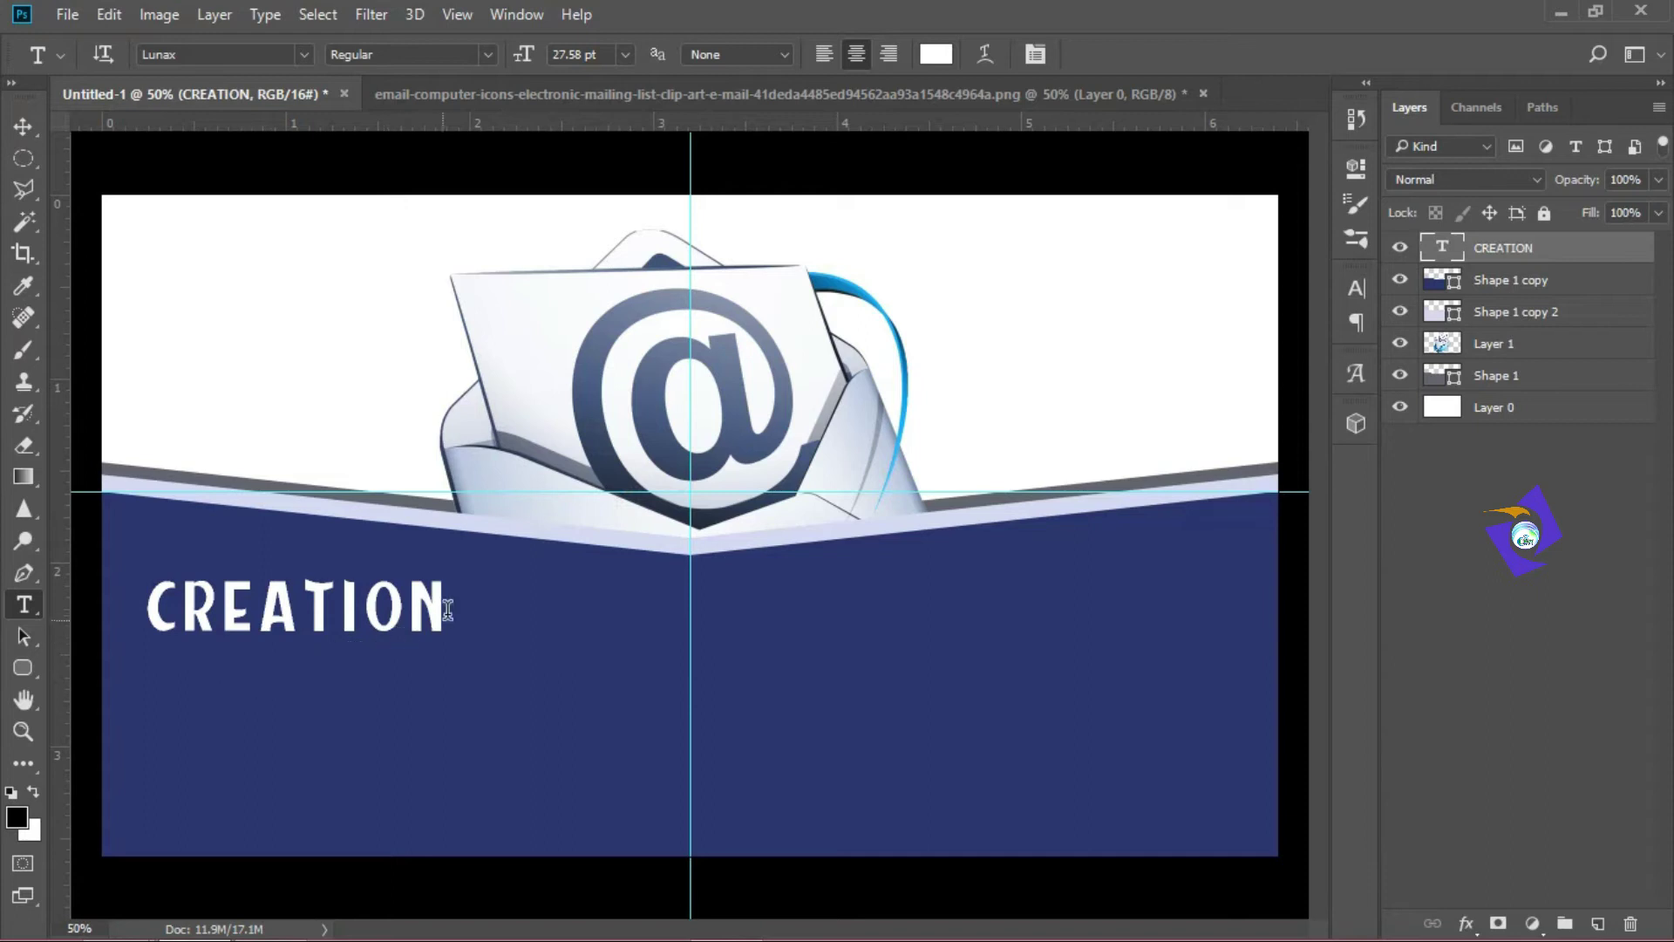
pyautogui.click(447, 604)
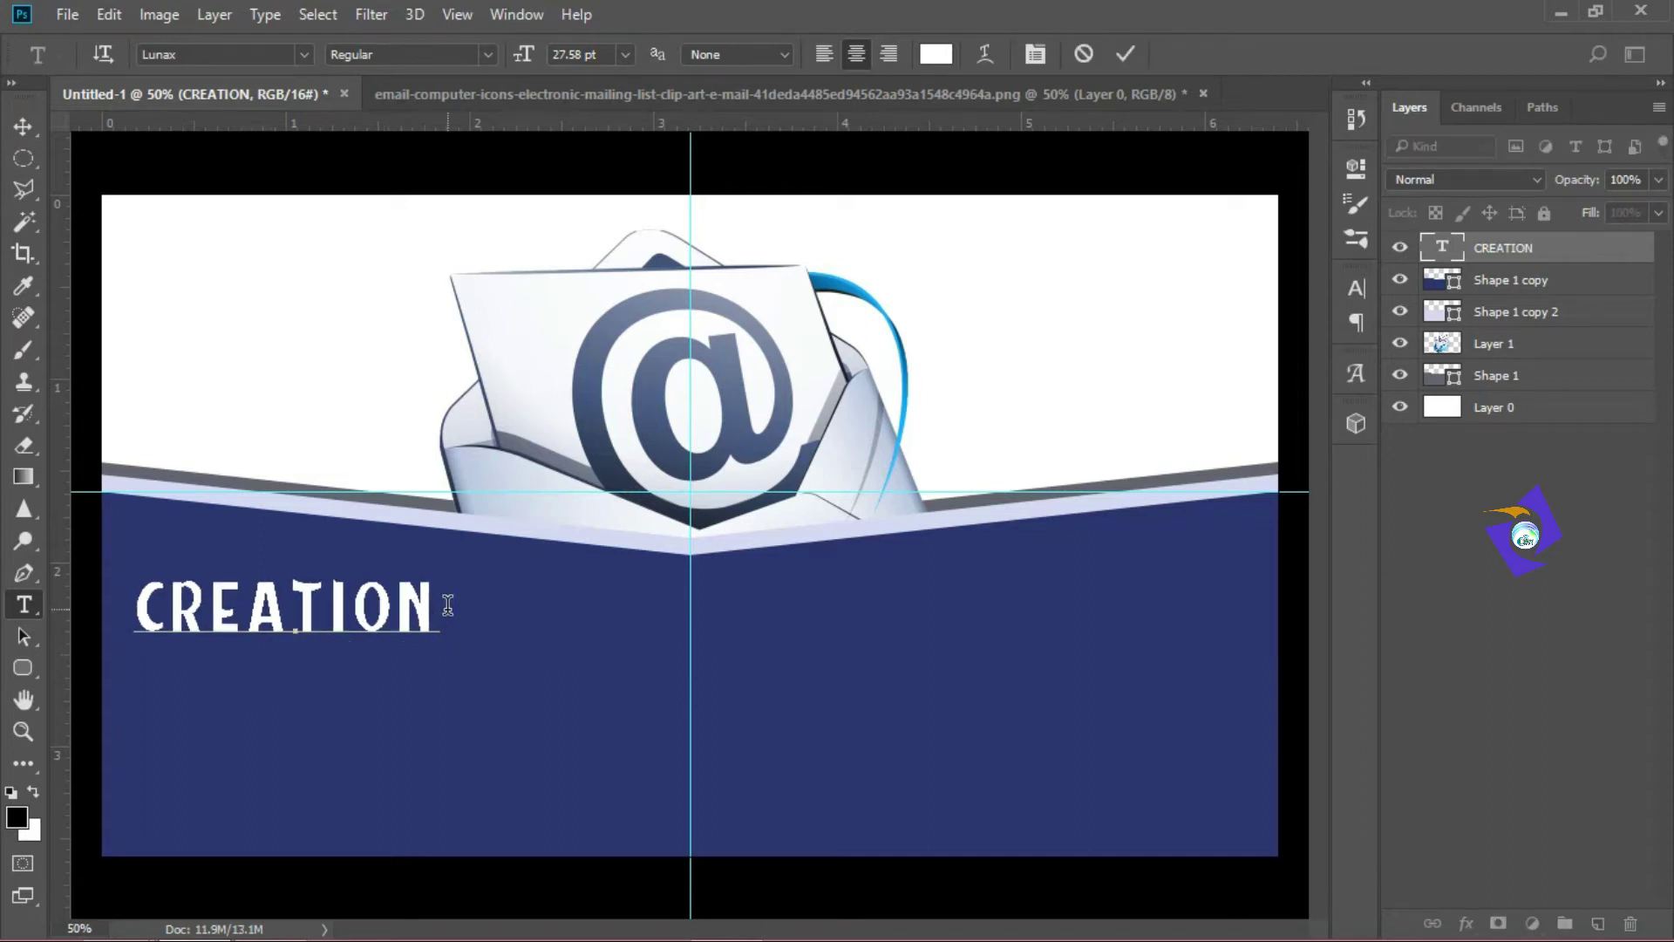
pyautogui.write('EMAIL')
pyautogui.moveTo(530, 688); pyautogui.dragTo(845, 688)
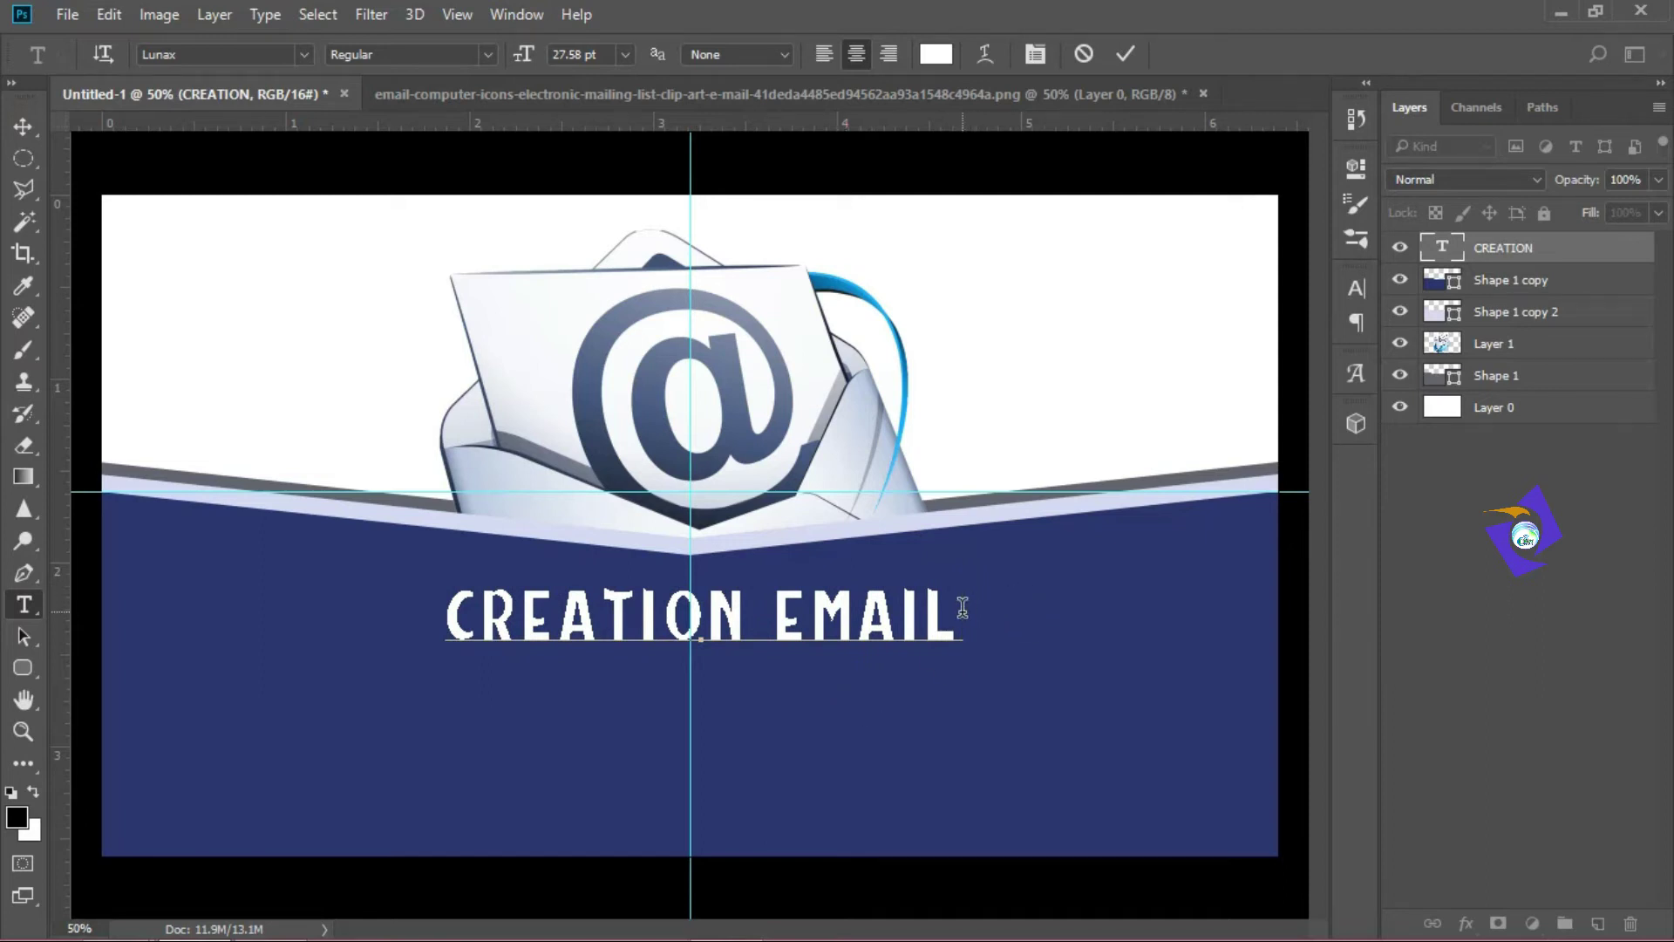
pyautogui.press('Return')
pyautogui.write('SECURISE')
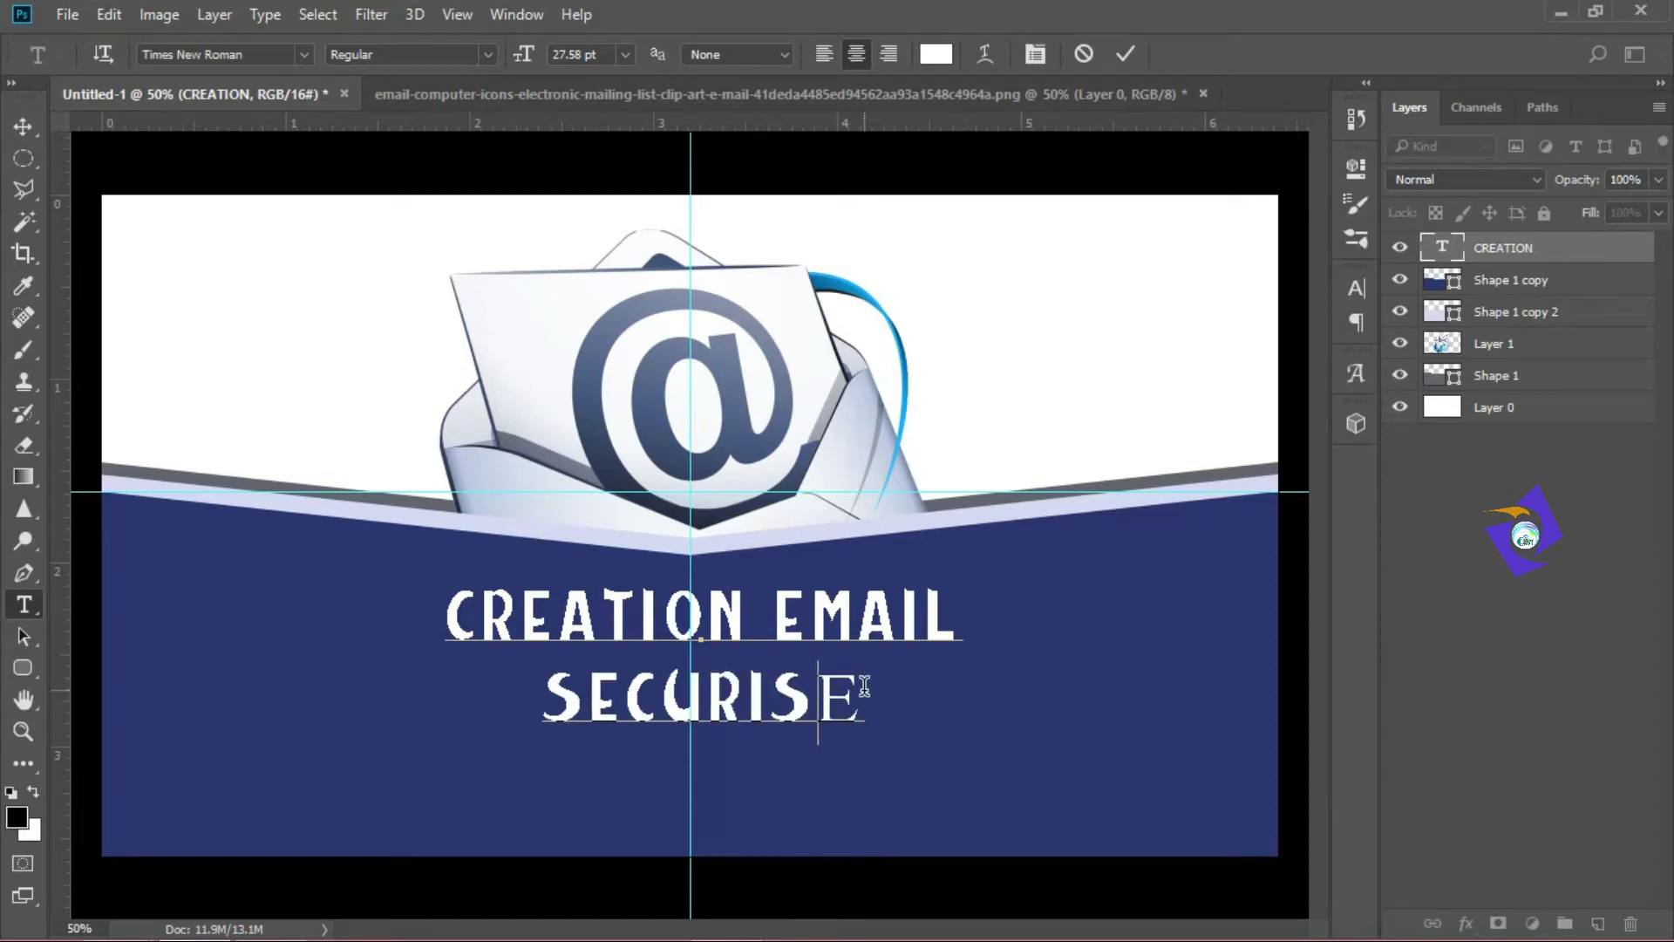
pyautogui.press('BackSpace')
pyautogui.press('BackSpace')
pyautogui.write('SE')
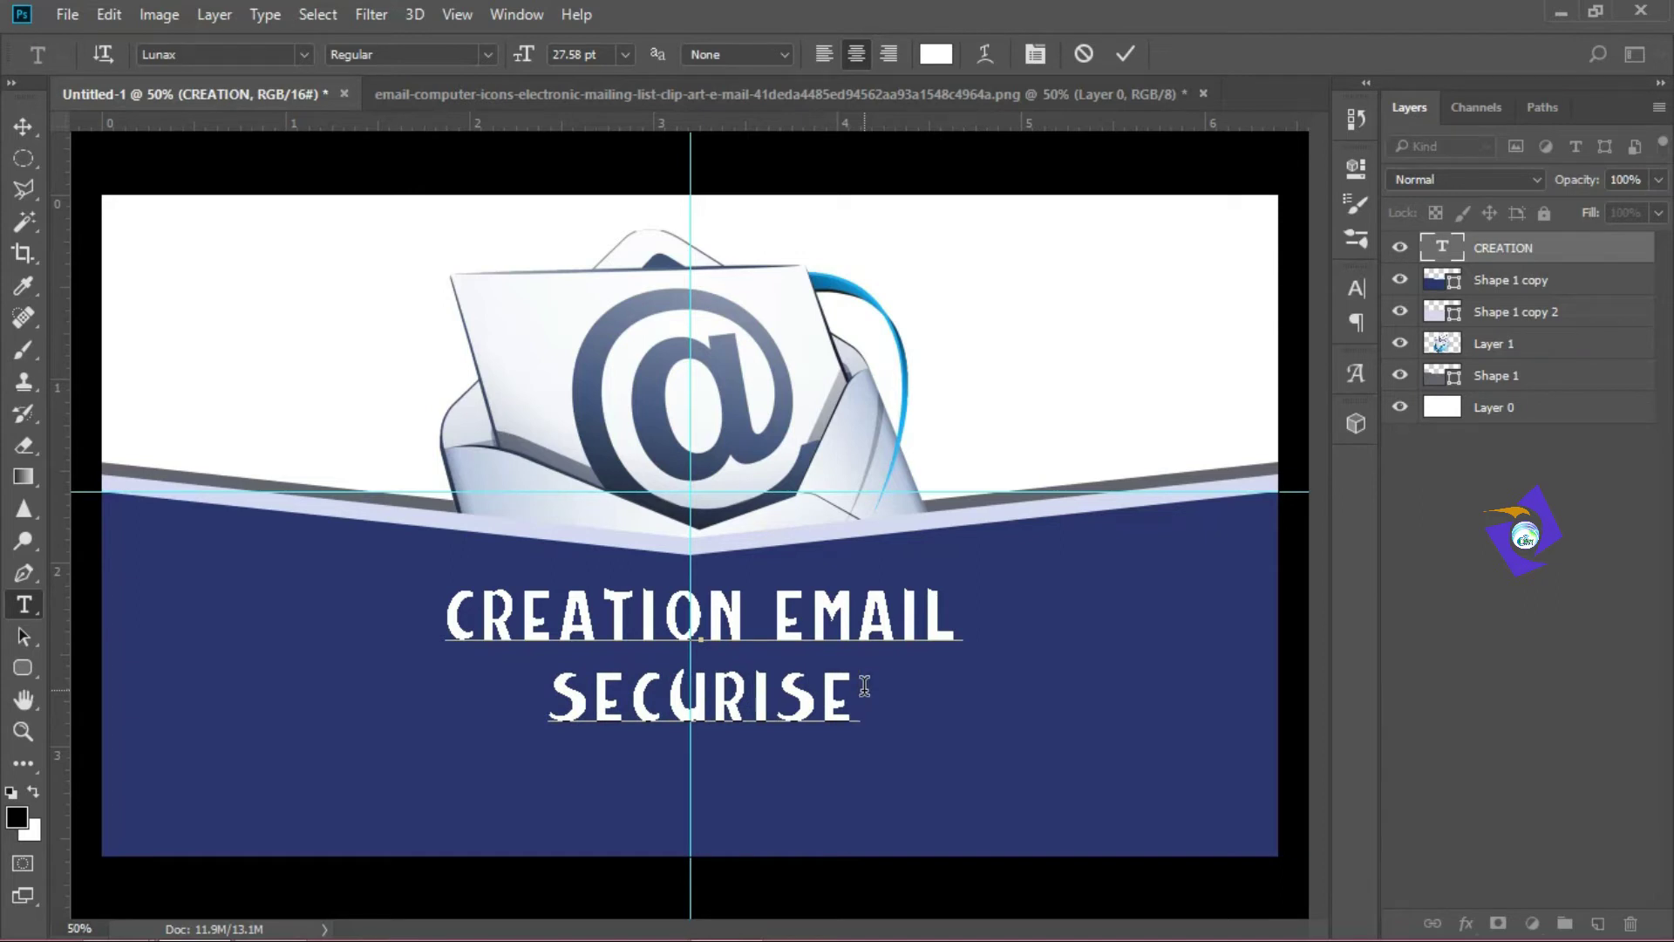
pyautogui.write('É')
pyautogui.press('BackSpace')
# Step: Insert COMPTE before EMAIL and try different line breaks in the title
pyautogui.click(763, 604)
pyautogui.write('CO')
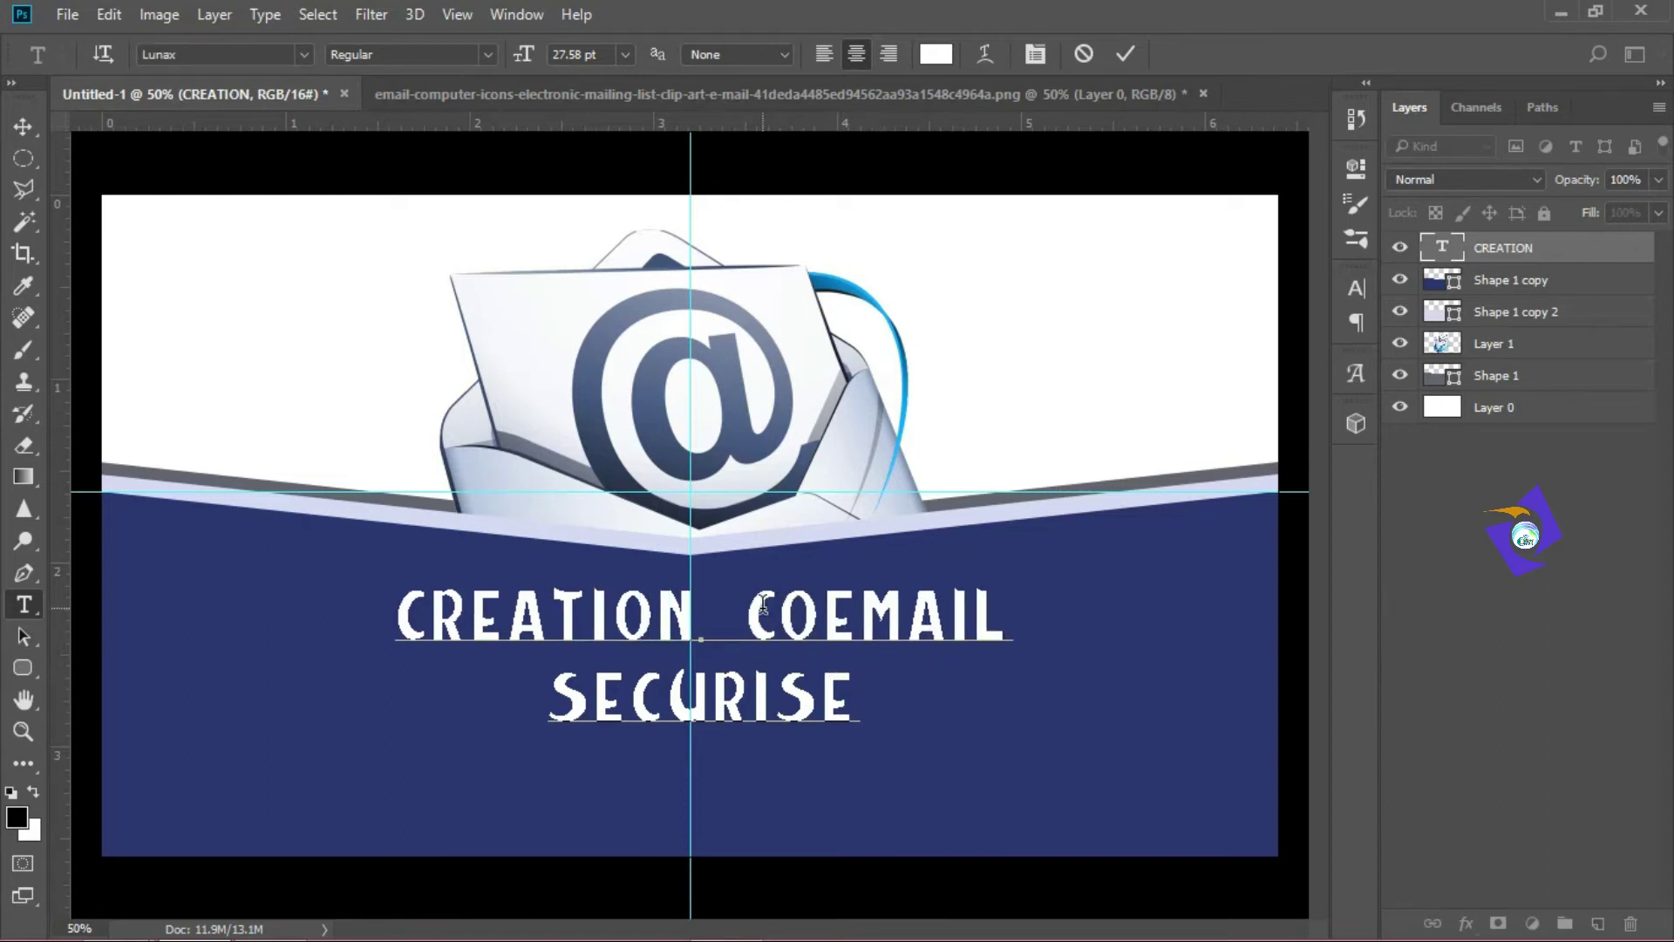
pyautogui.write('MPTE')
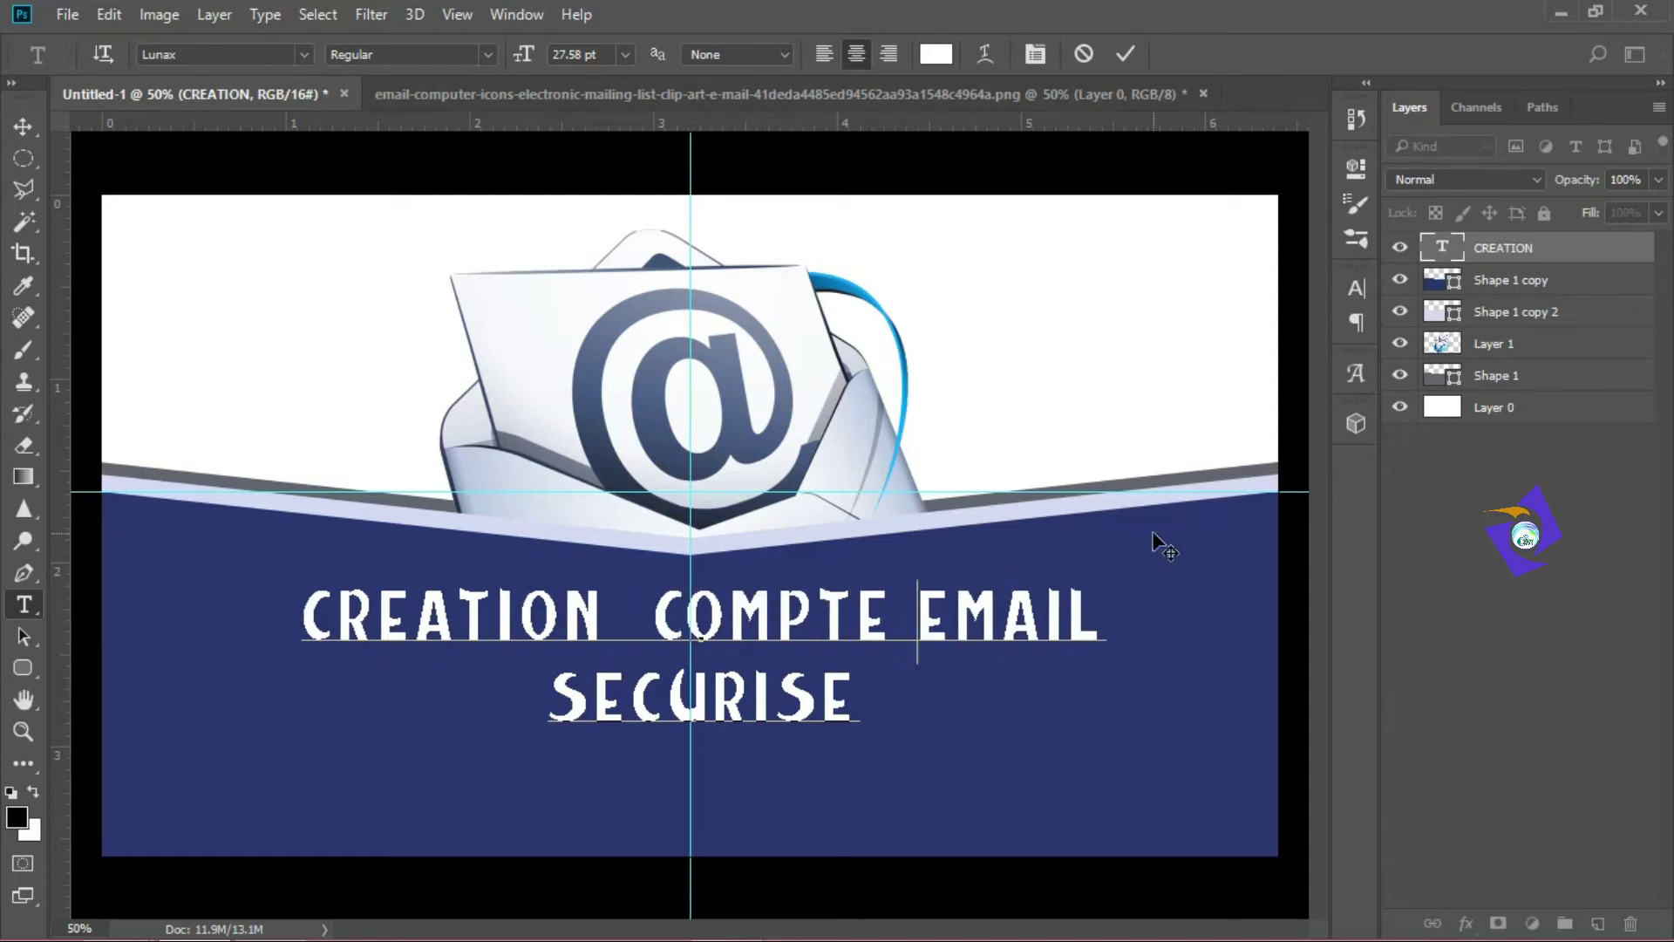
pyautogui.click(679, 606)
pyautogui.press('Return')
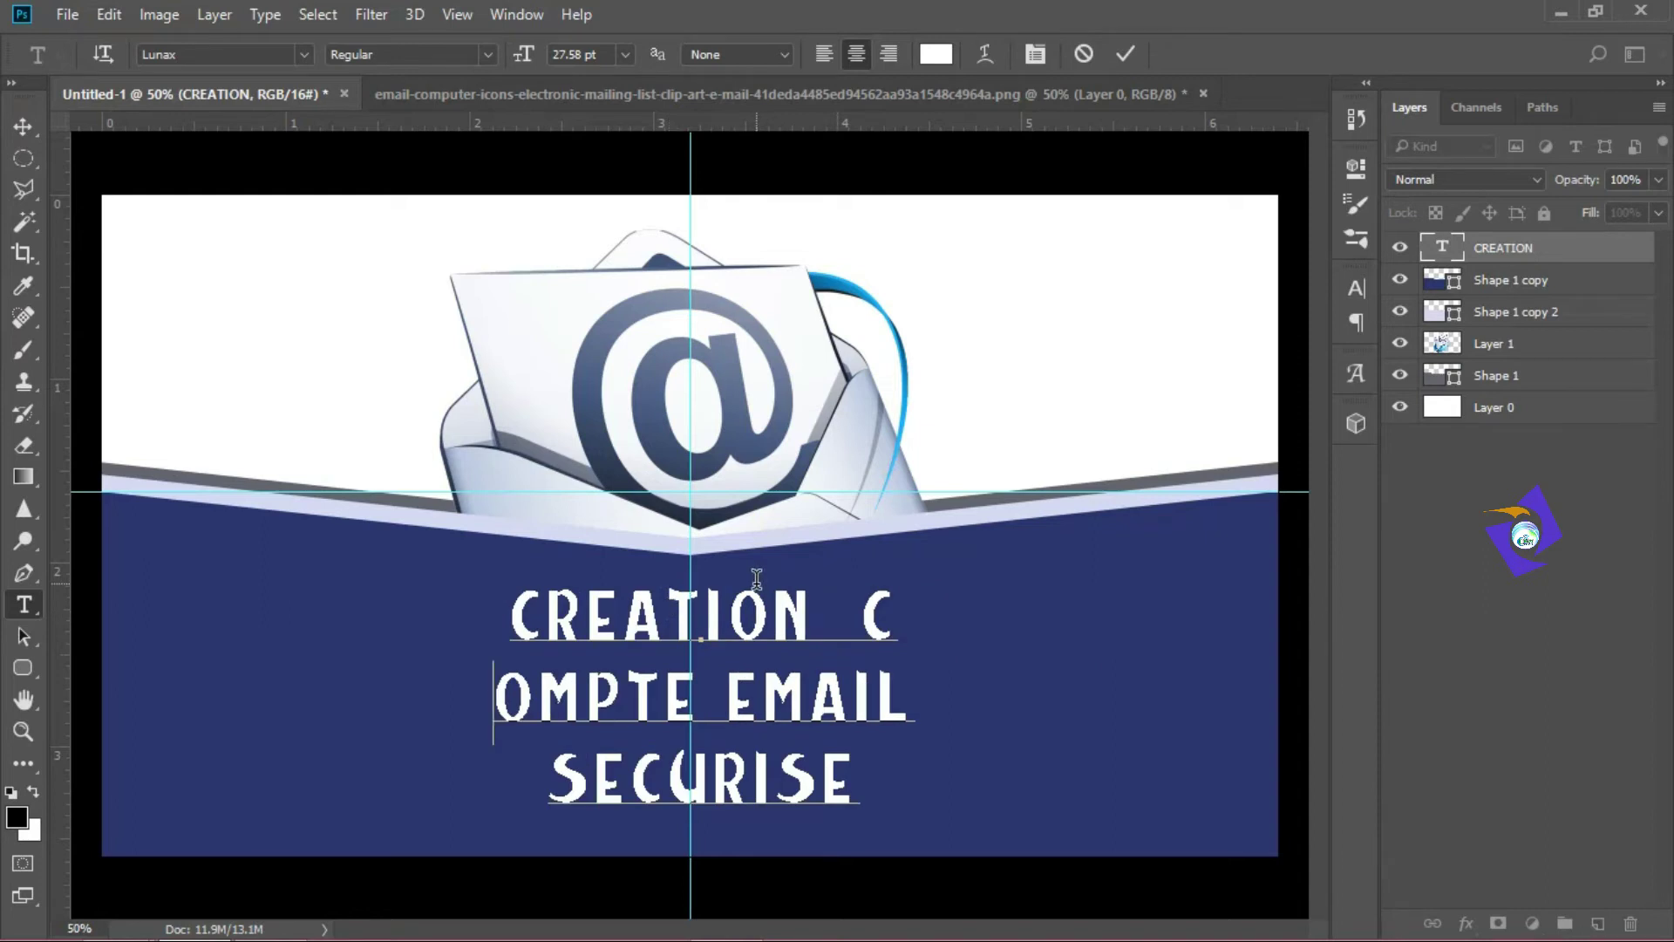
pyautogui.press('BackSpace')
pyautogui.click(635, 621)
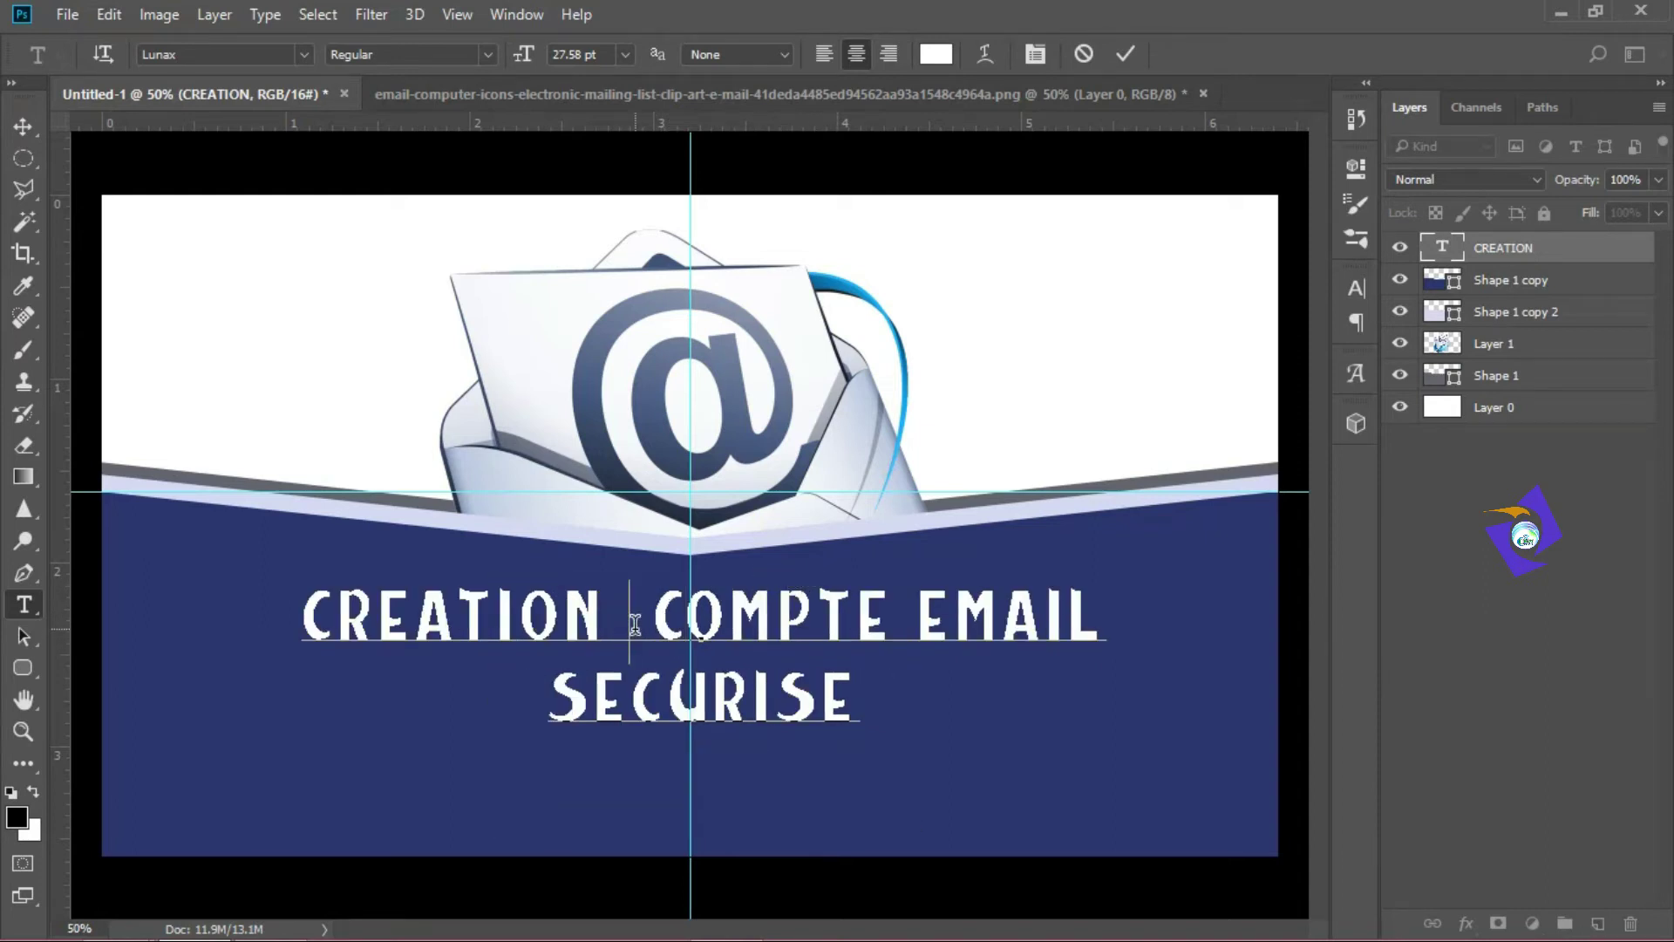
pyautogui.press('Return')
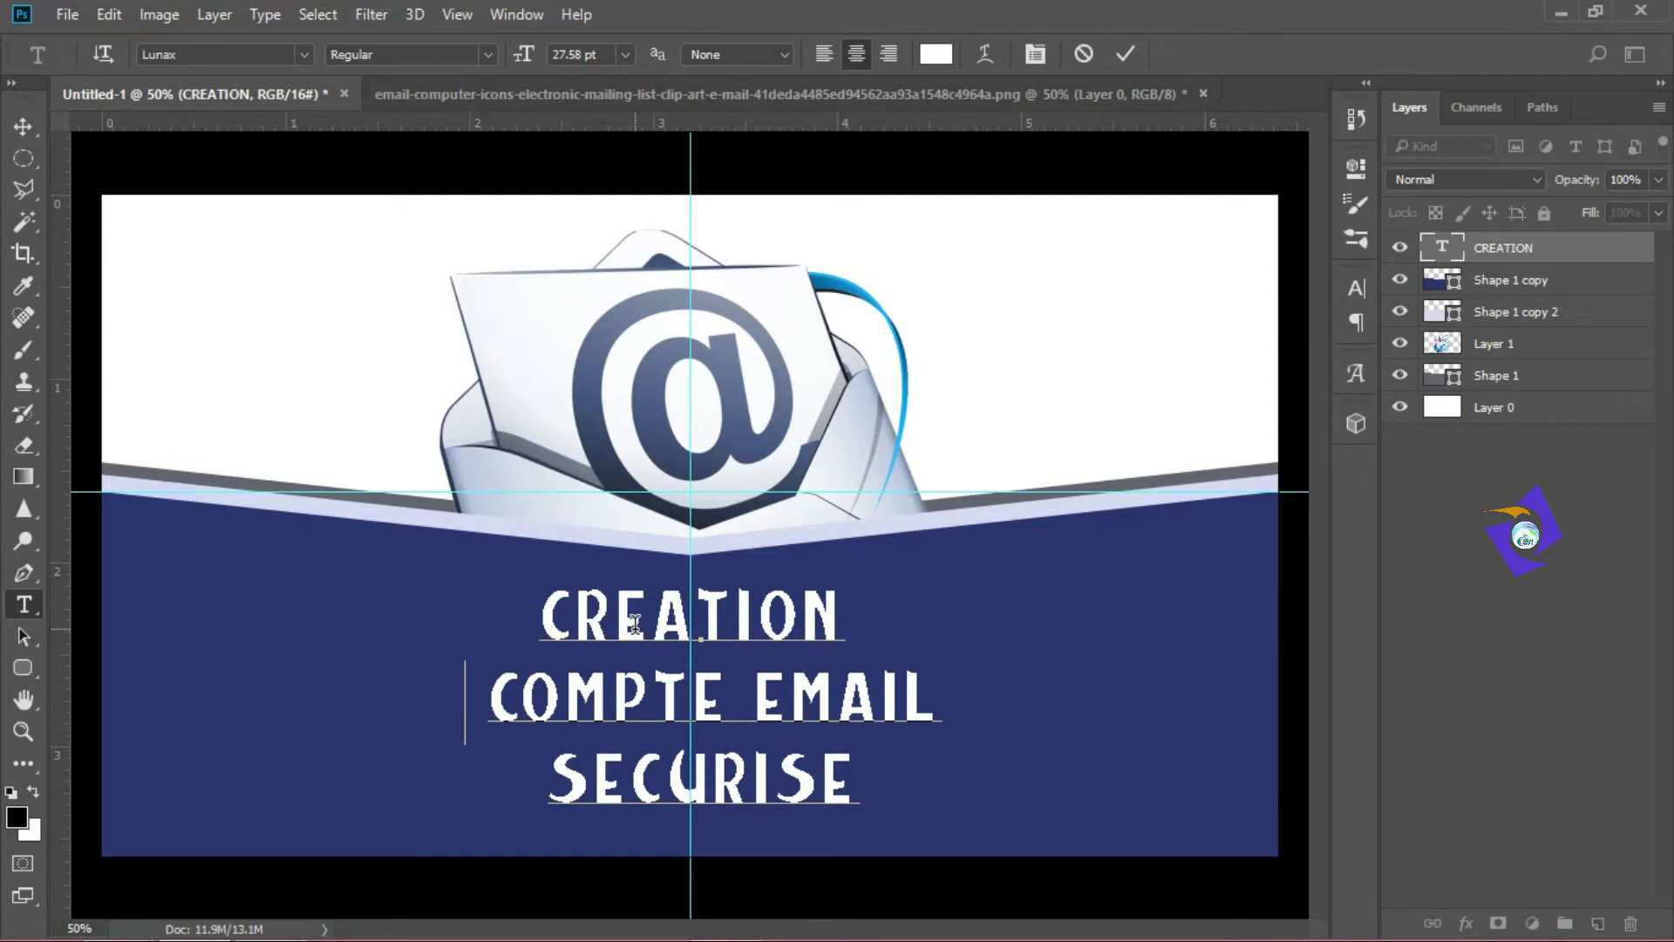
pyautogui.press('BackSpace')
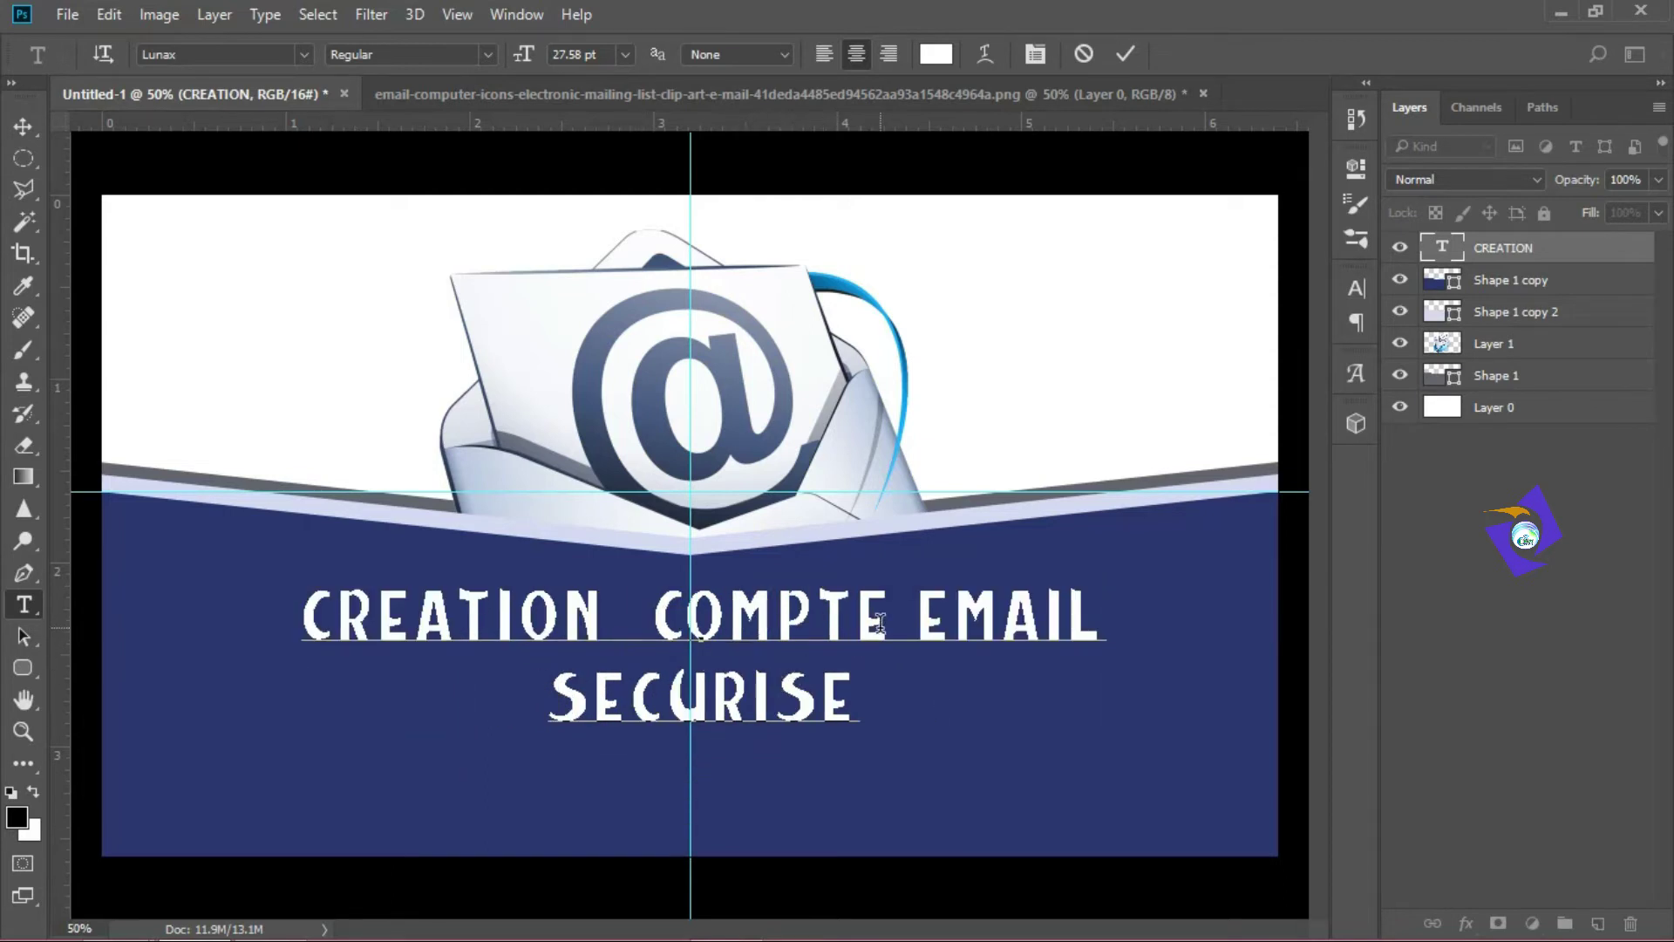
# Step: Delete COMPTE and the extra space so the title reads 'CREATION EMAIL SECURISE'
pyautogui.moveTo(892, 614); pyautogui.dragTo(651, 593)
pyautogui.press('BackSpace')
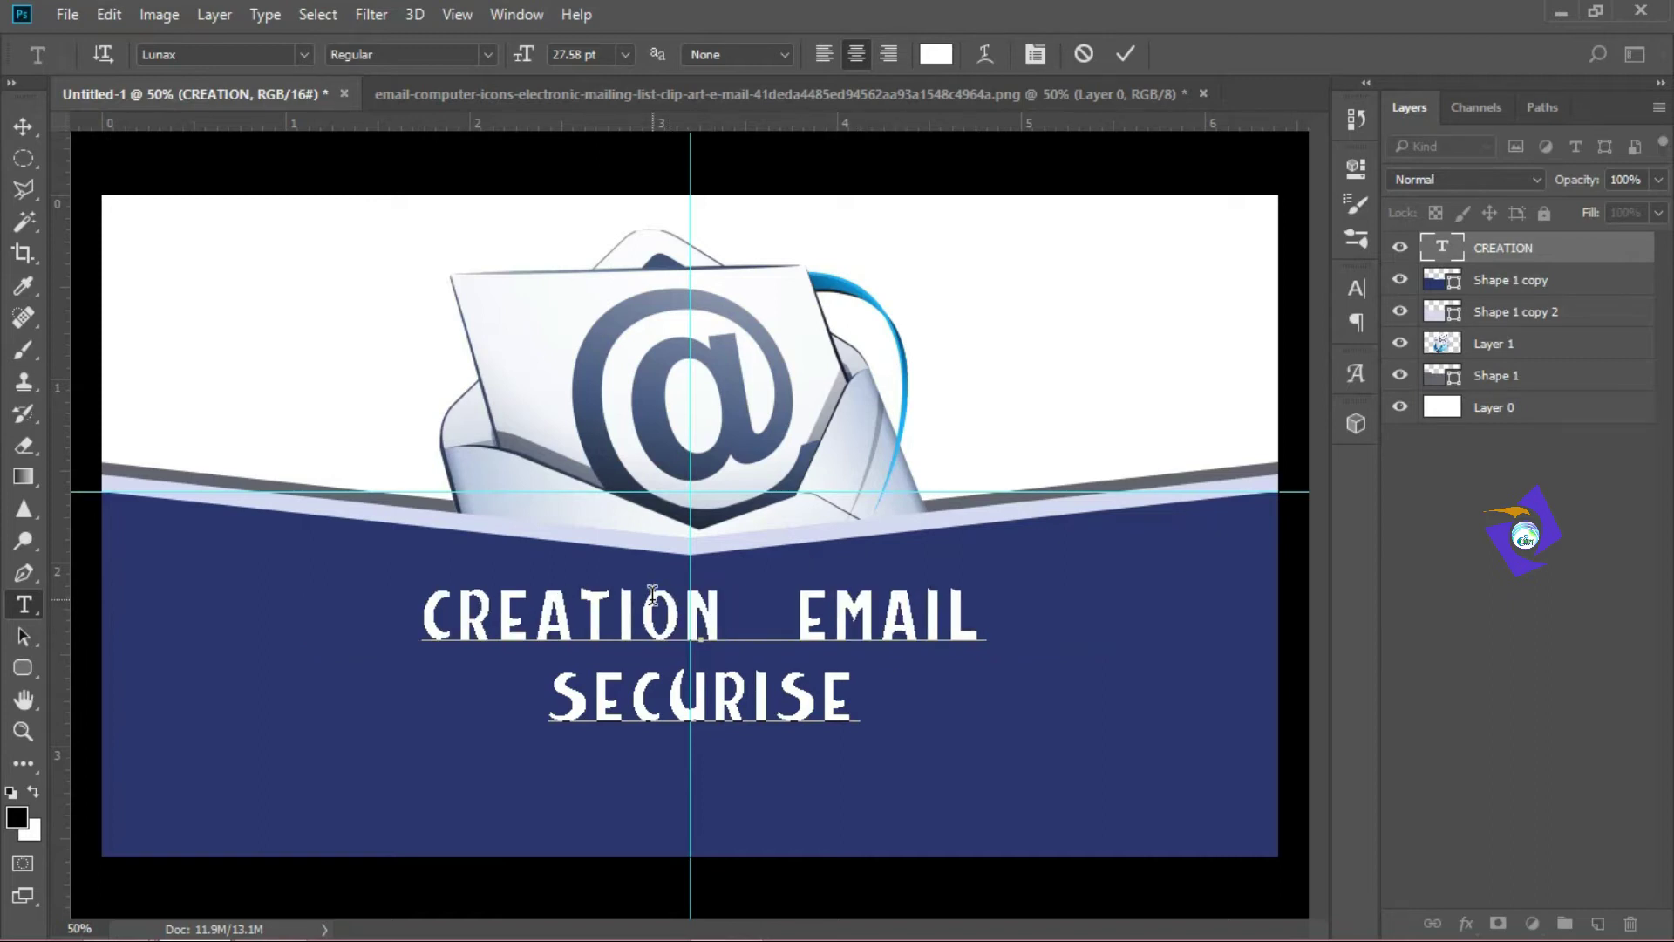
pyautogui.press('BackSpace')
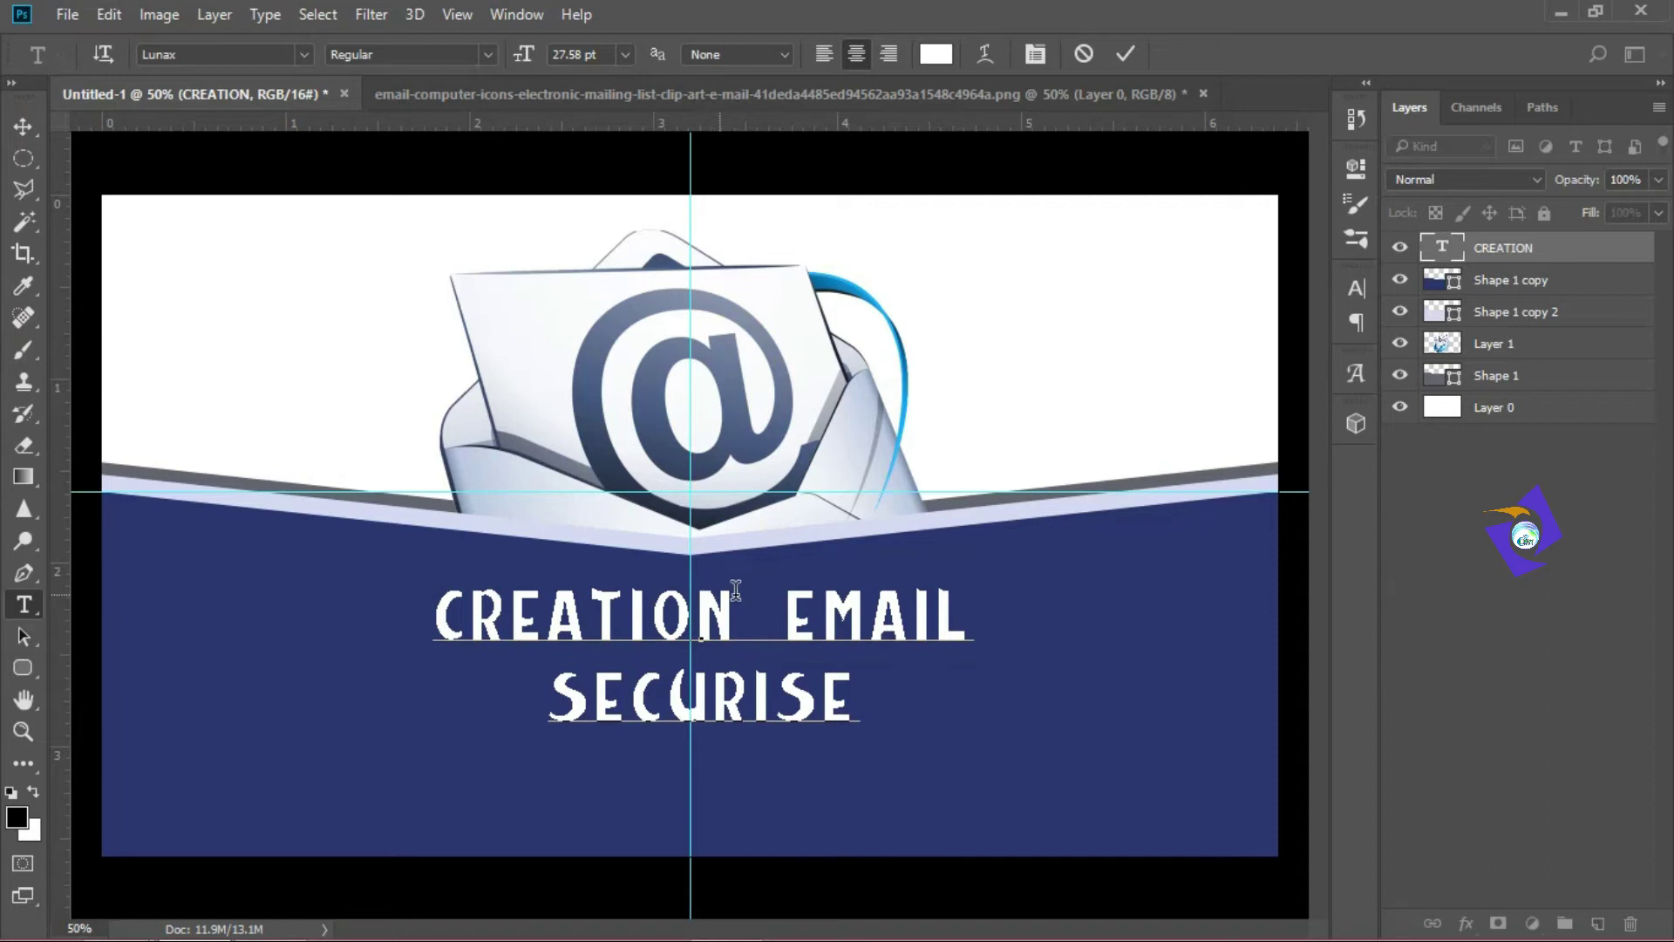
pyautogui.press('BackSpace')
pyautogui.click(905, 674)
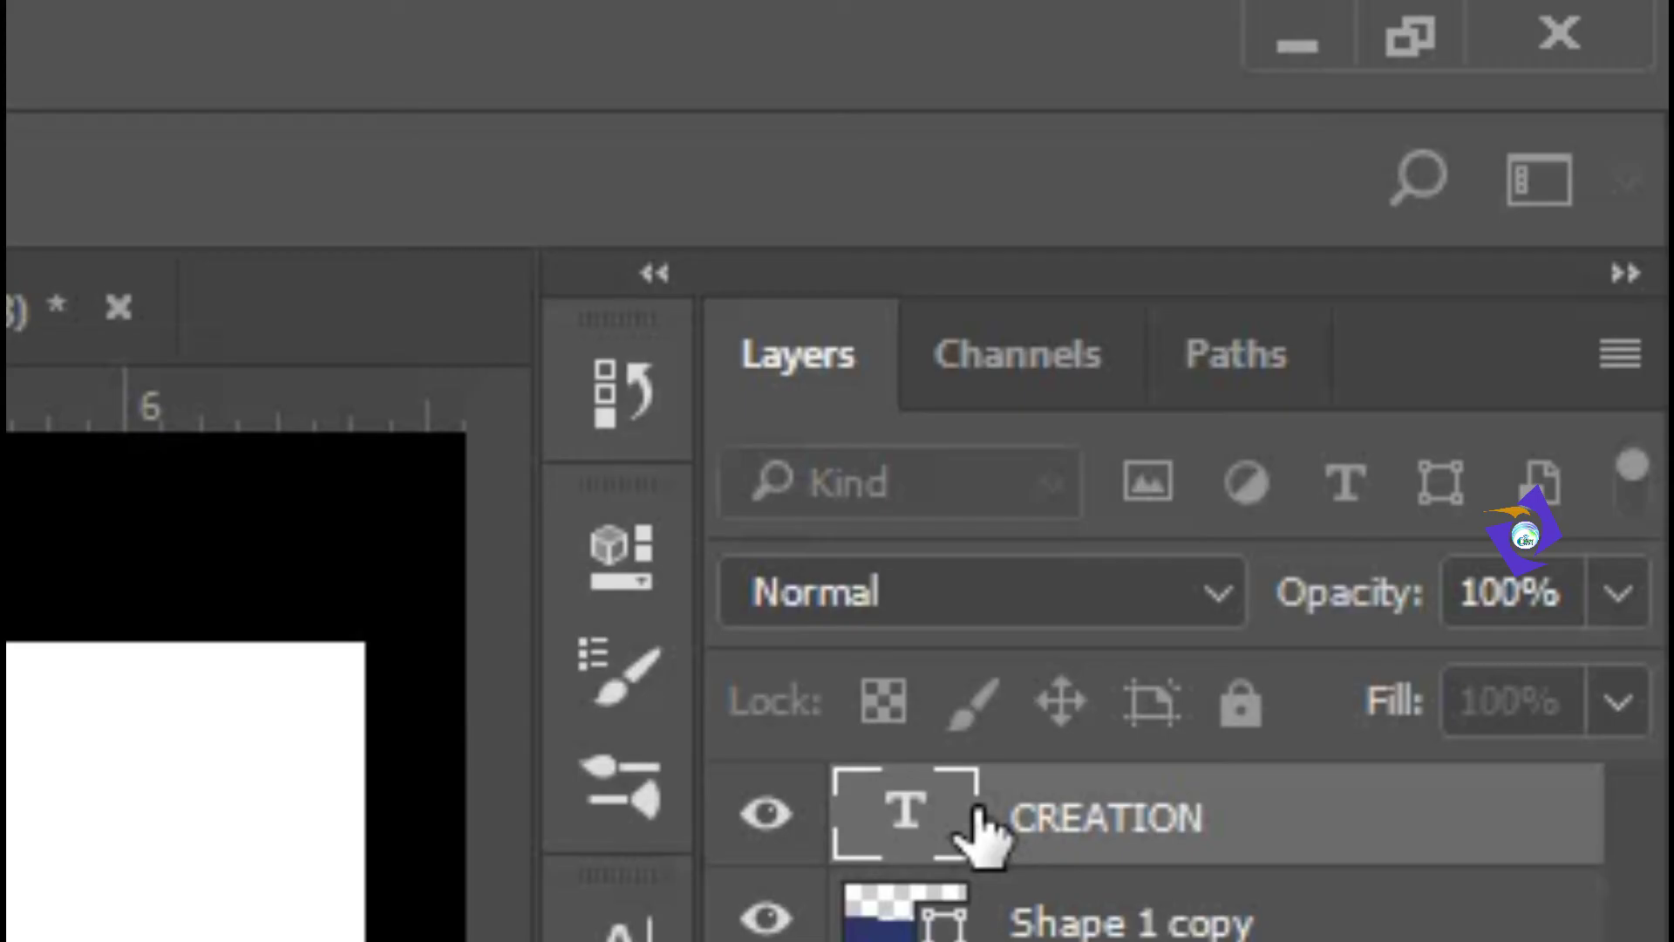
# Step: Commit the title text, select the CREATION EMAIL SECURISE layer and list its layer effects
pyautogui.click(1463, 245)
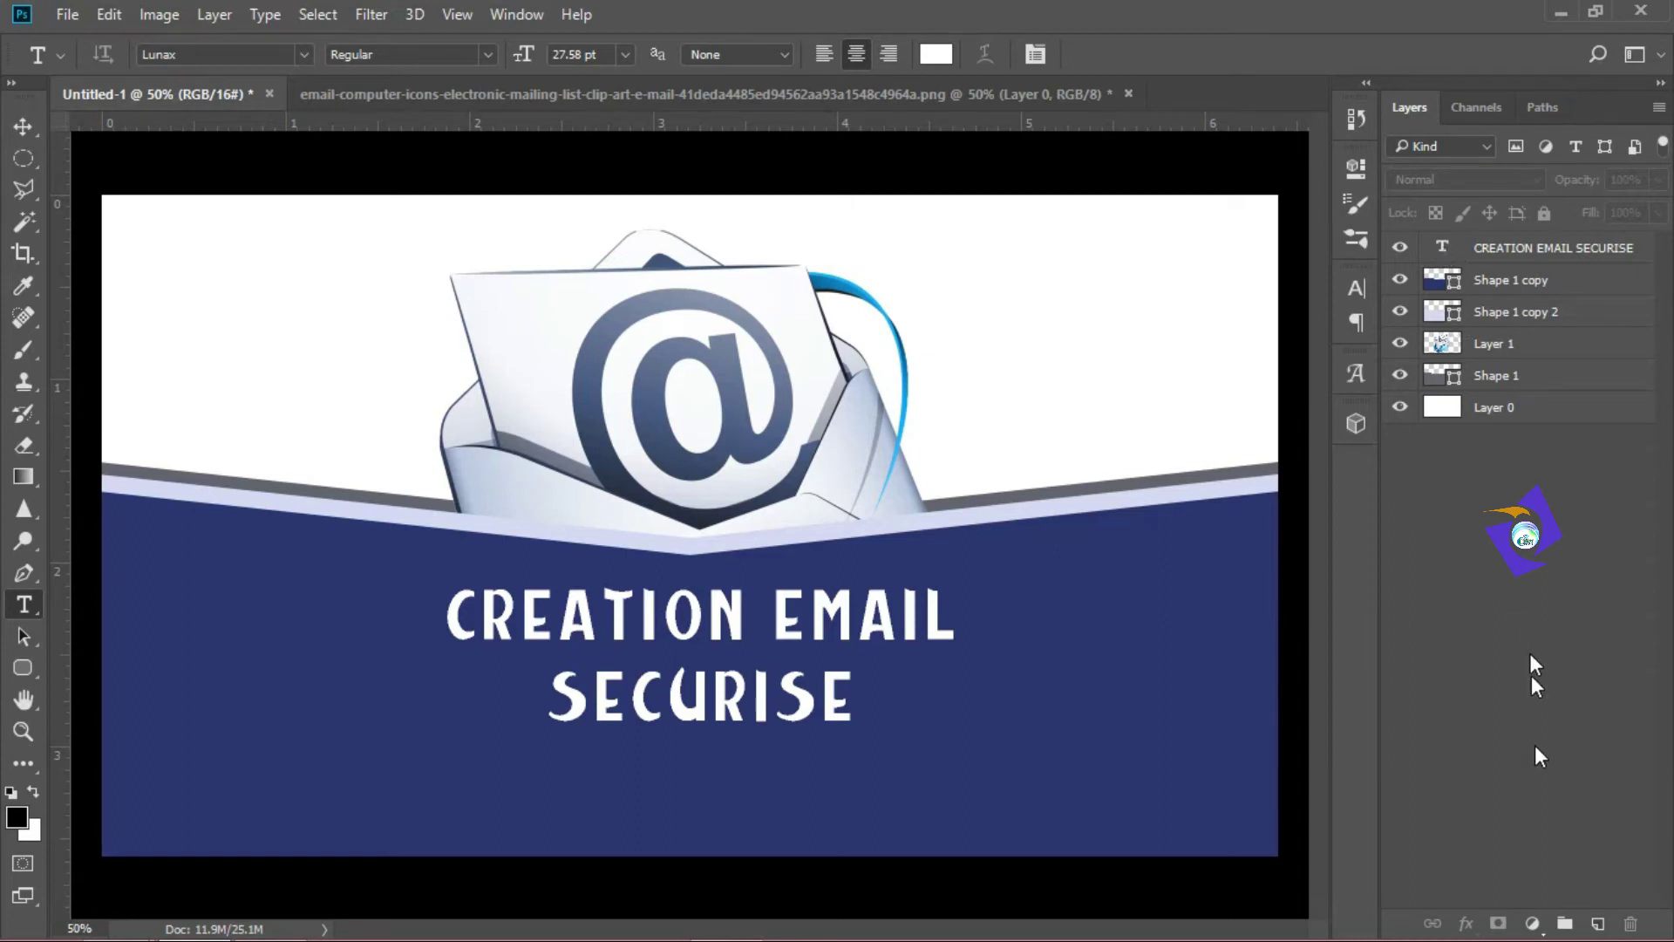
pyautogui.click(1442, 249)
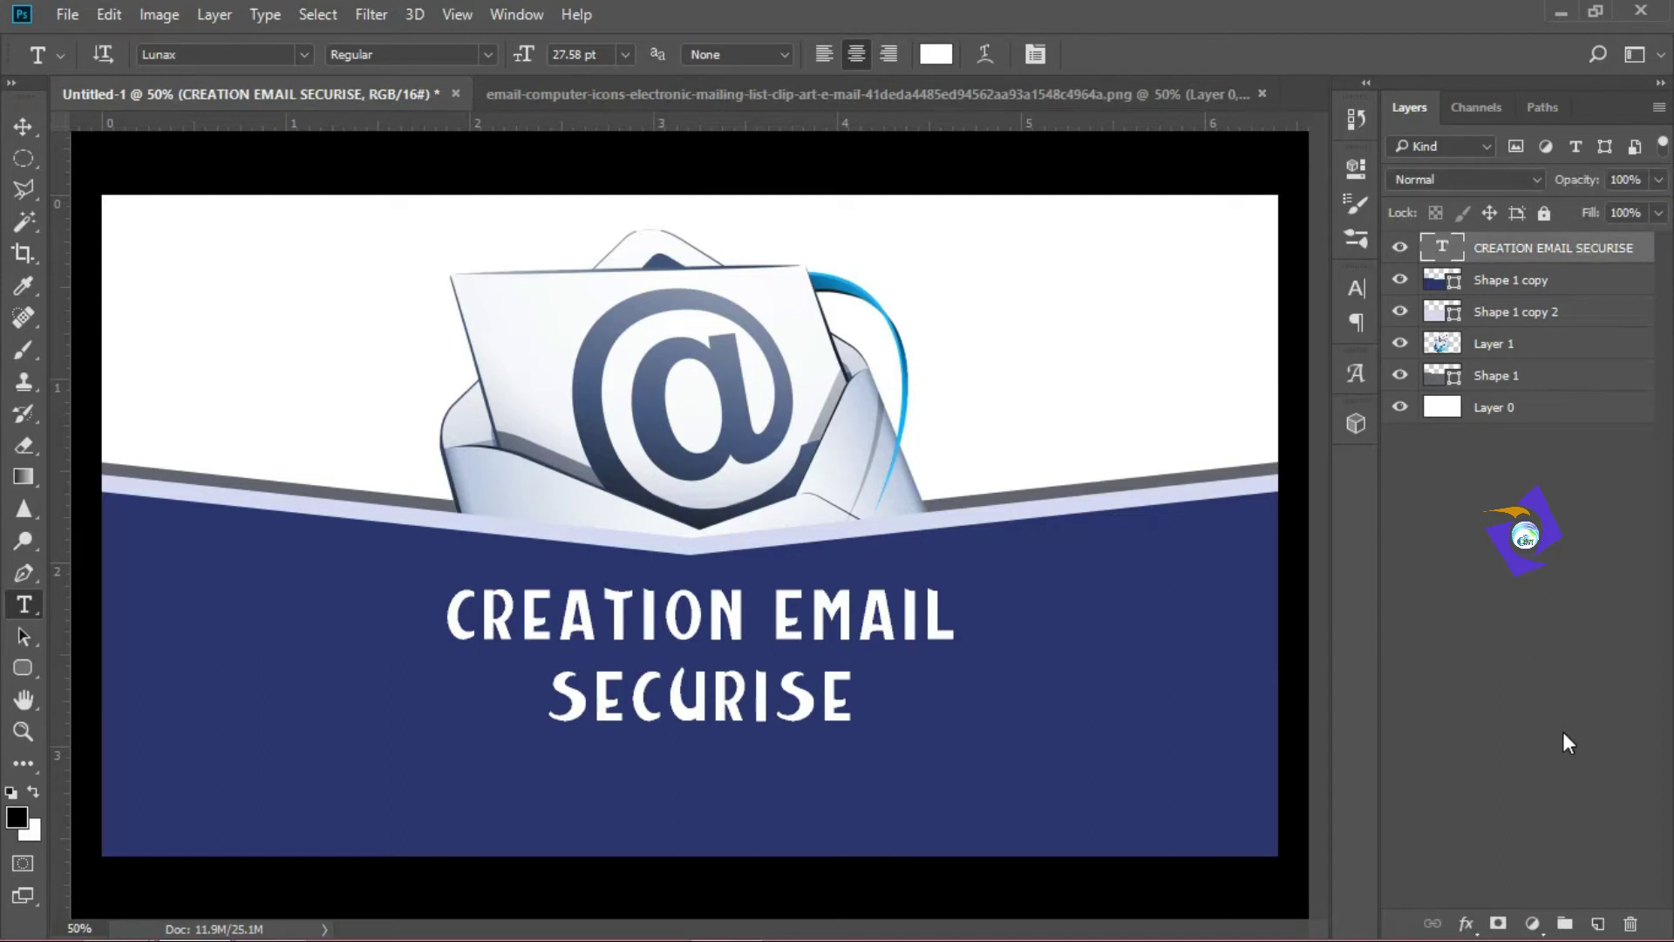
pyautogui.click(1466, 923)
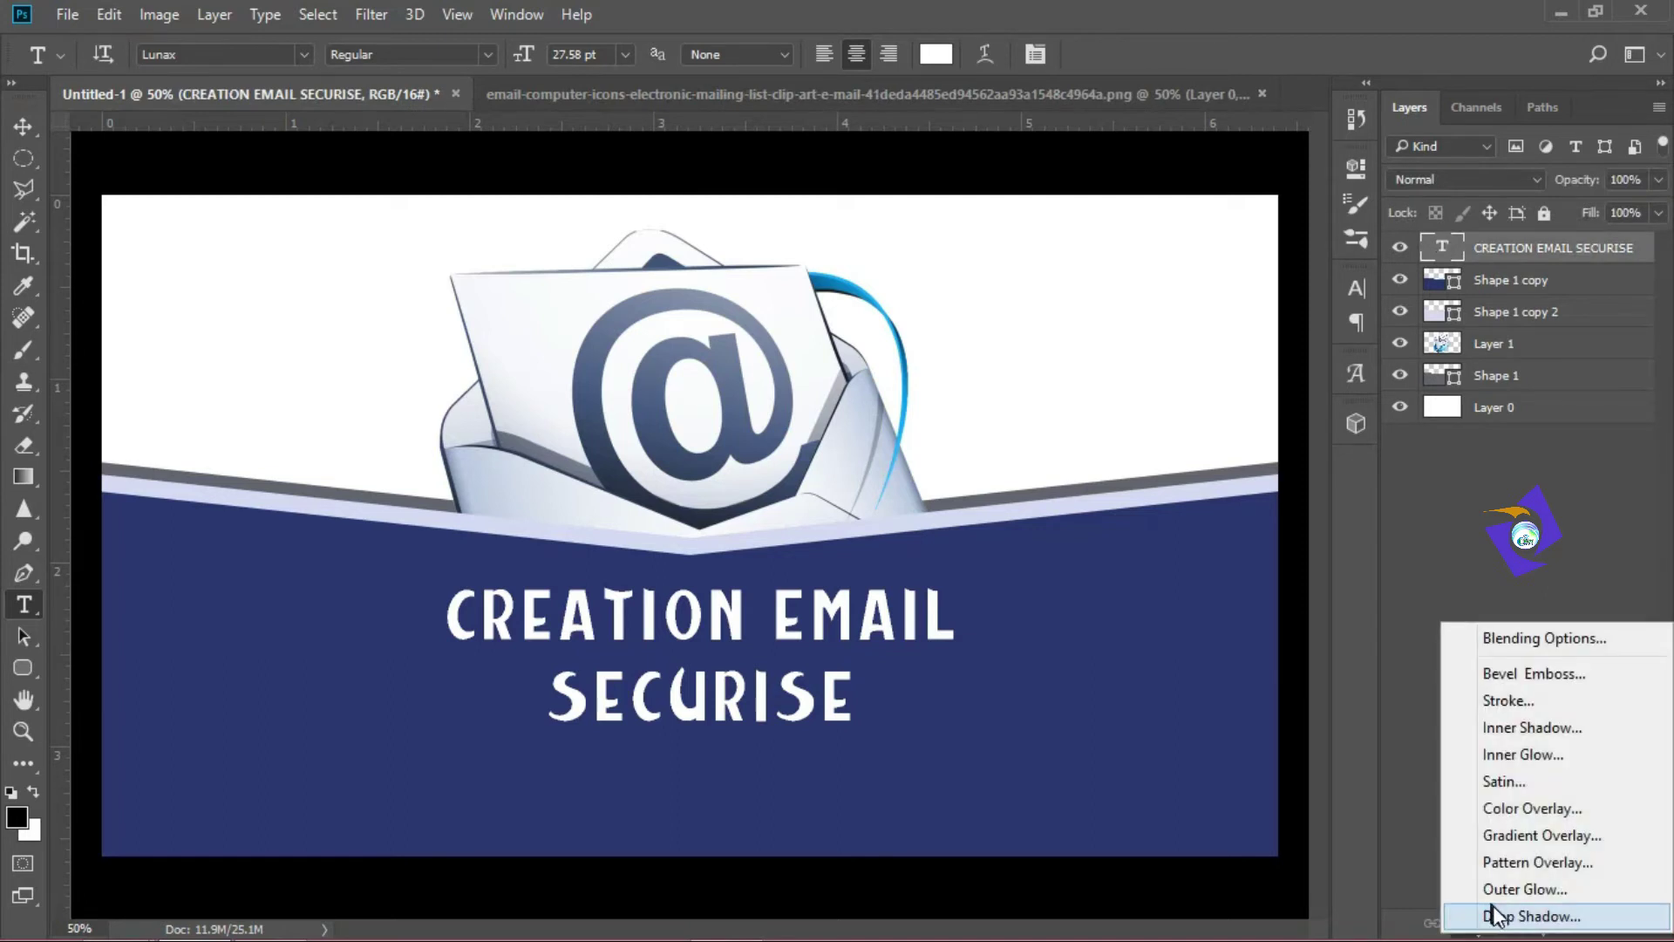
# Step: Apply a Drop Shadow to the title with increased distance and size
pyautogui.click(1500, 914)
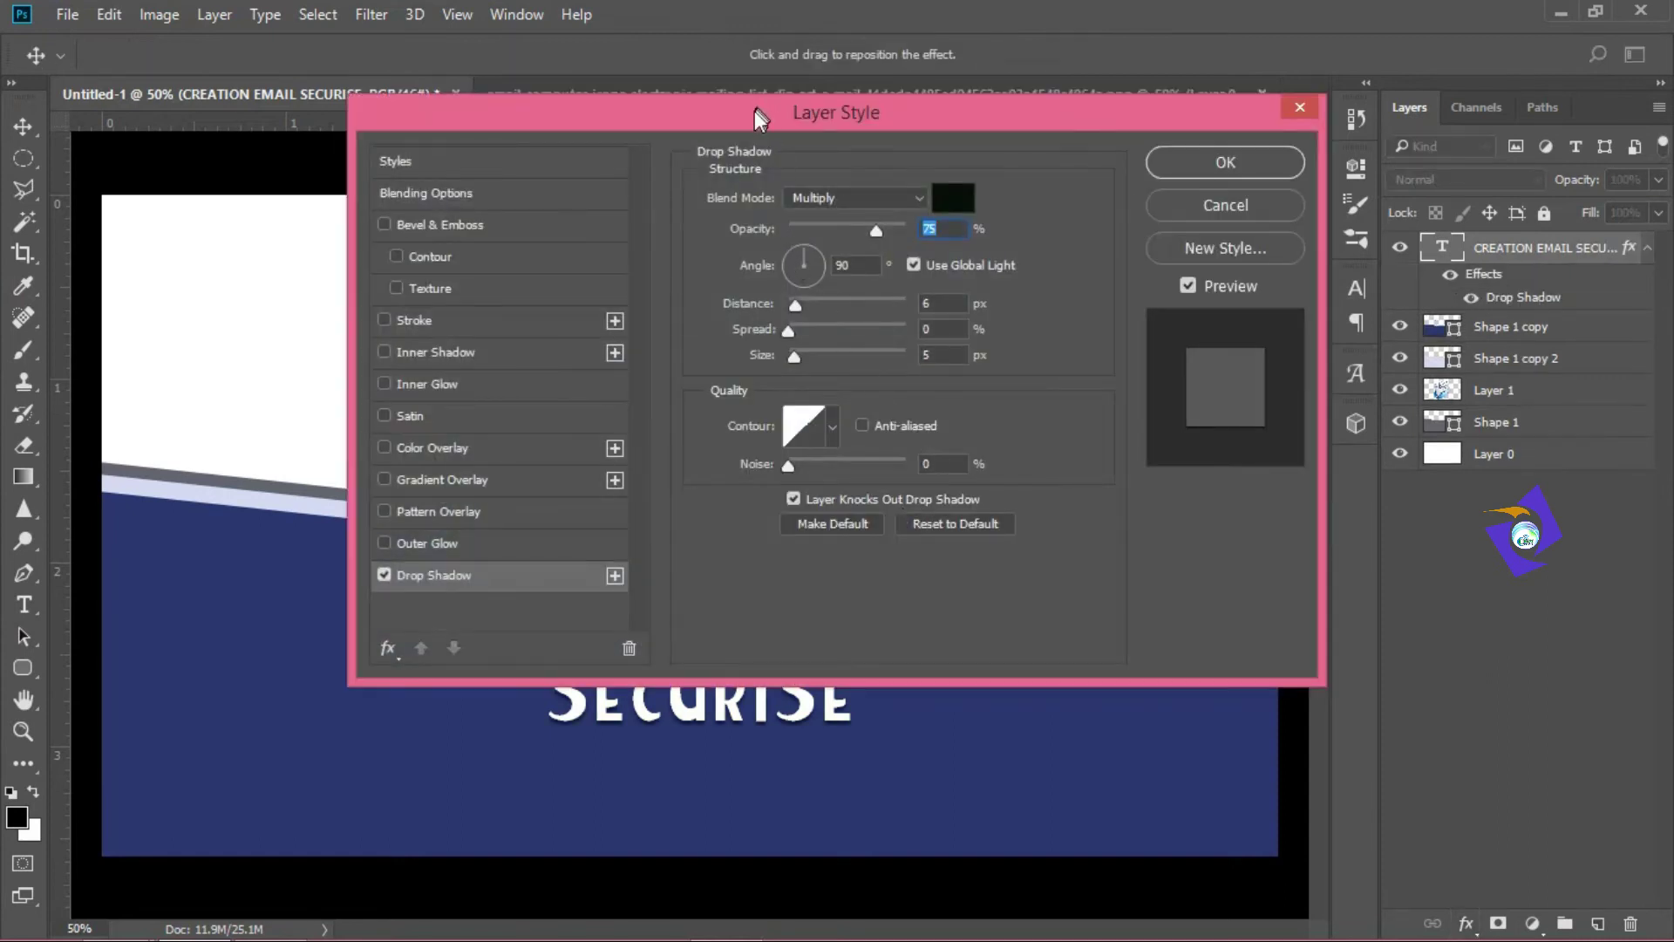
pyautogui.moveTo(755, 112); pyautogui.dragTo(1390, 137)
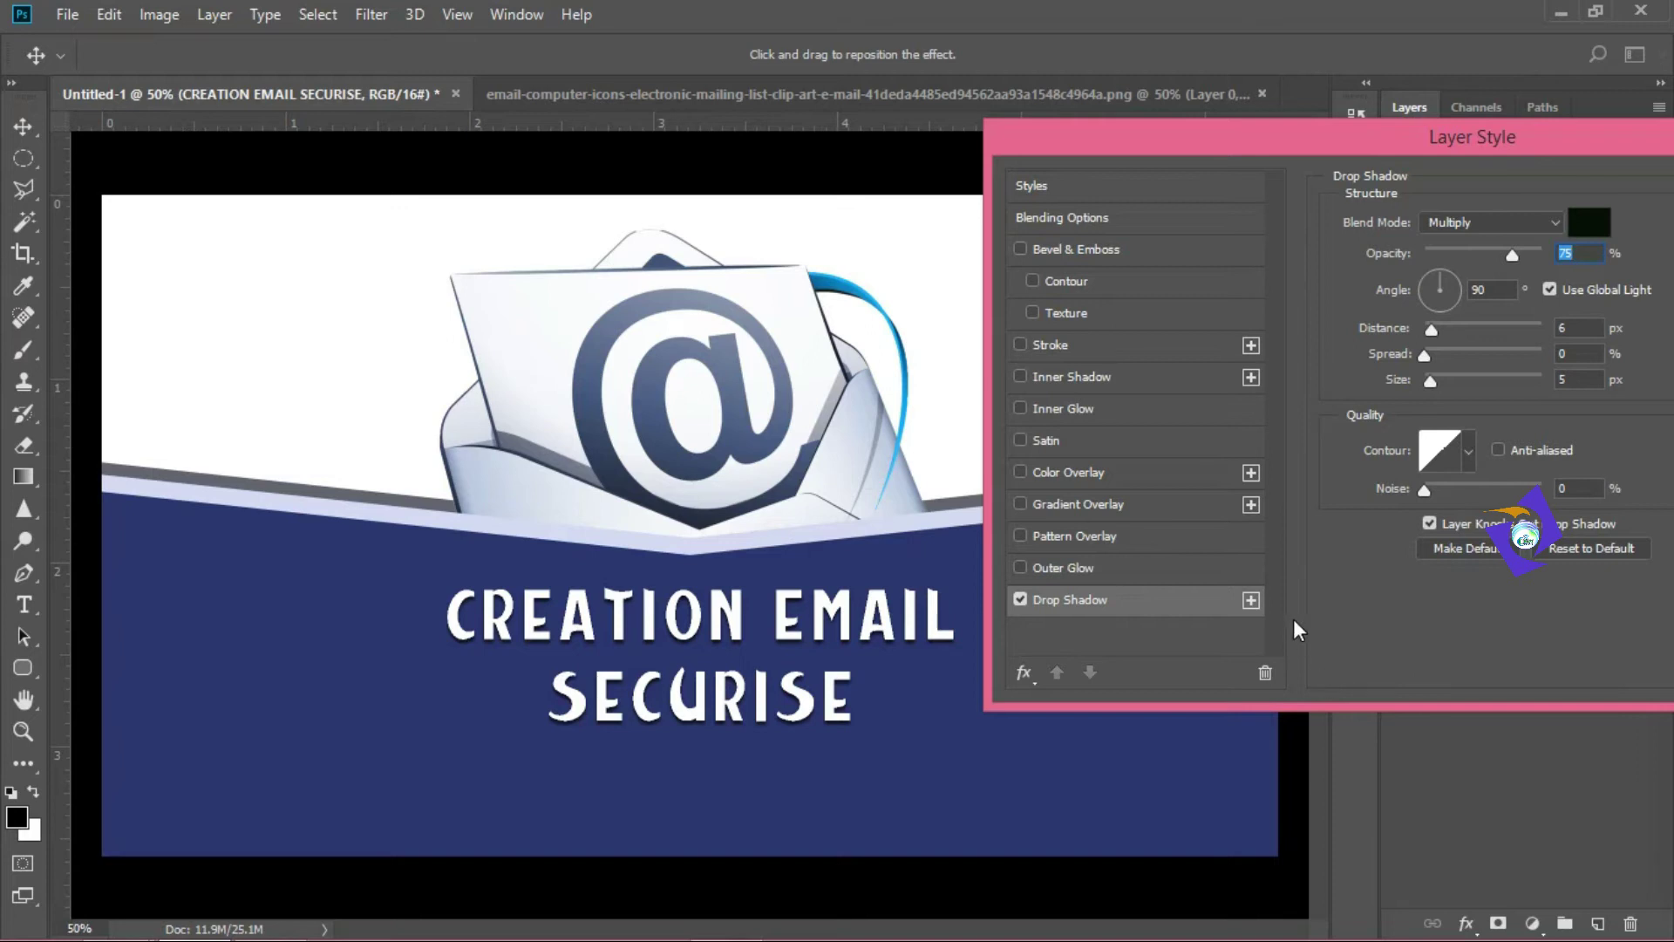
pyautogui.click(1430, 378)
pyautogui.moveTo(1430, 332); pyautogui.dragTo(1436, 332)
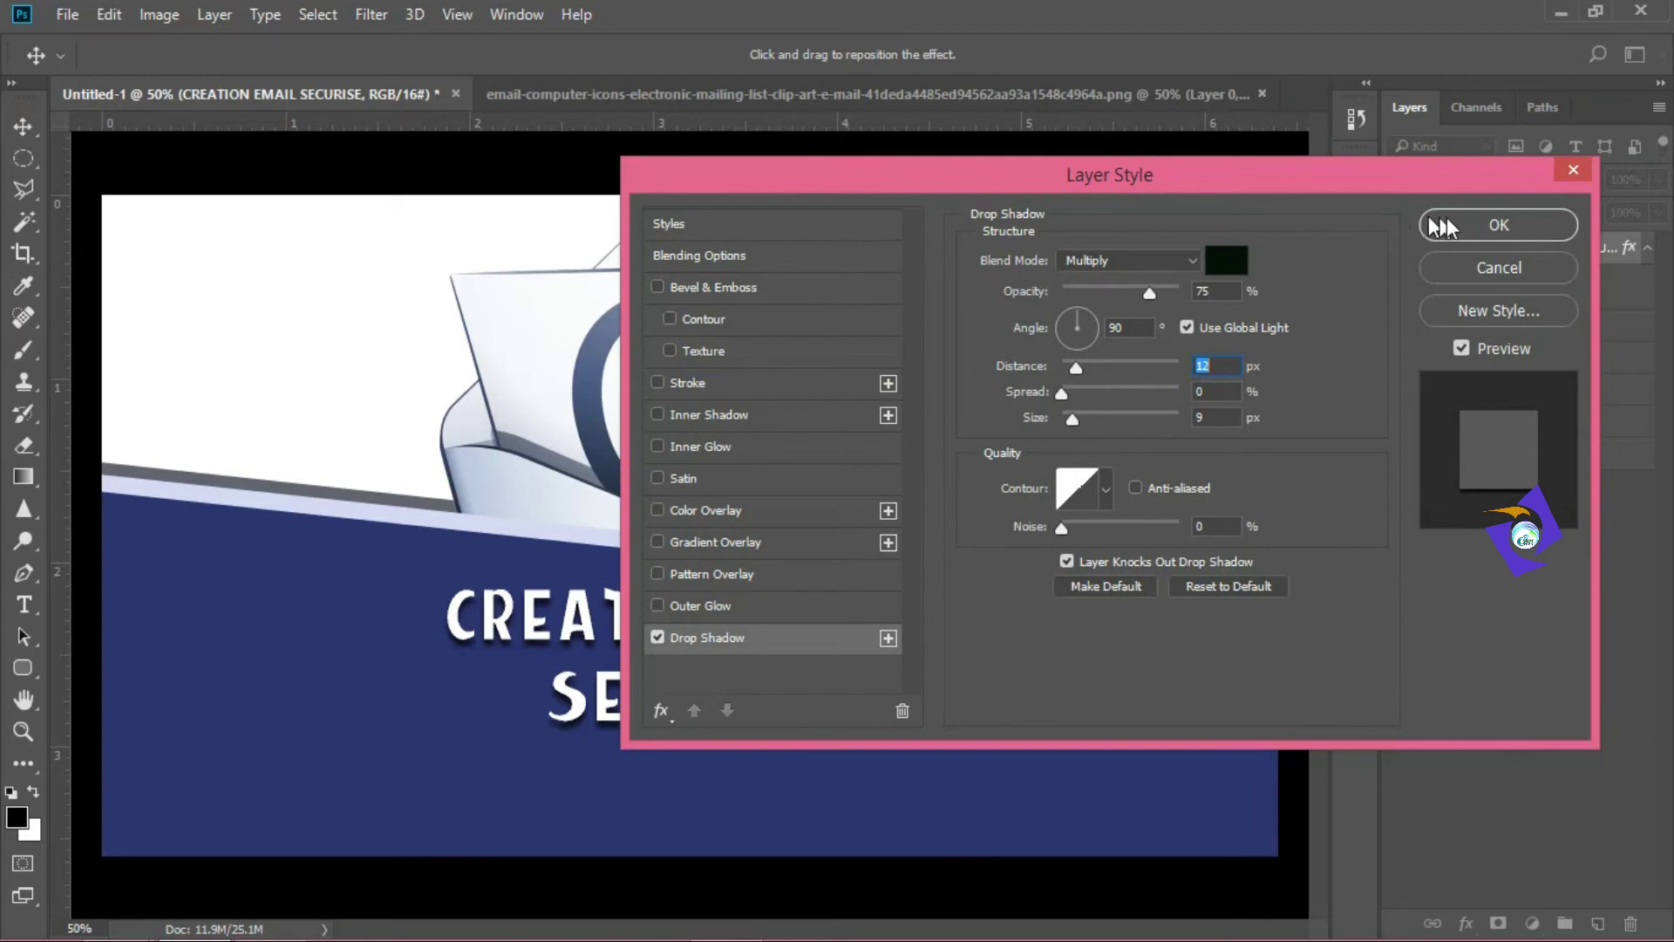
pyautogui.click(1473, 220)
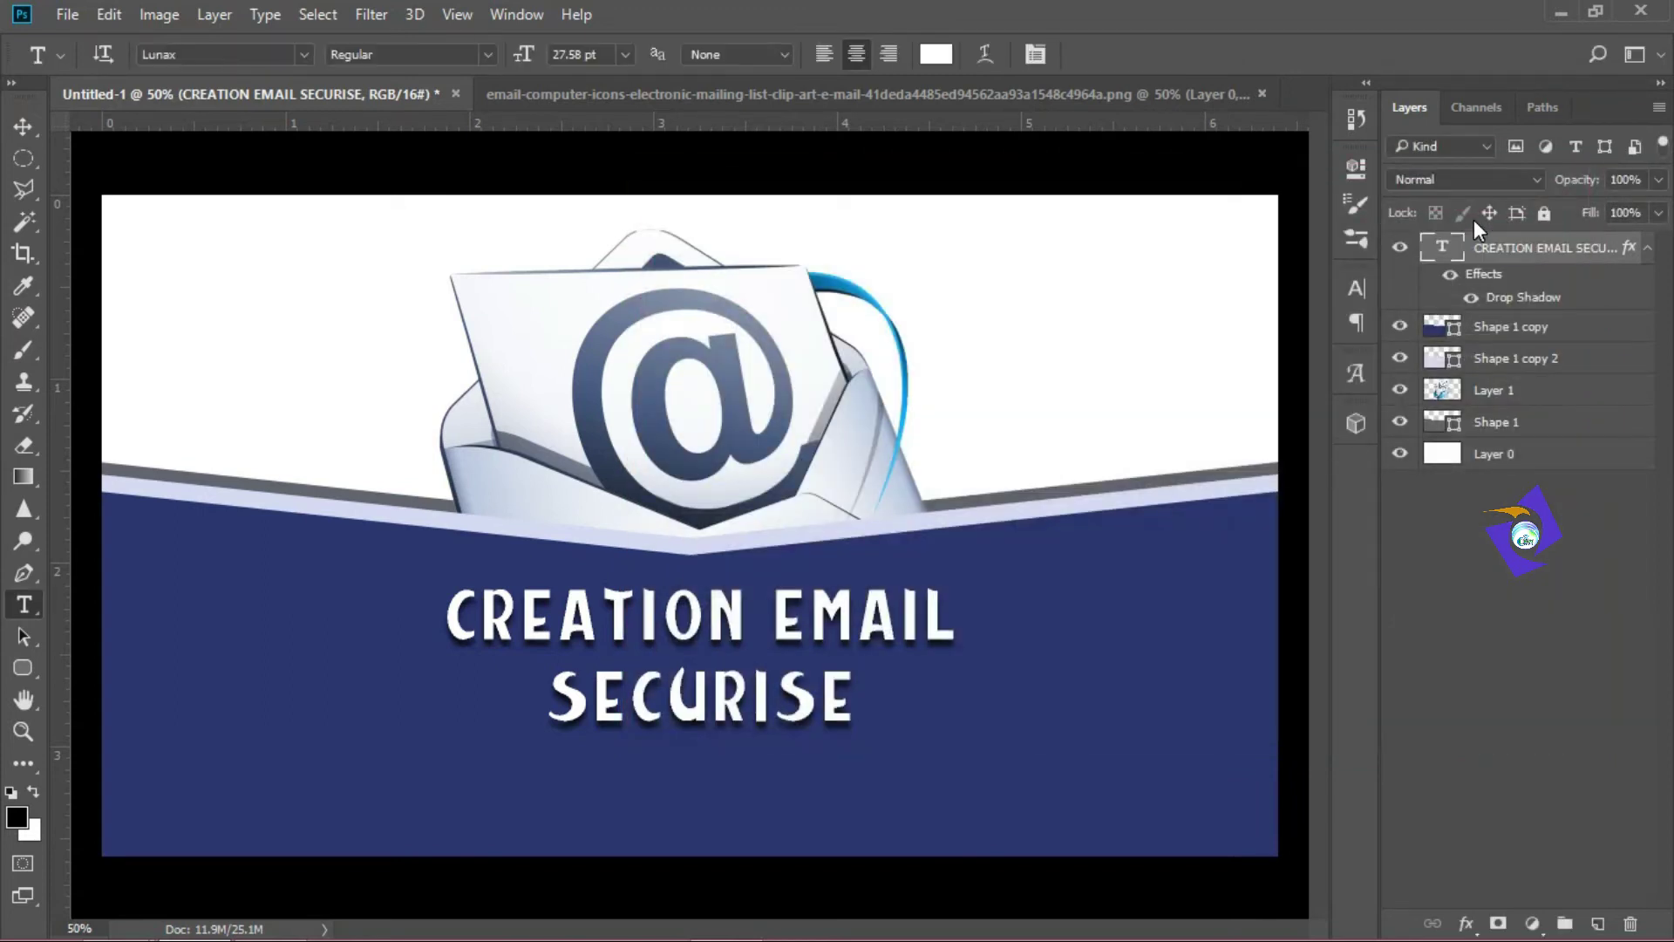
# Step: Close the envelope image document without saving it
pyautogui.hotkey('ctrl', 'o')
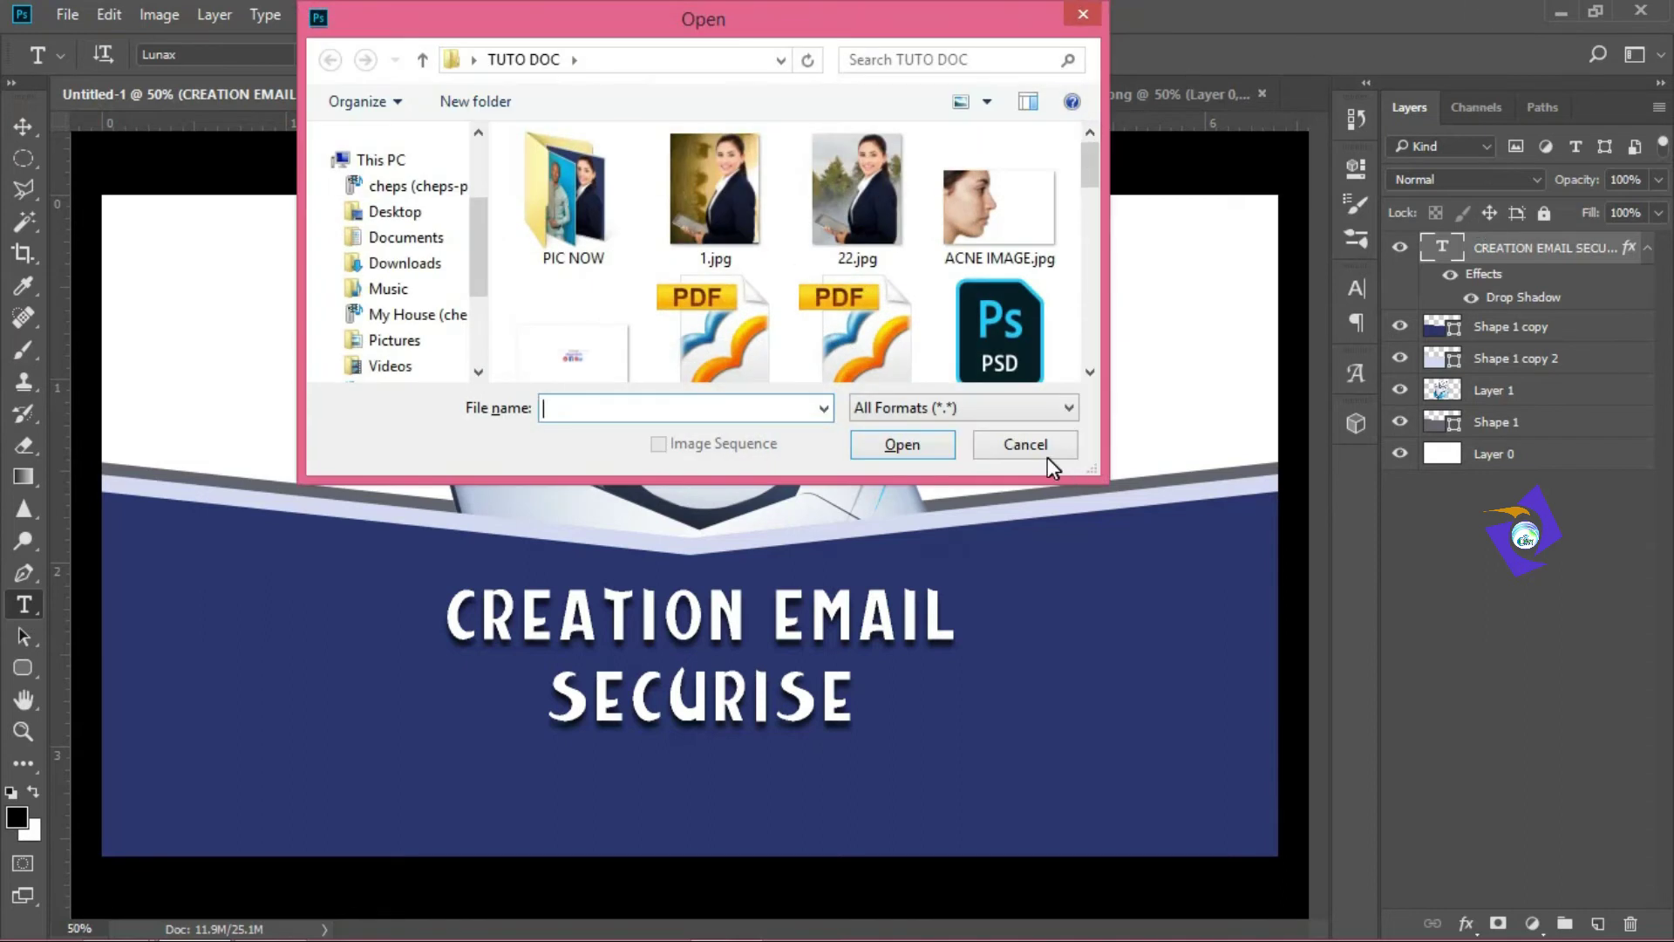
pyautogui.click(1042, 451)
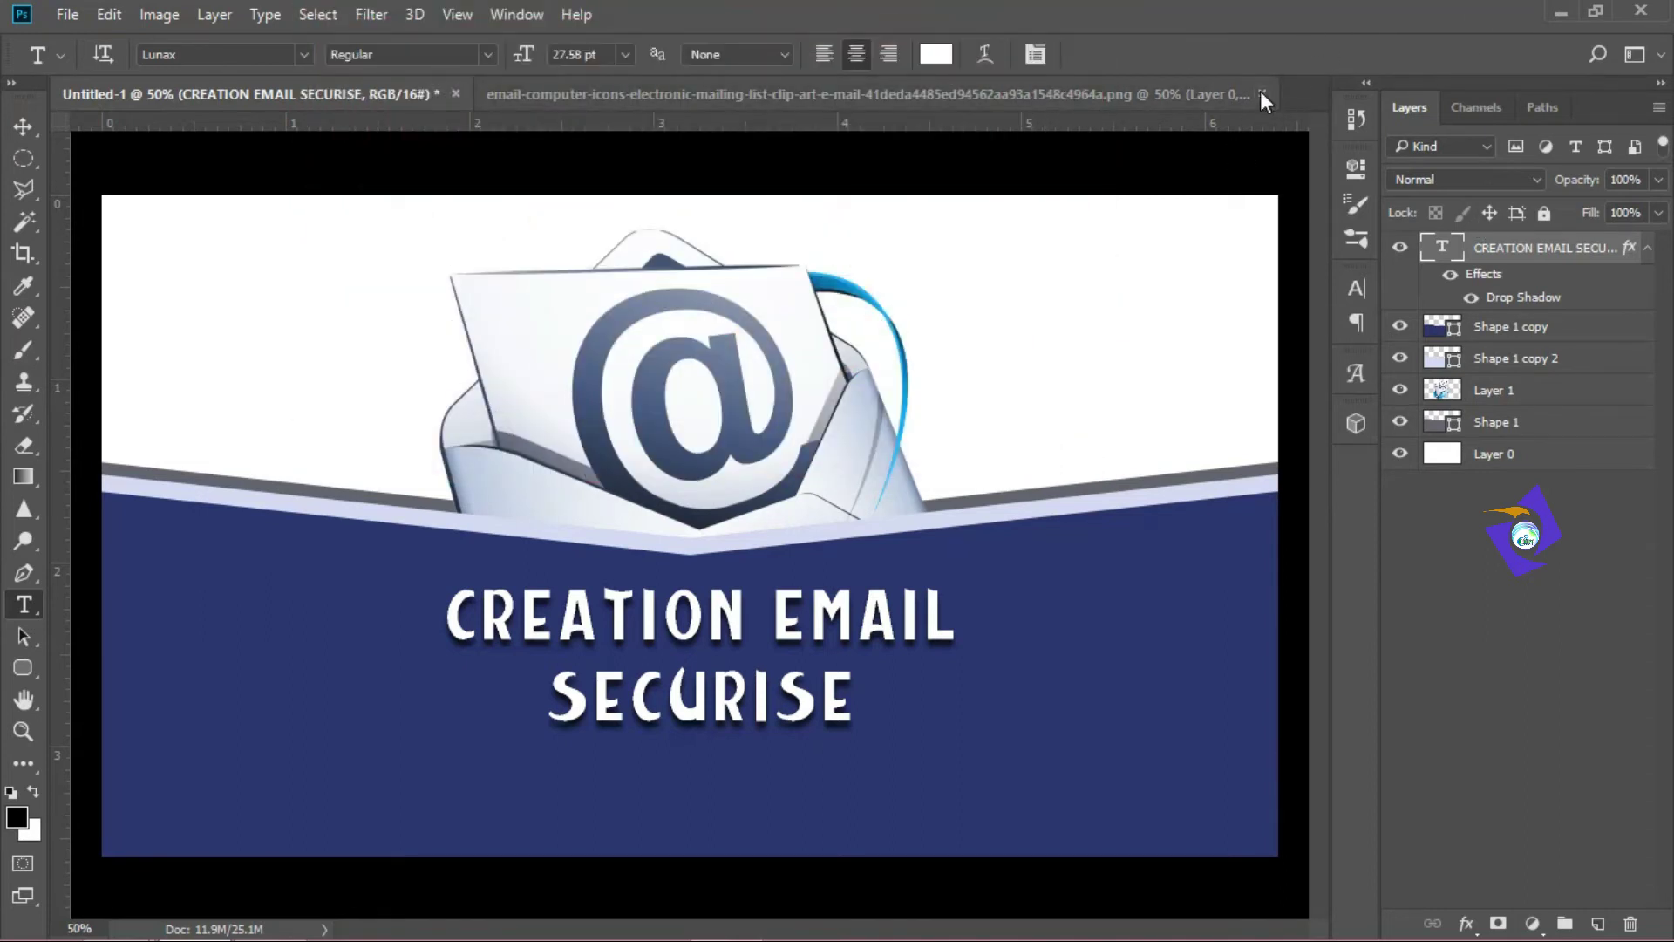
pyautogui.click(1259, 92)
pyautogui.click(842, 381)
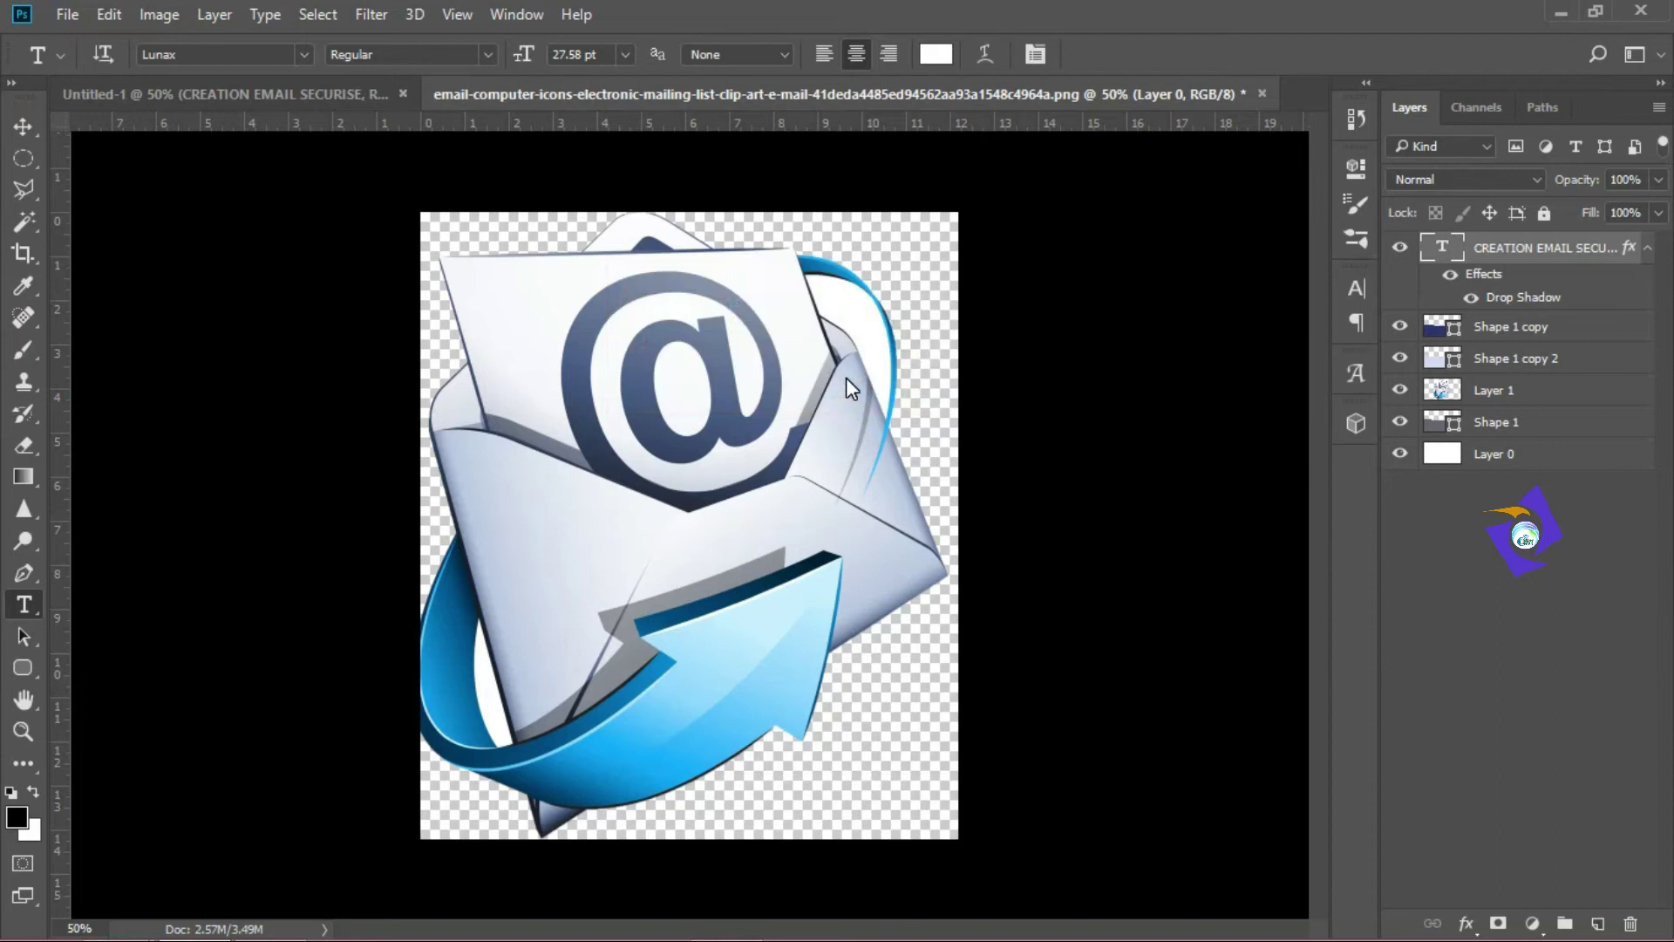
# Step: Open LOGO OFFICIAL CHEPSTECH PNG.png from Desktop > Adobe CS5 > CHEPSTECH
pyautogui.hotkey('ctrl', 'o')
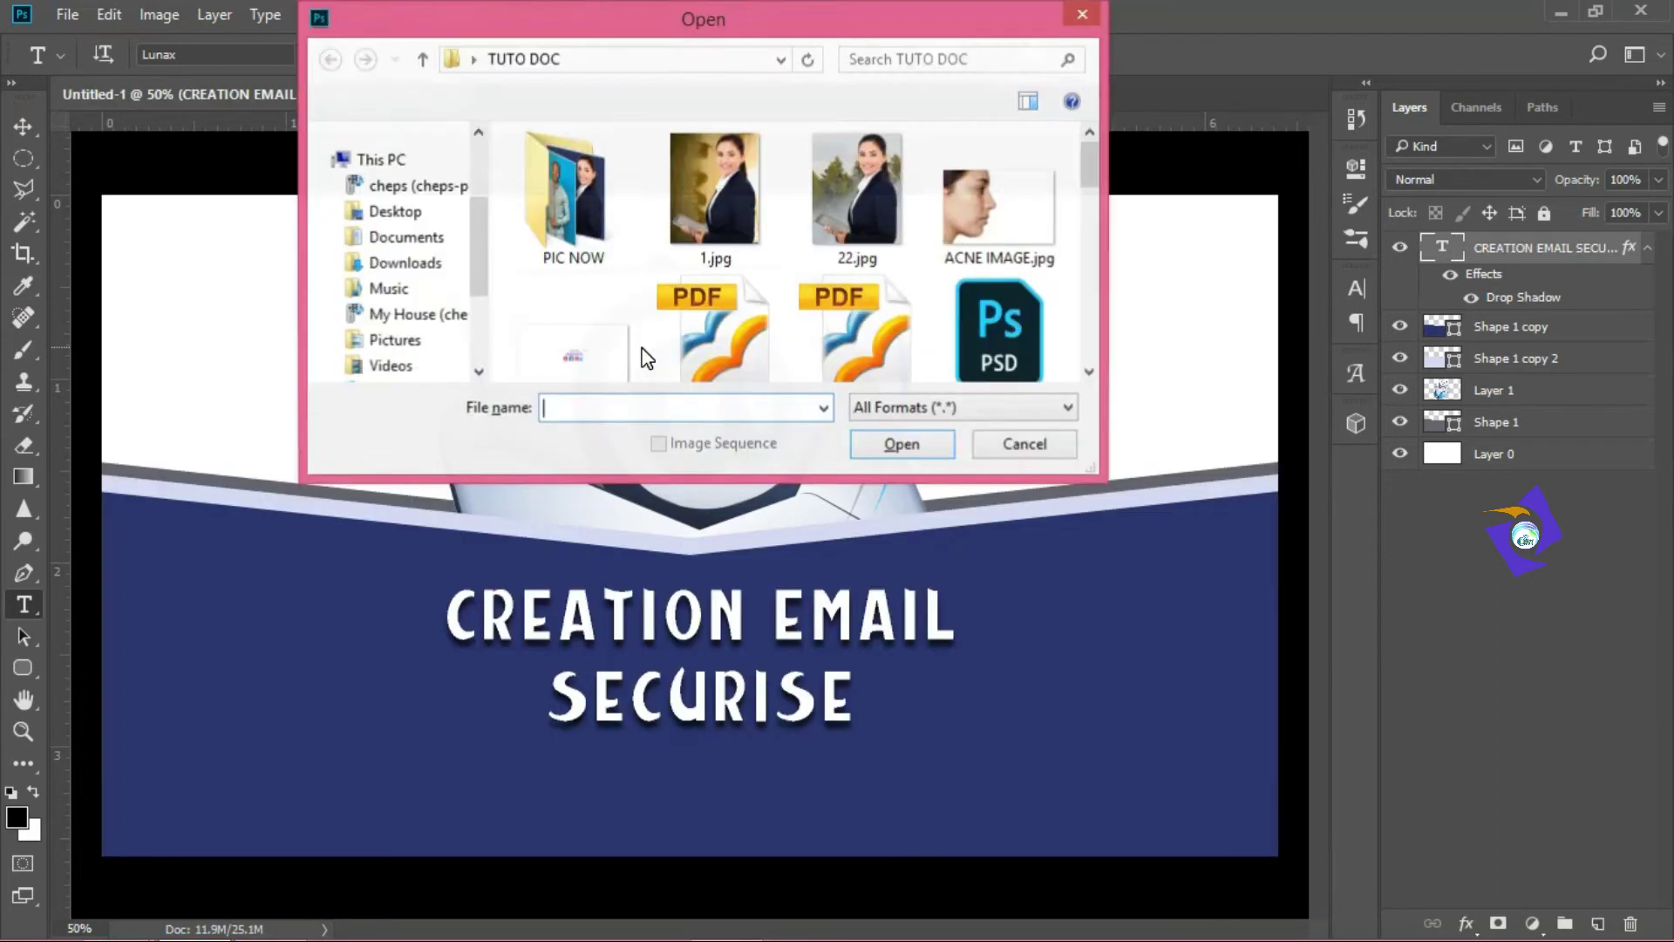
pyautogui.click(412, 218)
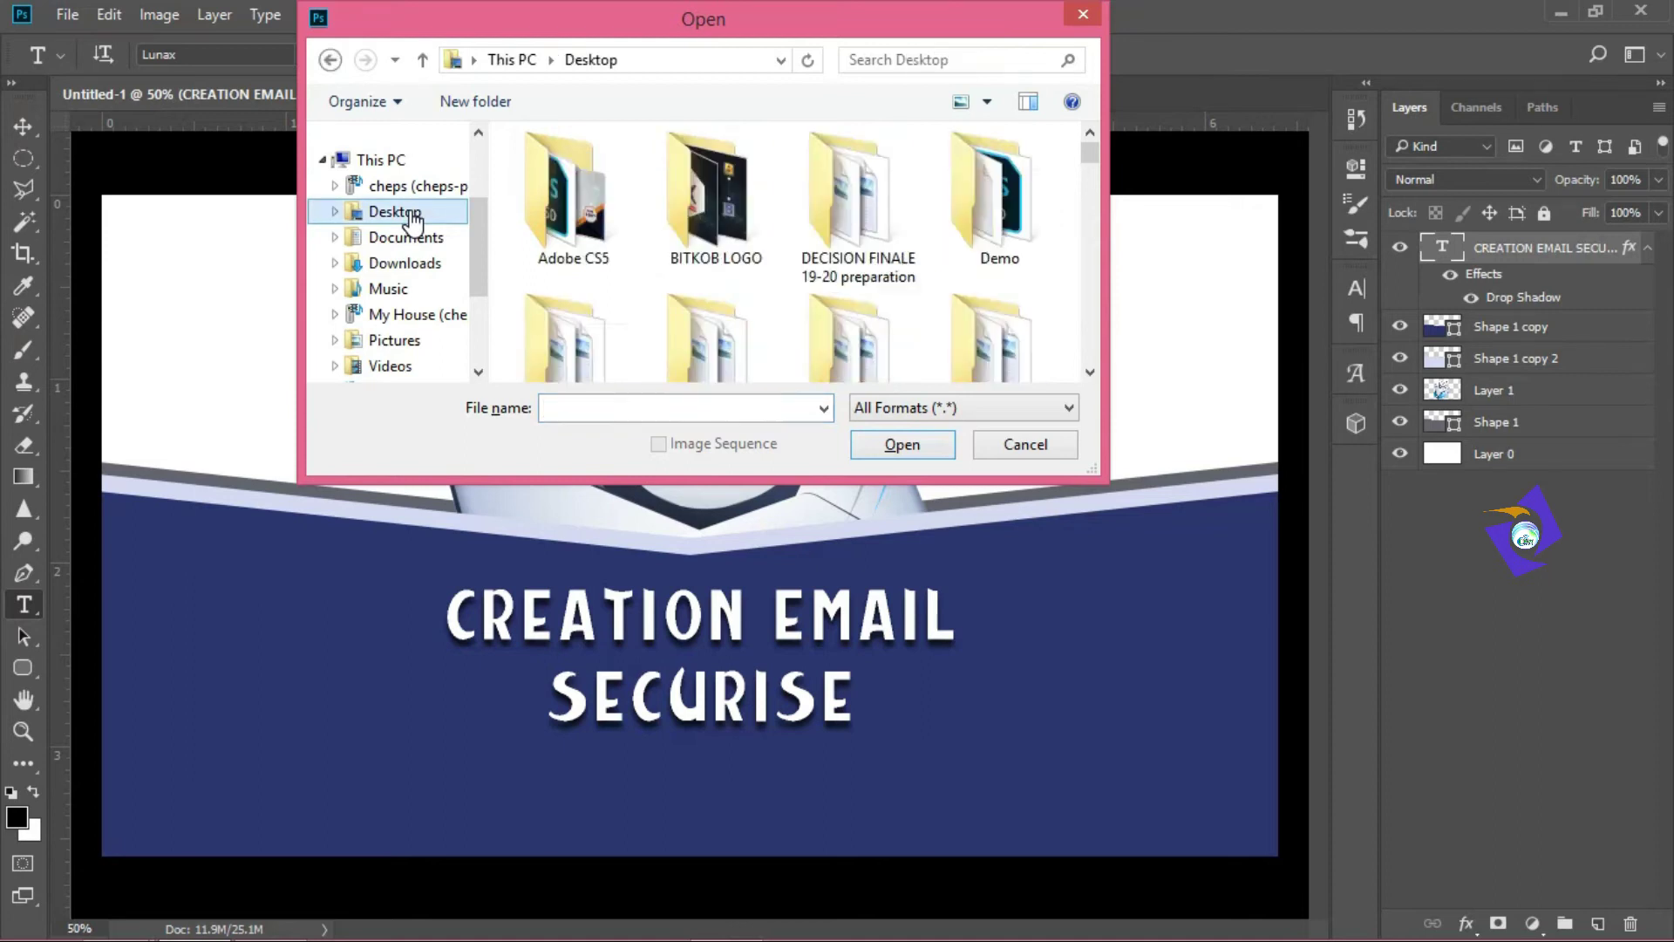
pyautogui.doubleClick(576, 210)
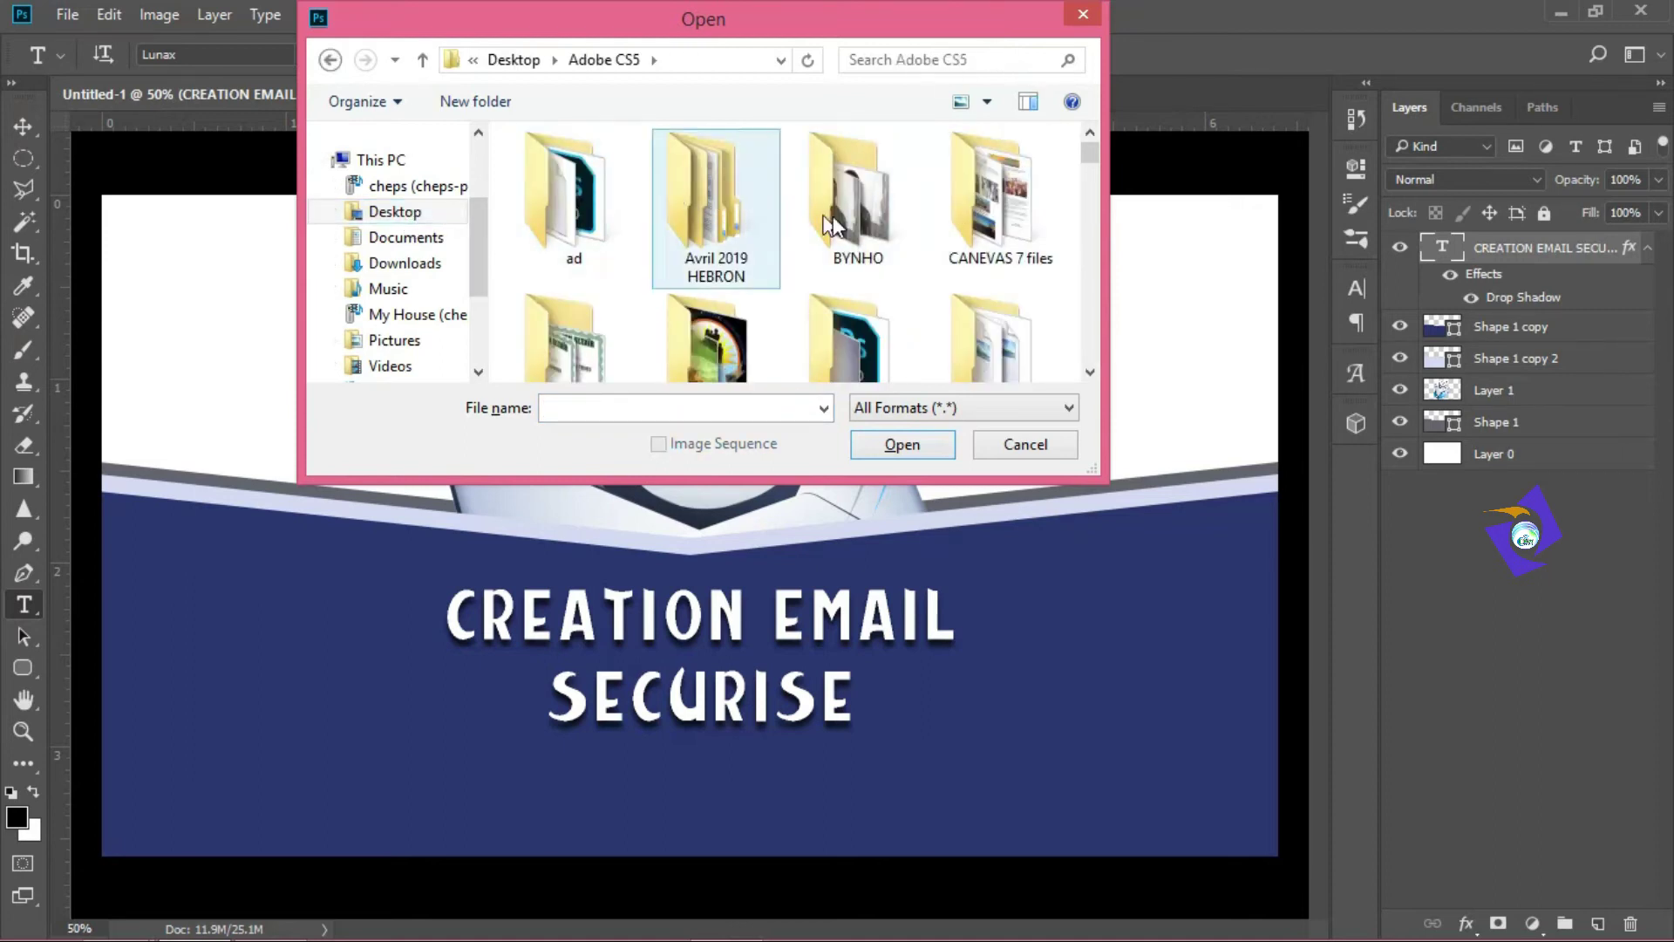
pyautogui.scroll(-1, 858, 332)
pyautogui.doubleClick(858, 314)
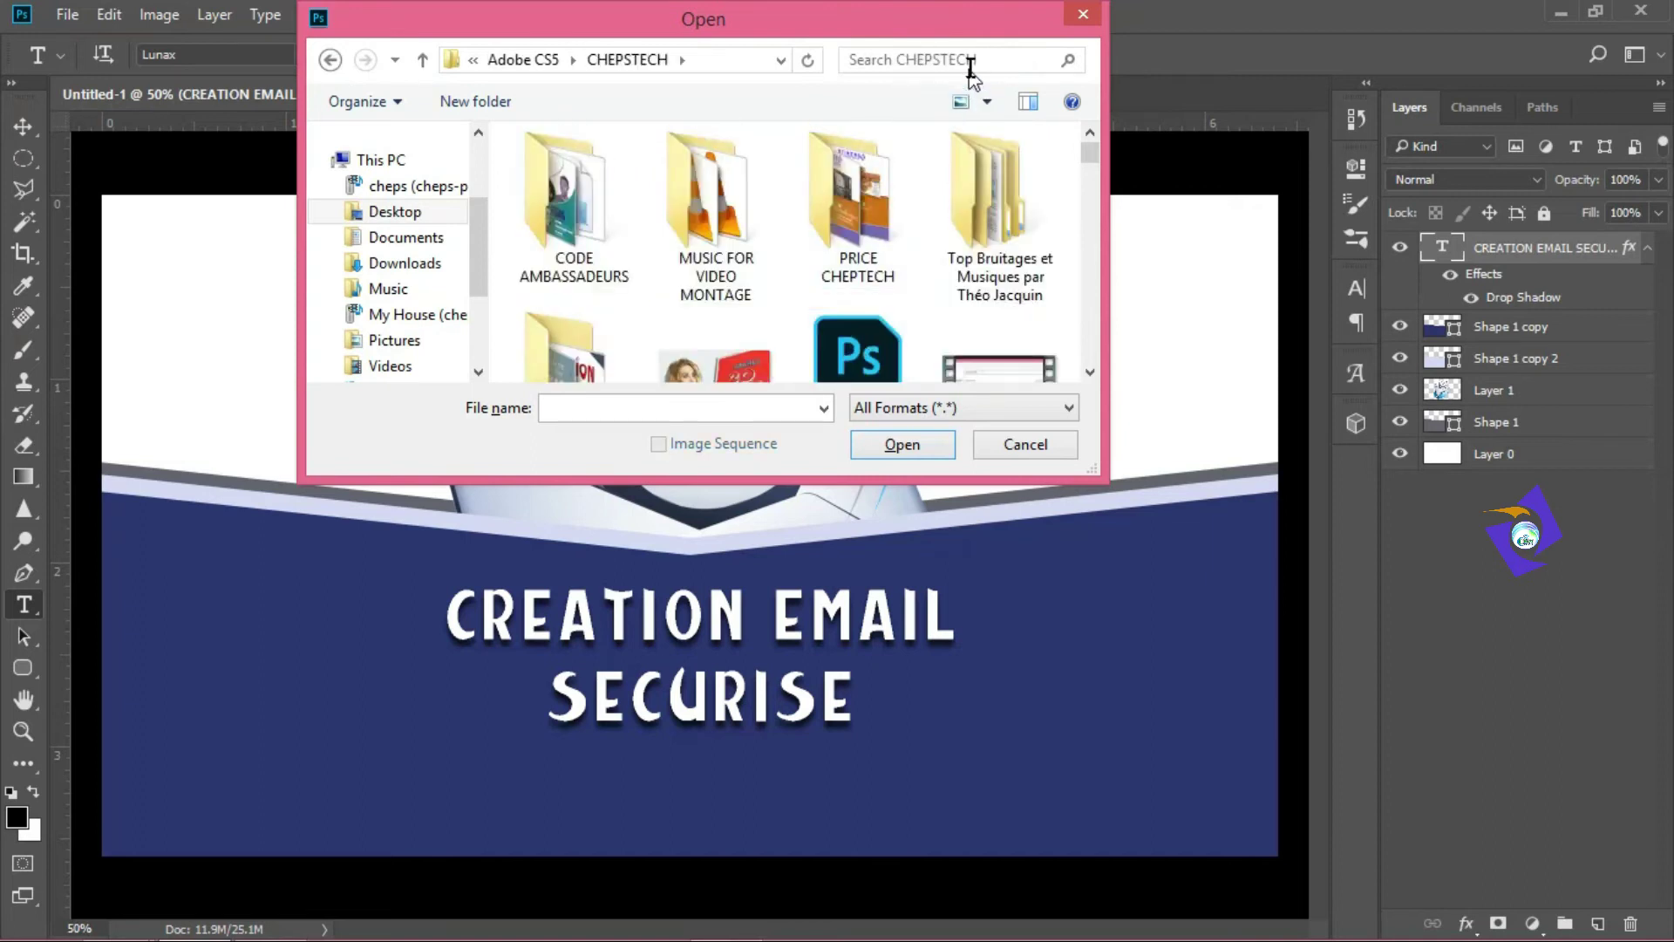
pyautogui.click(966, 60)
pyautogui.write('LOGO')
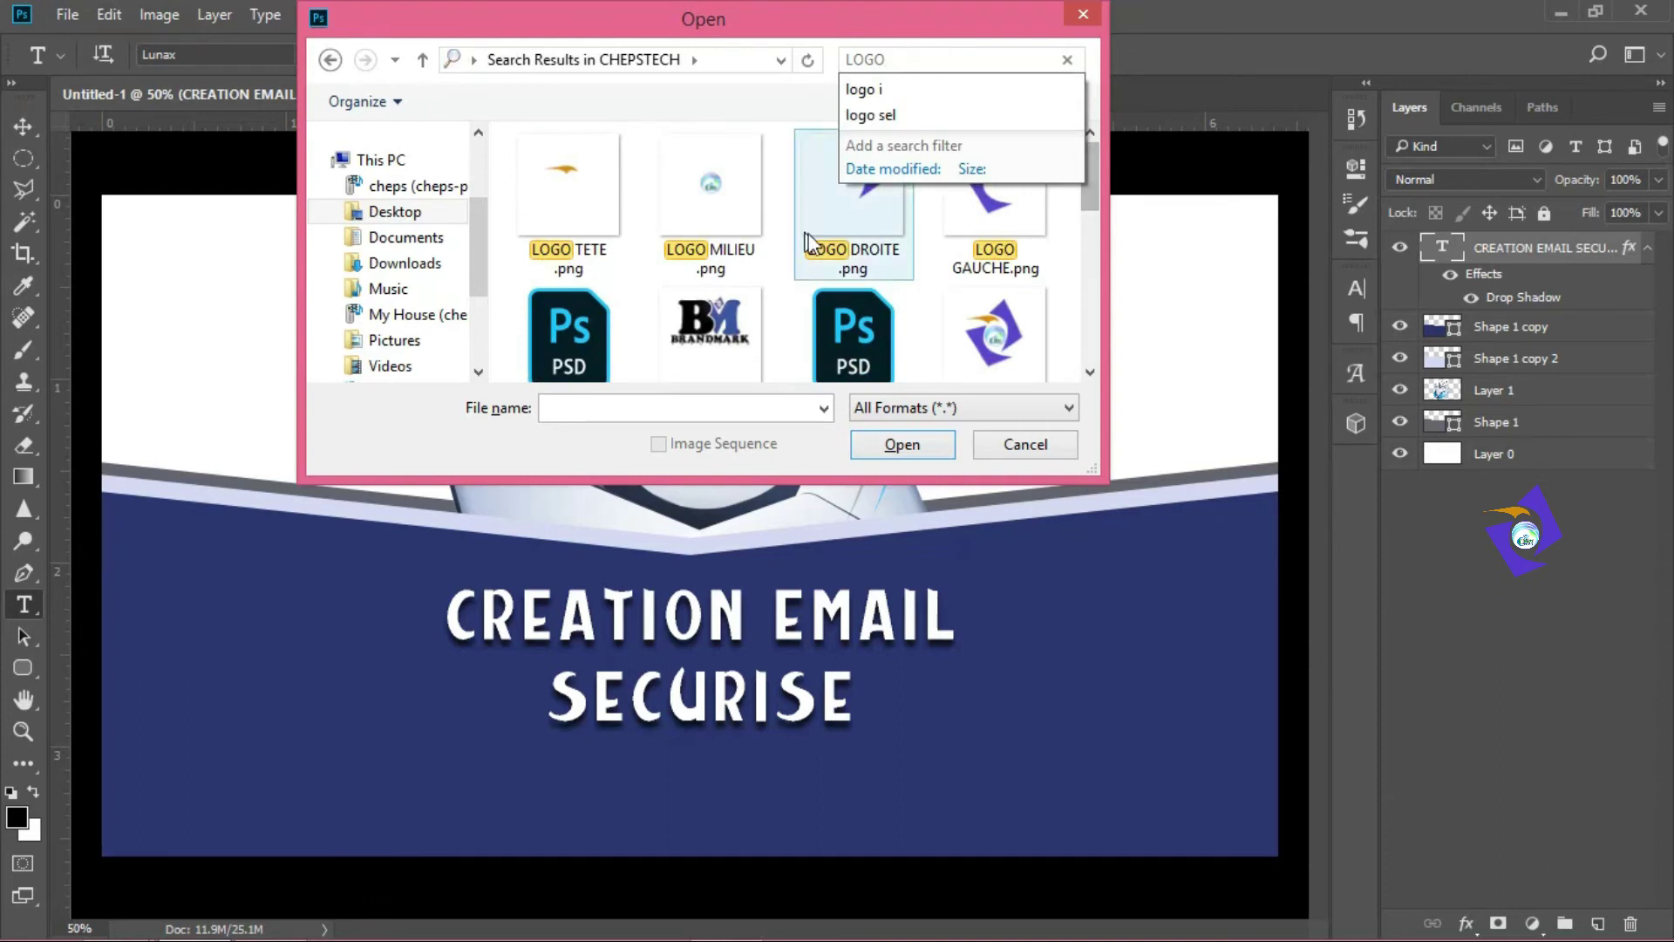
pyautogui.click(988, 362)
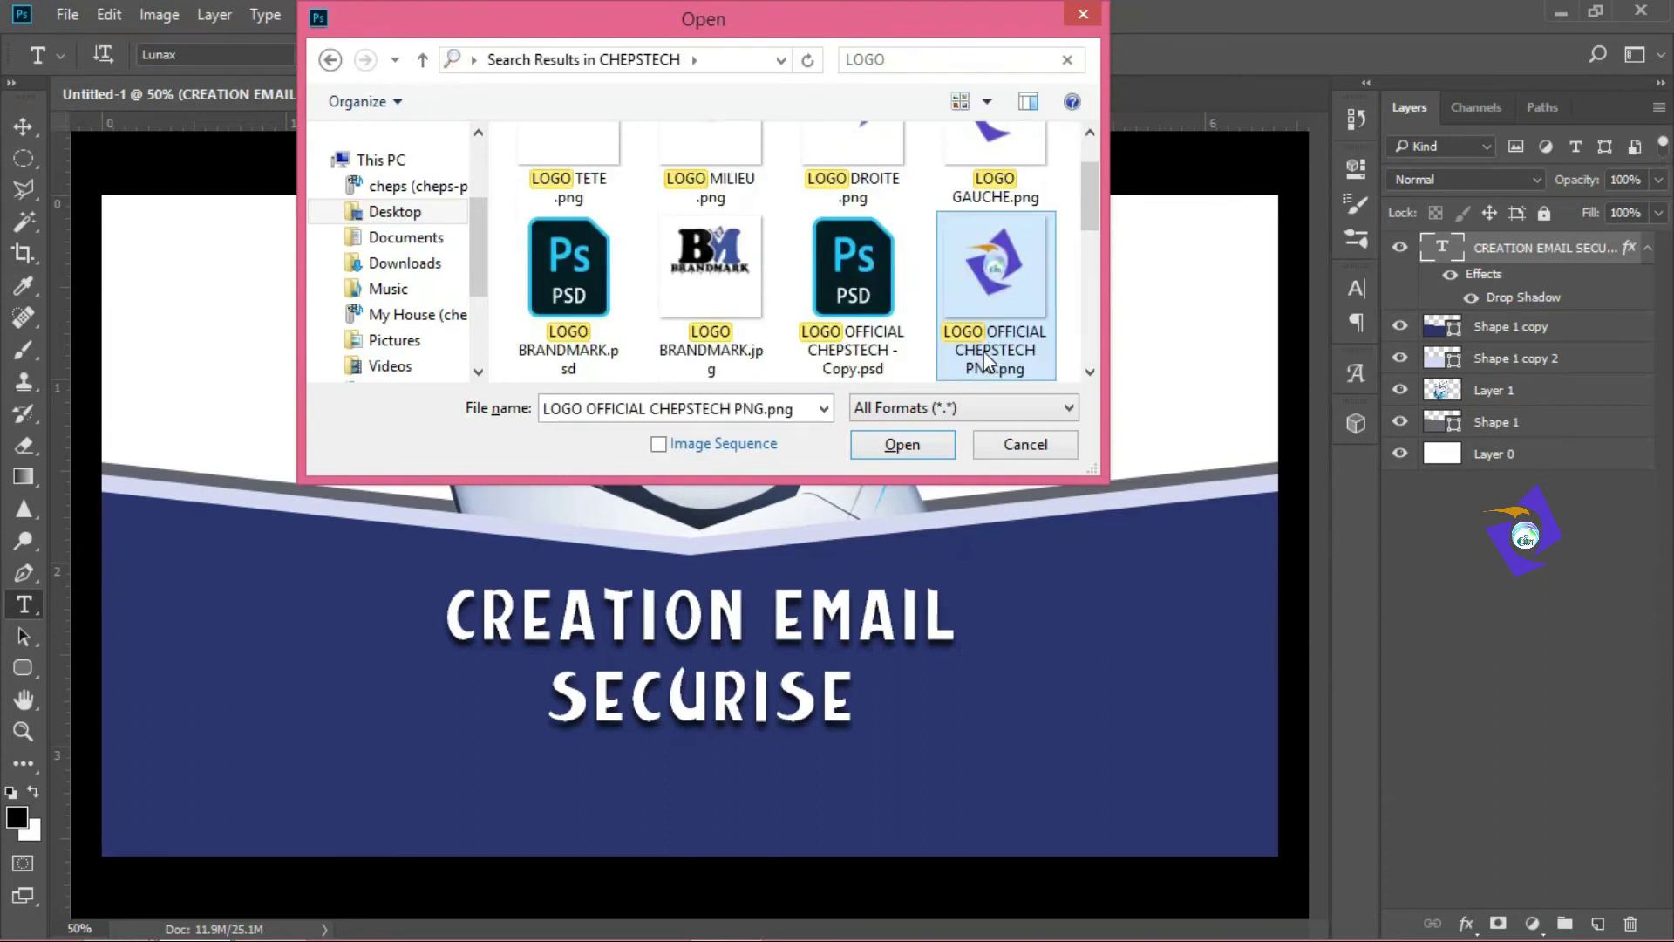
pyautogui.doubleClick(999, 294)
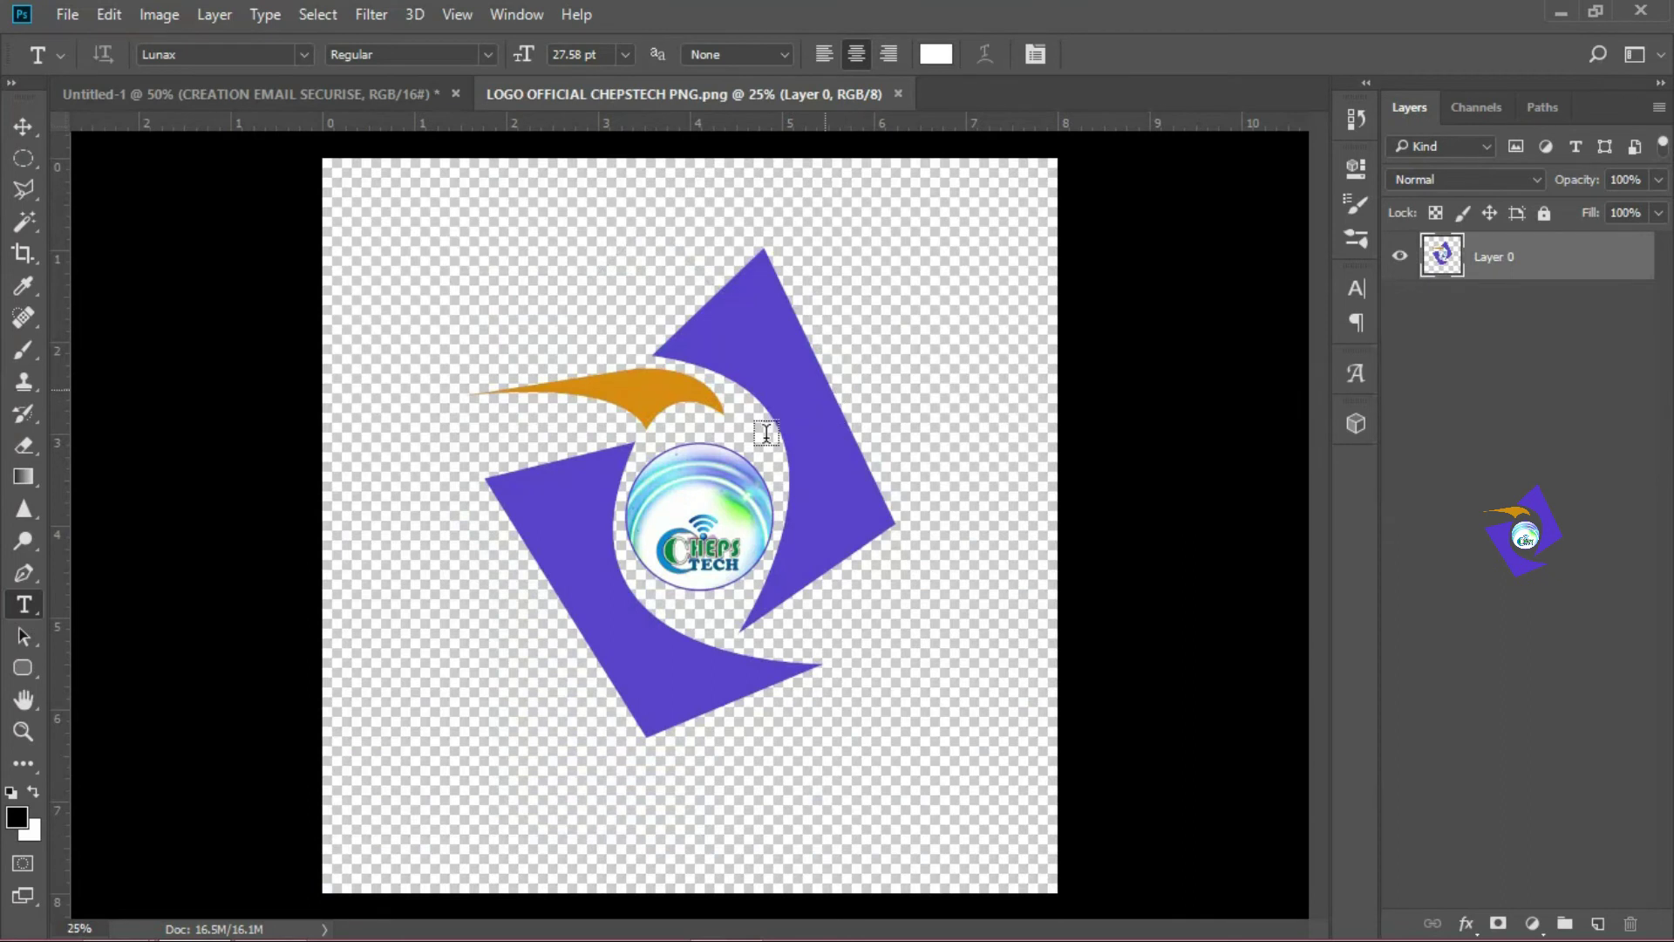
# Step: Move the CHEPSTECH logo into the banner, shrink it and centre it below SECURISE
pyautogui.press('v')
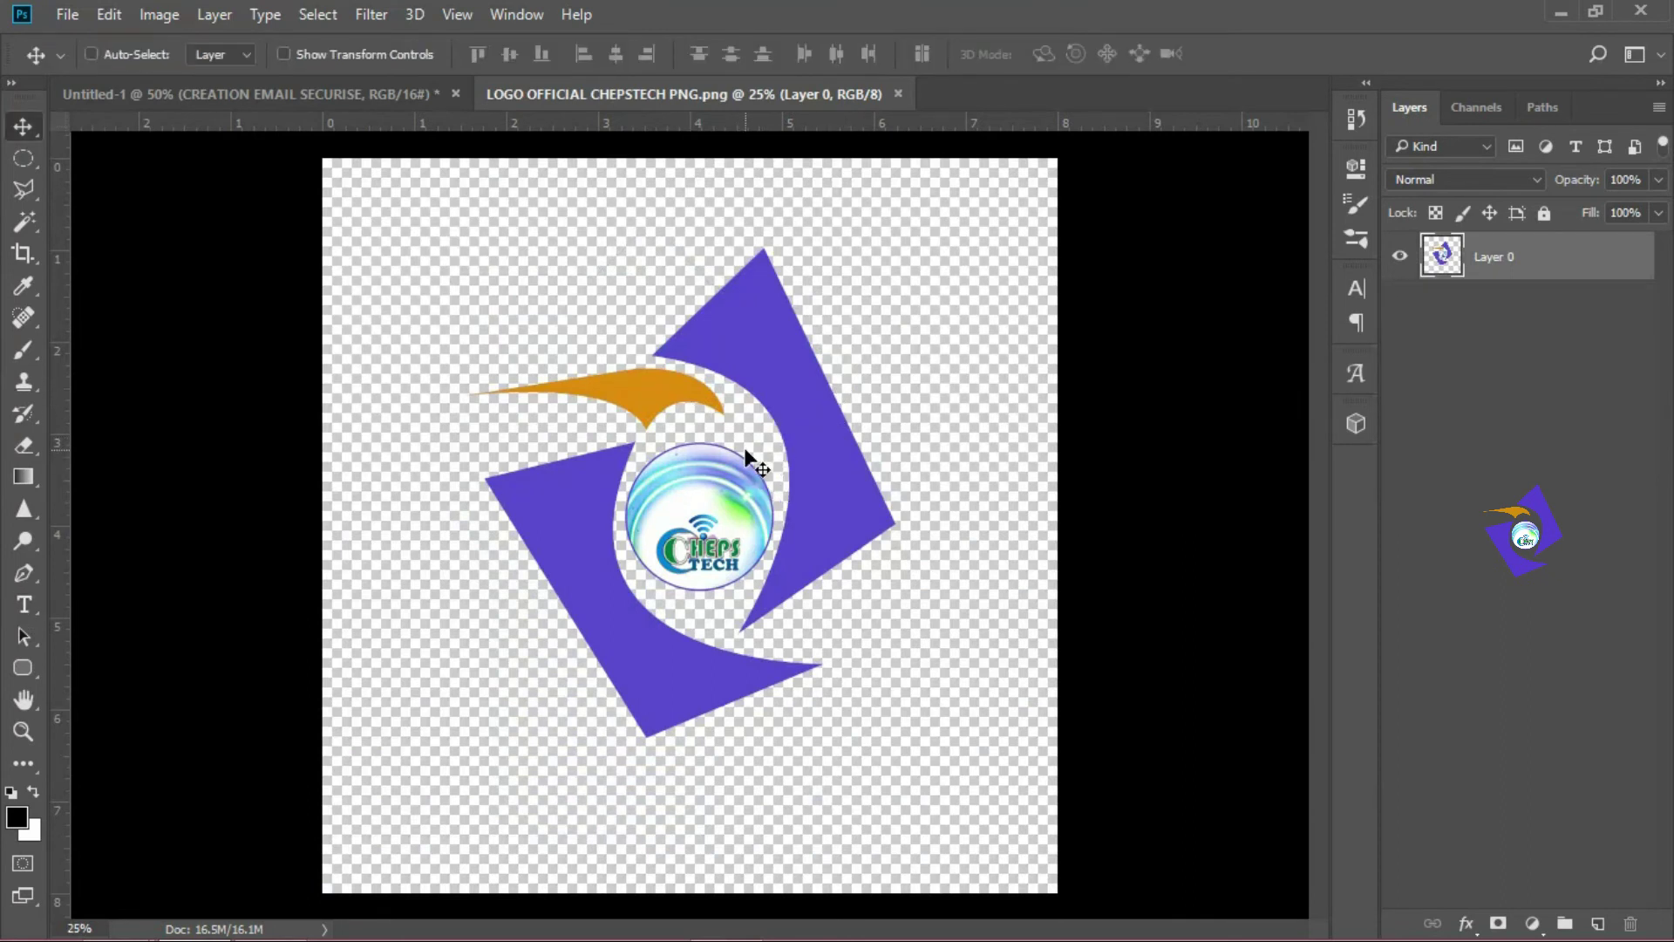
pyautogui.moveTo(745, 449)
pyautogui.mouseDown()
pyautogui.moveTo(363, 92)
pyautogui.moveTo(565, 453)
pyautogui.mouseUp()
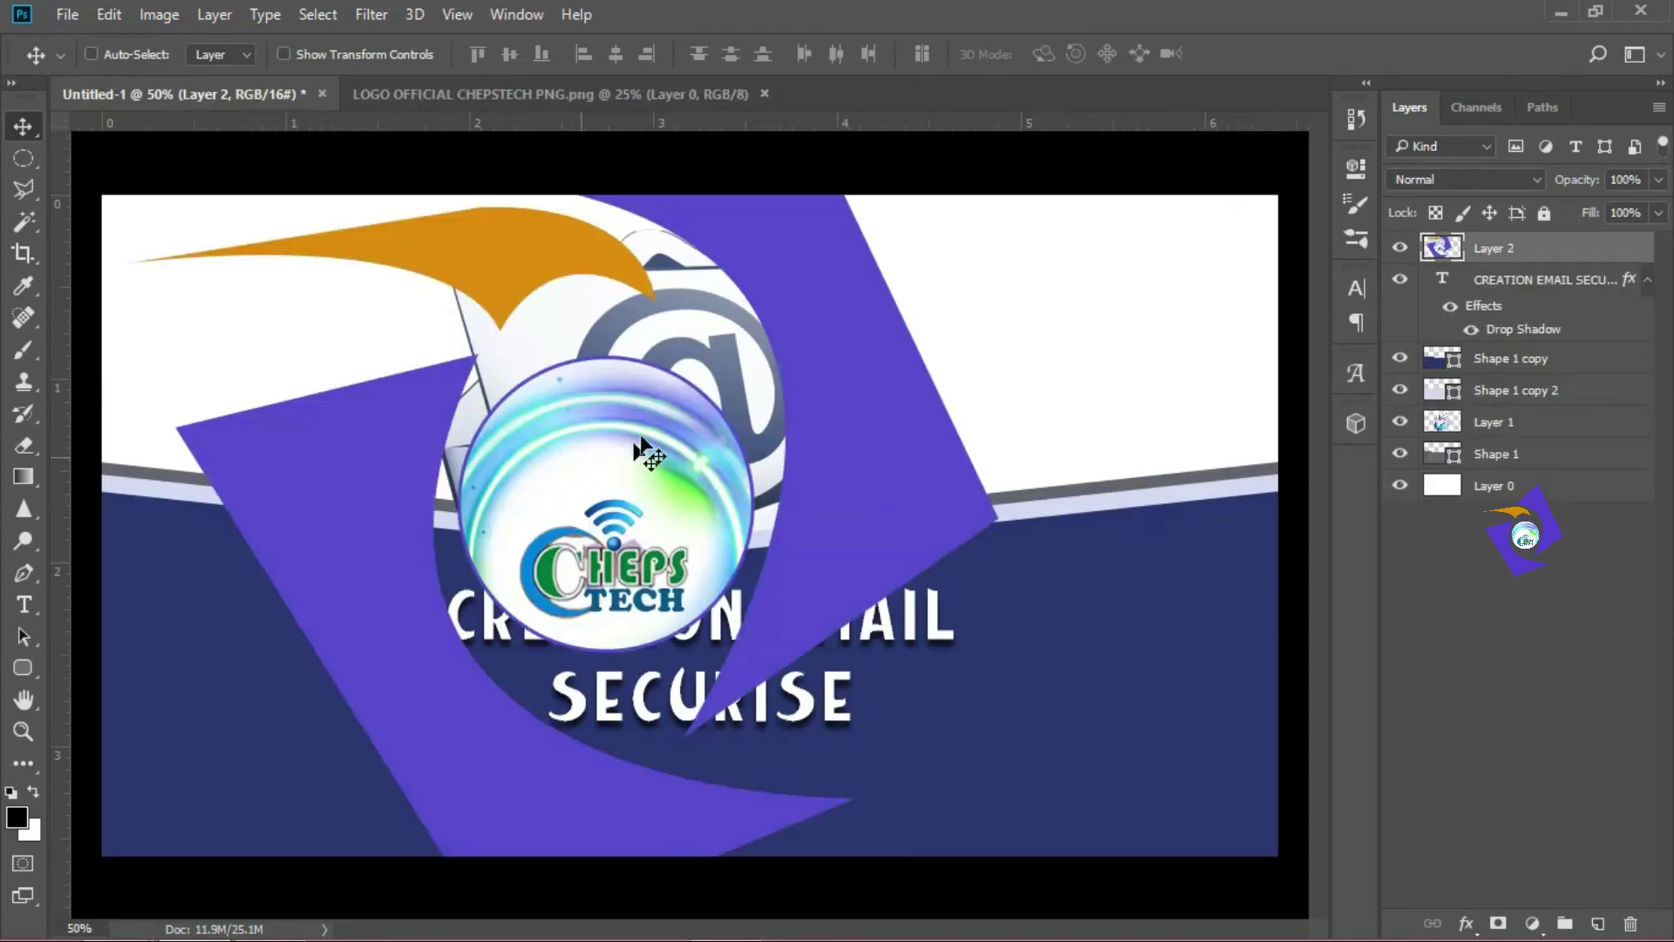
pyautogui.moveTo(667, 408); pyautogui.dragTo(641, 571)
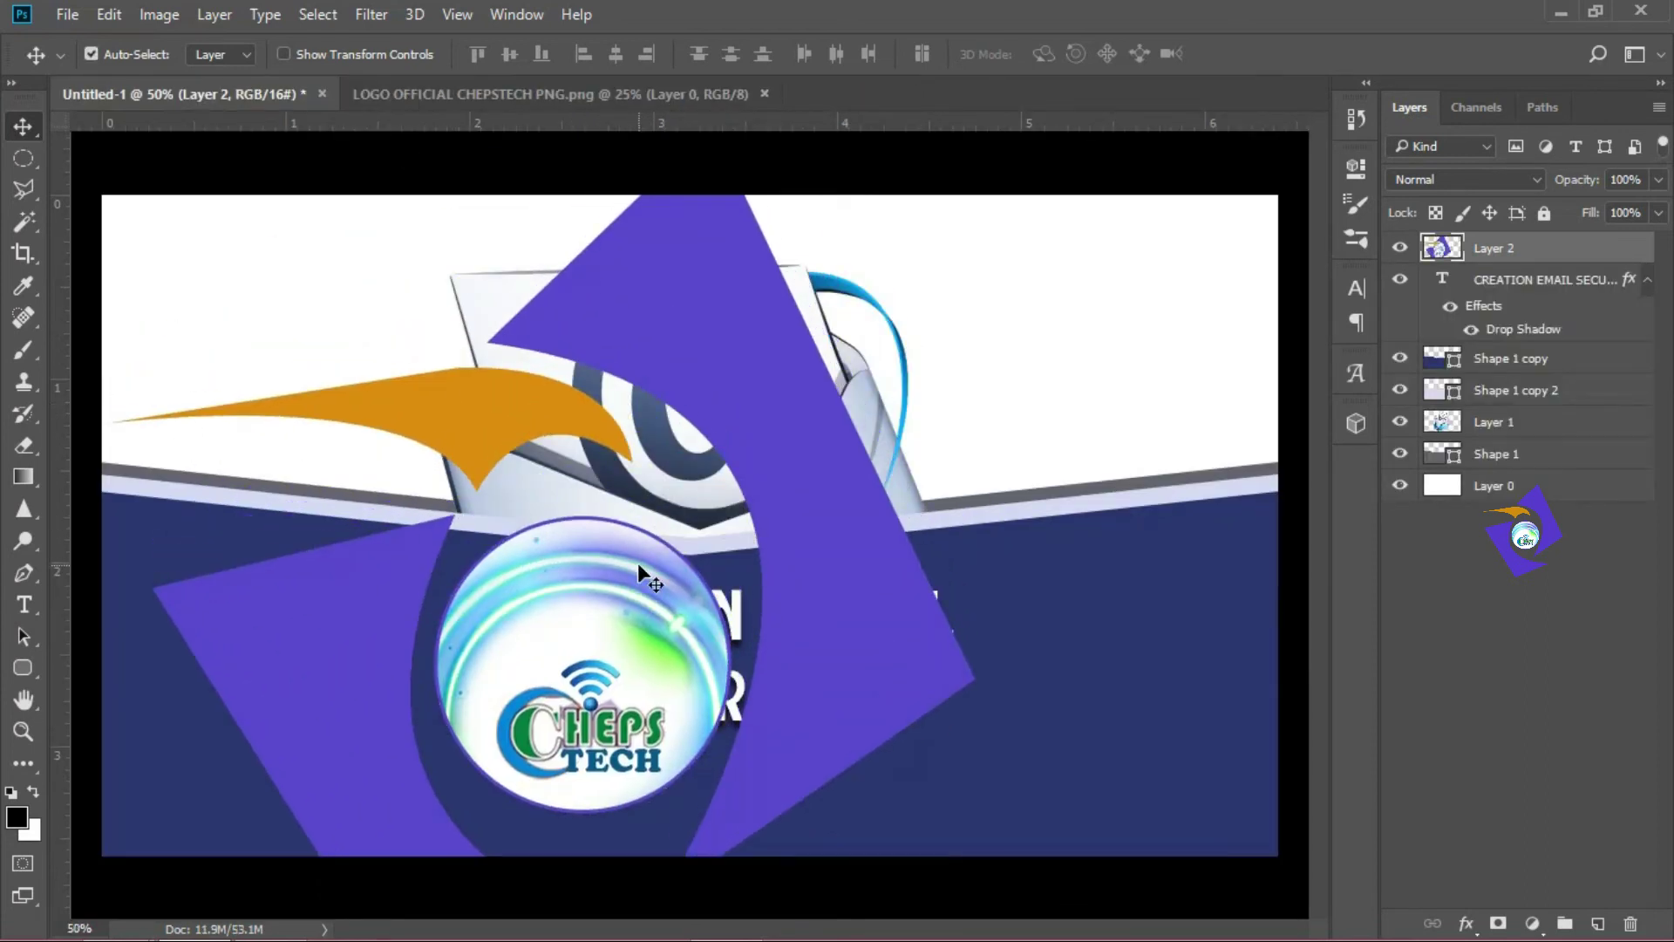
pyautogui.hotkey('ctrl', 't')
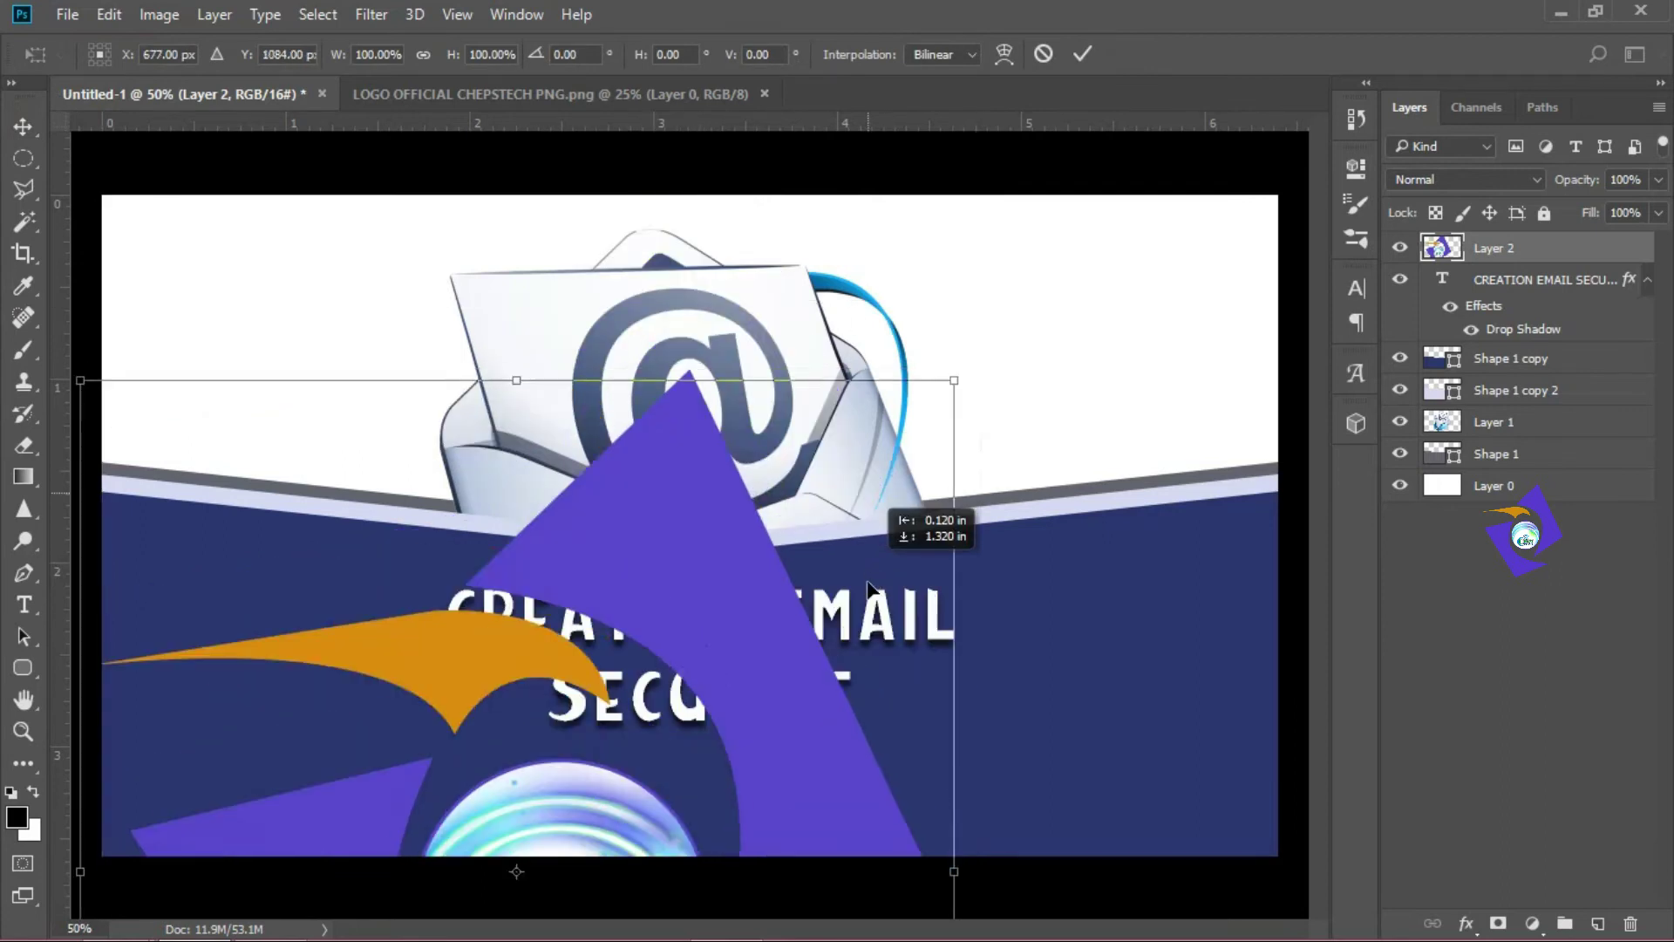
pyautogui.moveTo(888, 318); pyautogui.dragTo(888, 467)
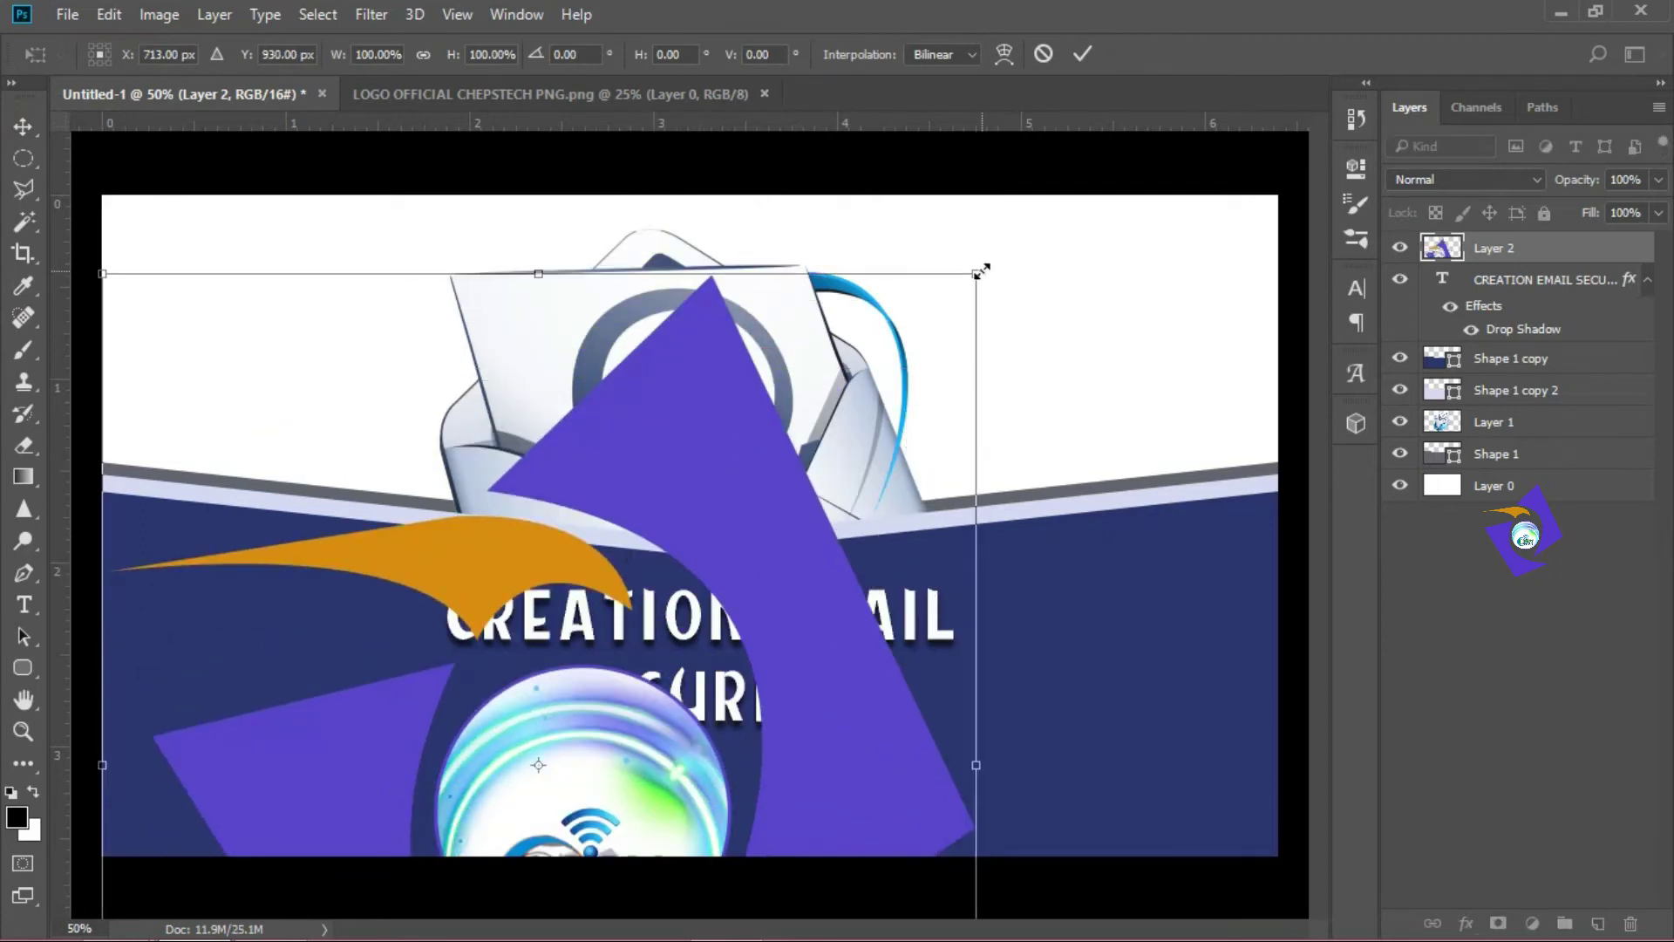
pyautogui.moveTo(980, 272)
pyautogui.mouseDown()
pyautogui.moveTo(632, 661)
pyautogui.moveTo(939, 354)
pyautogui.moveTo(670, 665)
pyautogui.mouseUp()
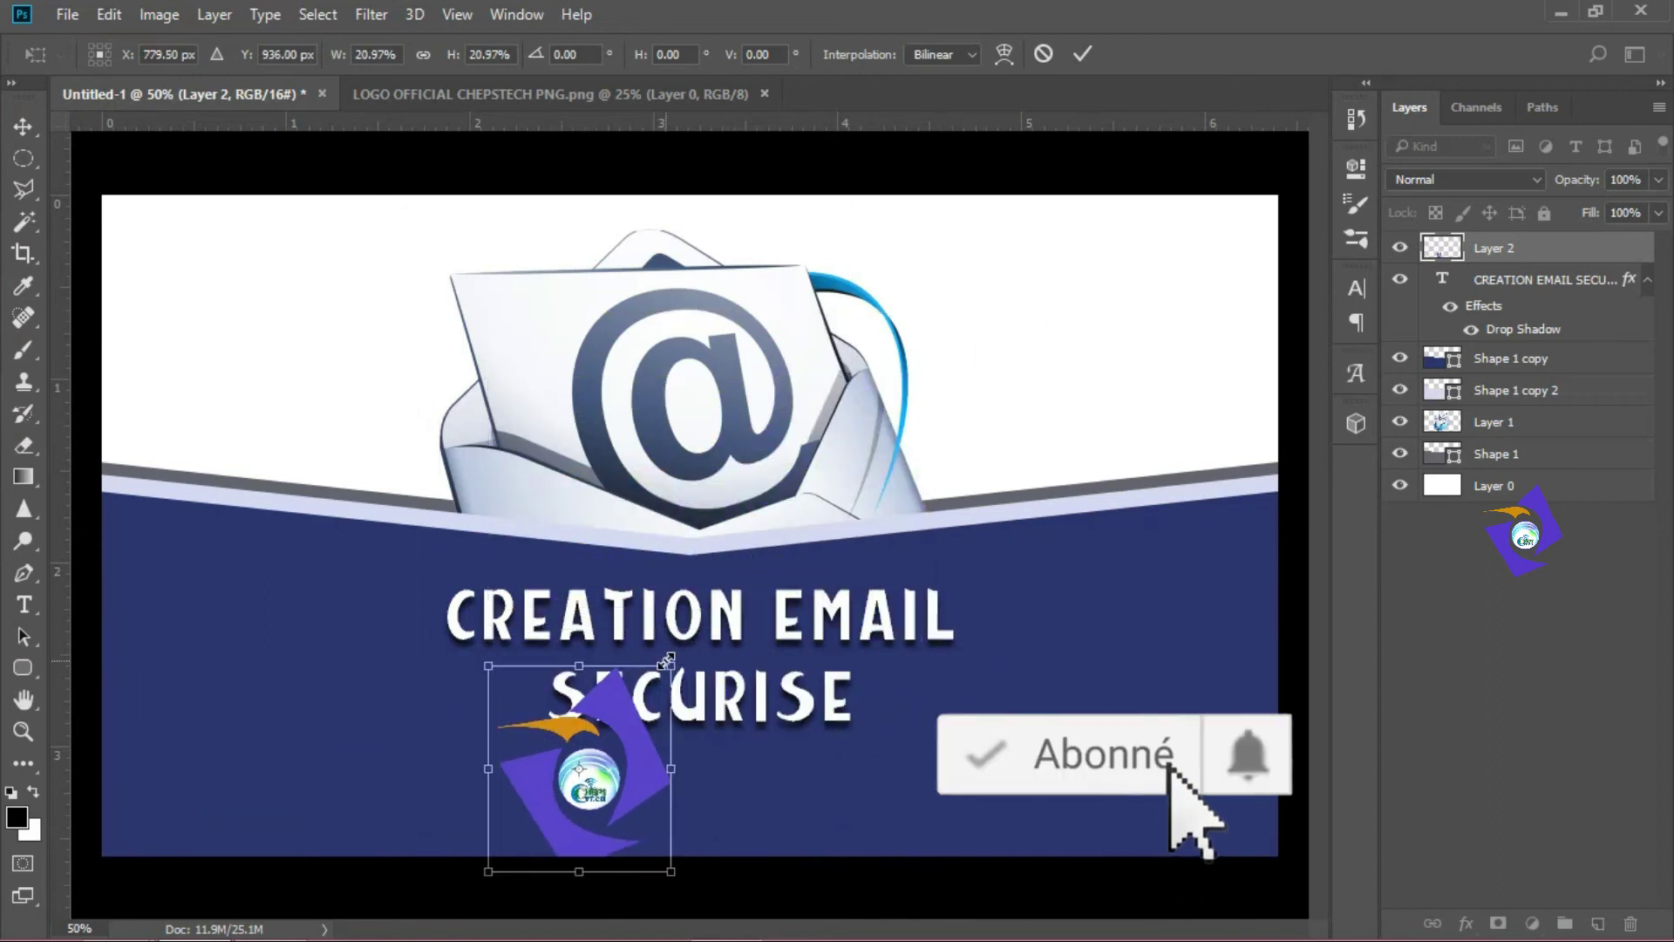
pyautogui.moveTo(671, 665)
pyautogui.mouseDown()
pyautogui.moveTo(619, 750)
pyautogui.moveTo(704, 787)
pyautogui.mouseUp()
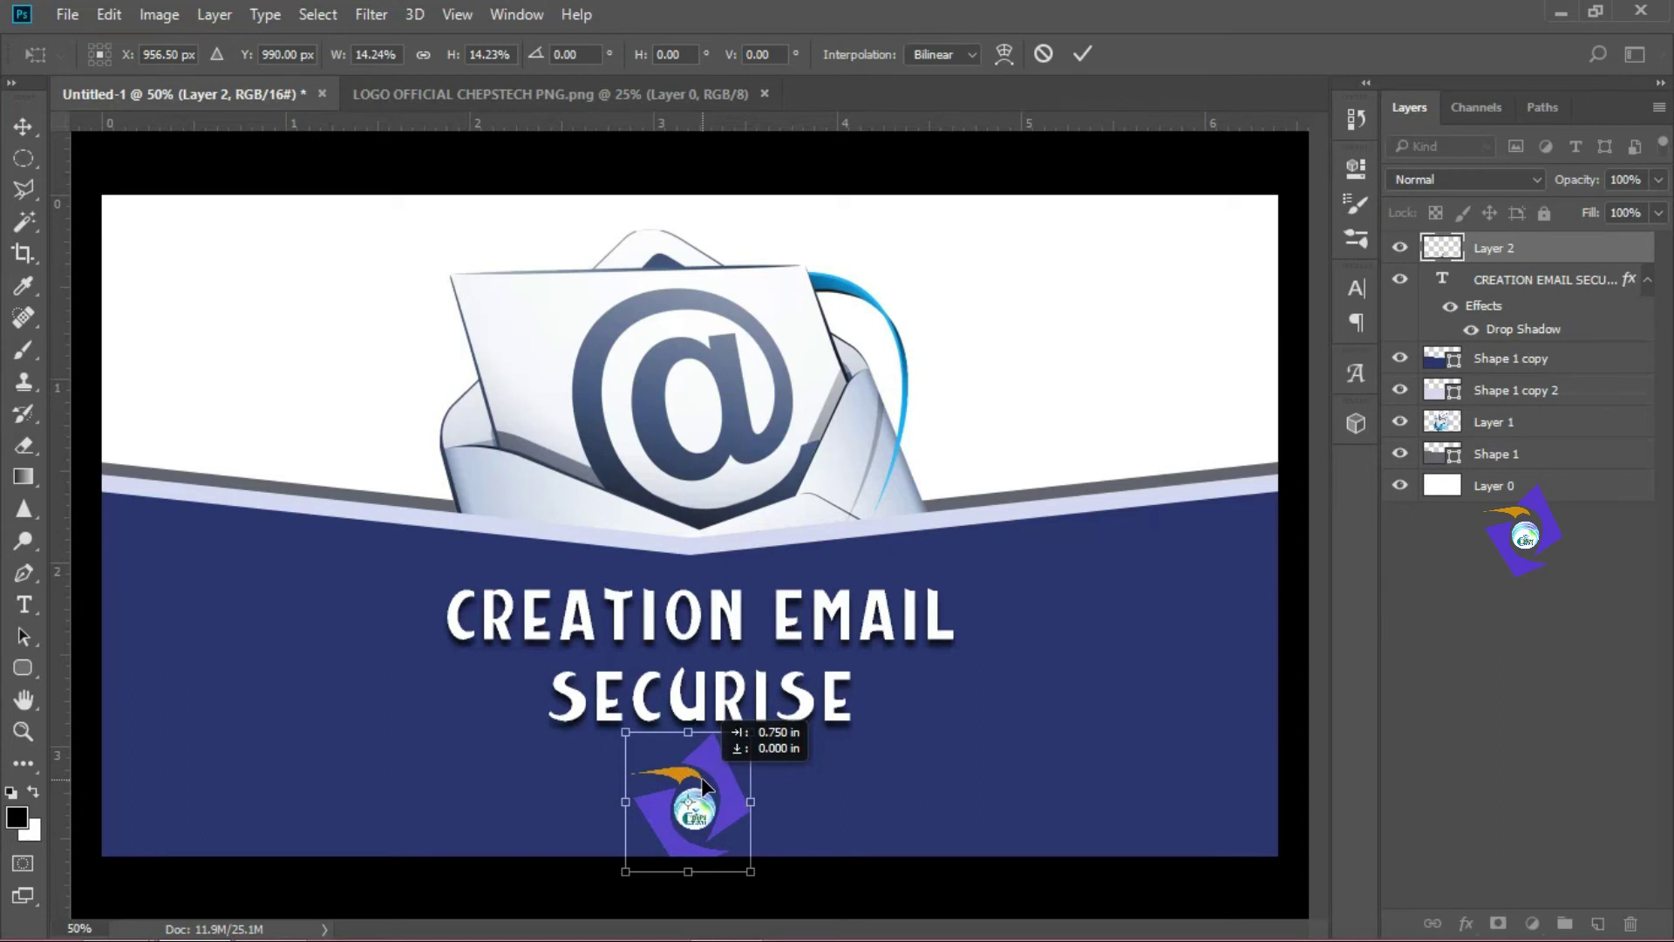
pyautogui.press('Return')
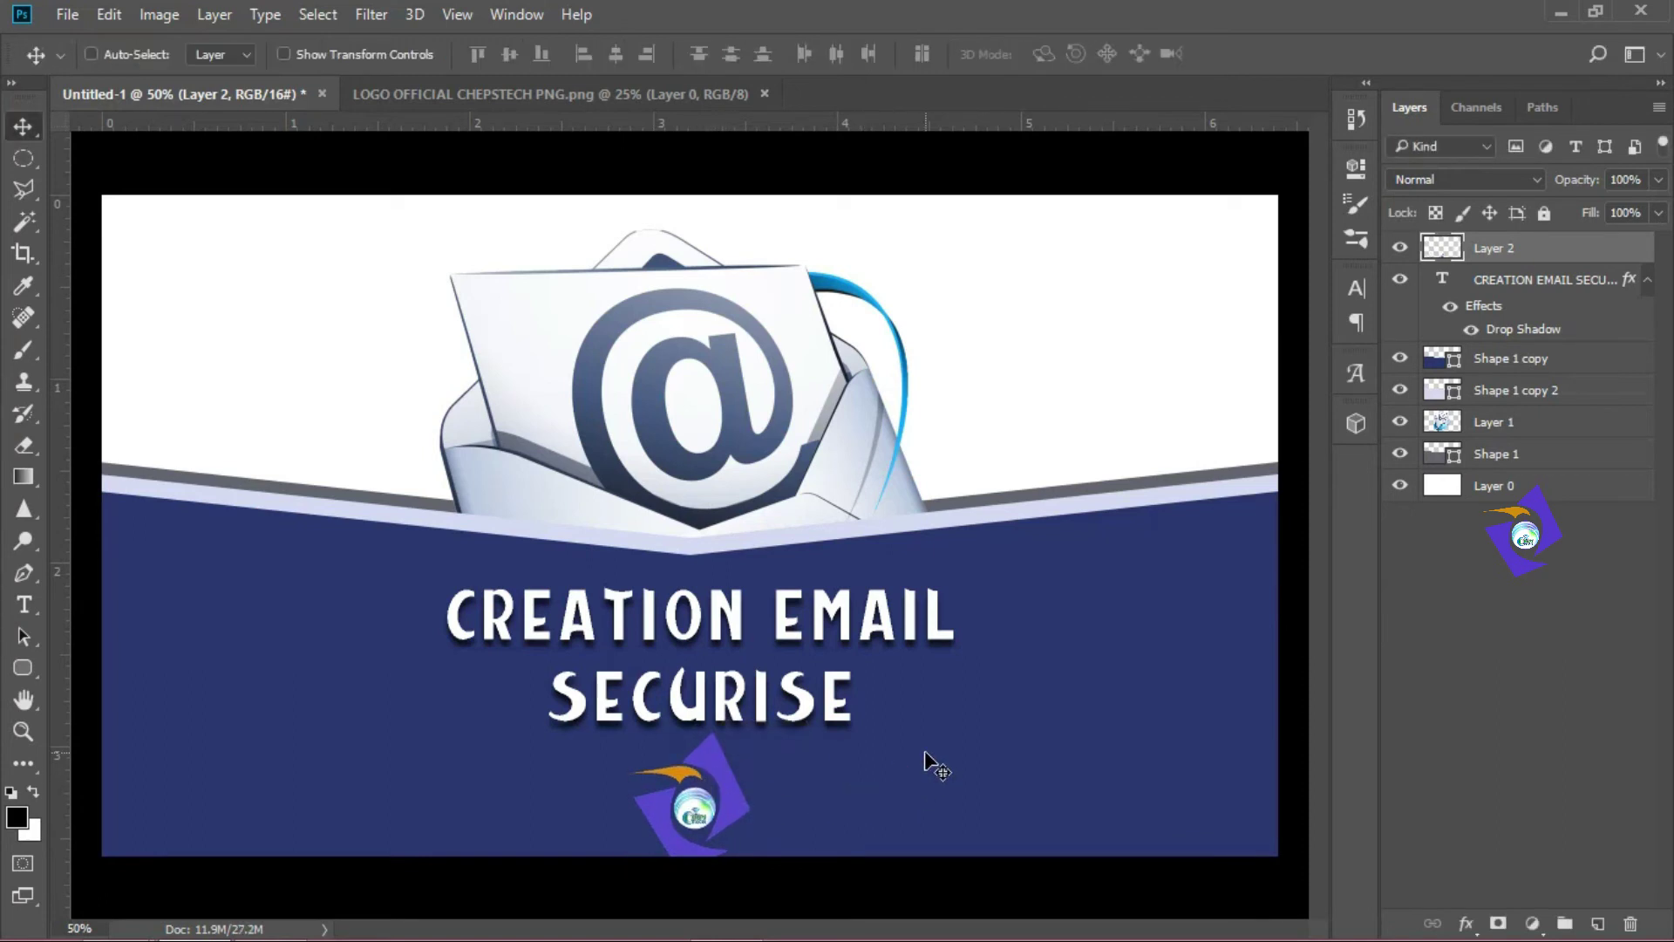
# Step: Duplicate the logo to the top right and fade it to 92% fill, 9% opacity
pyautogui.hotkey('ctrl', 'j')
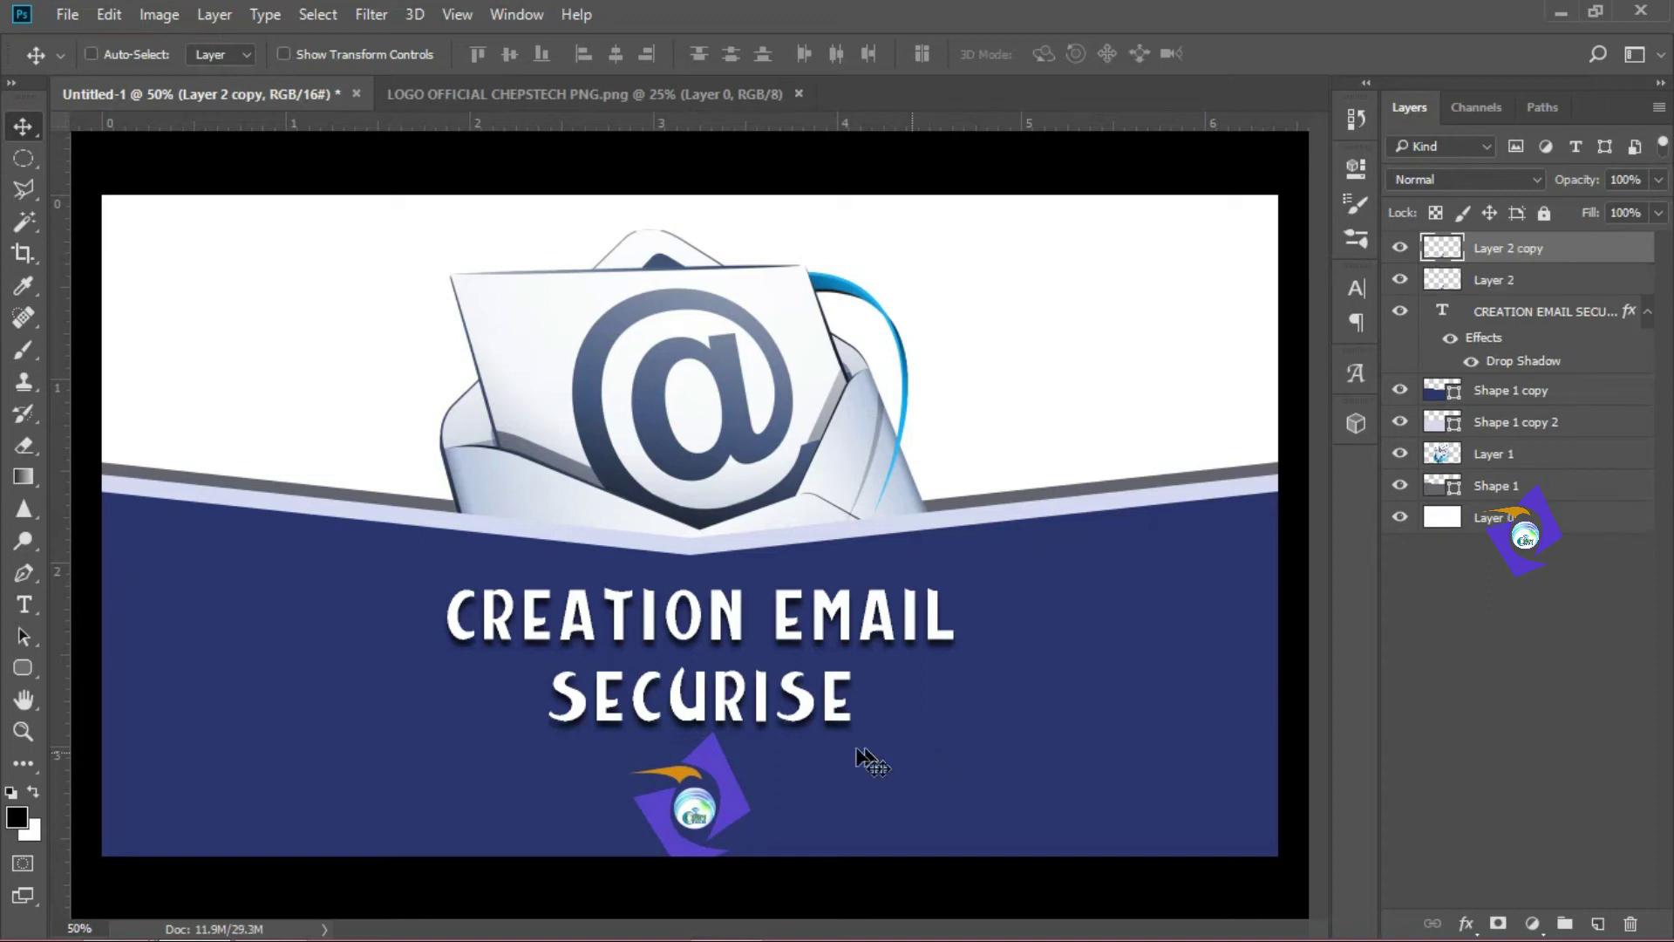
pyautogui.moveTo(691, 807); pyautogui.dragTo(1155, 279)
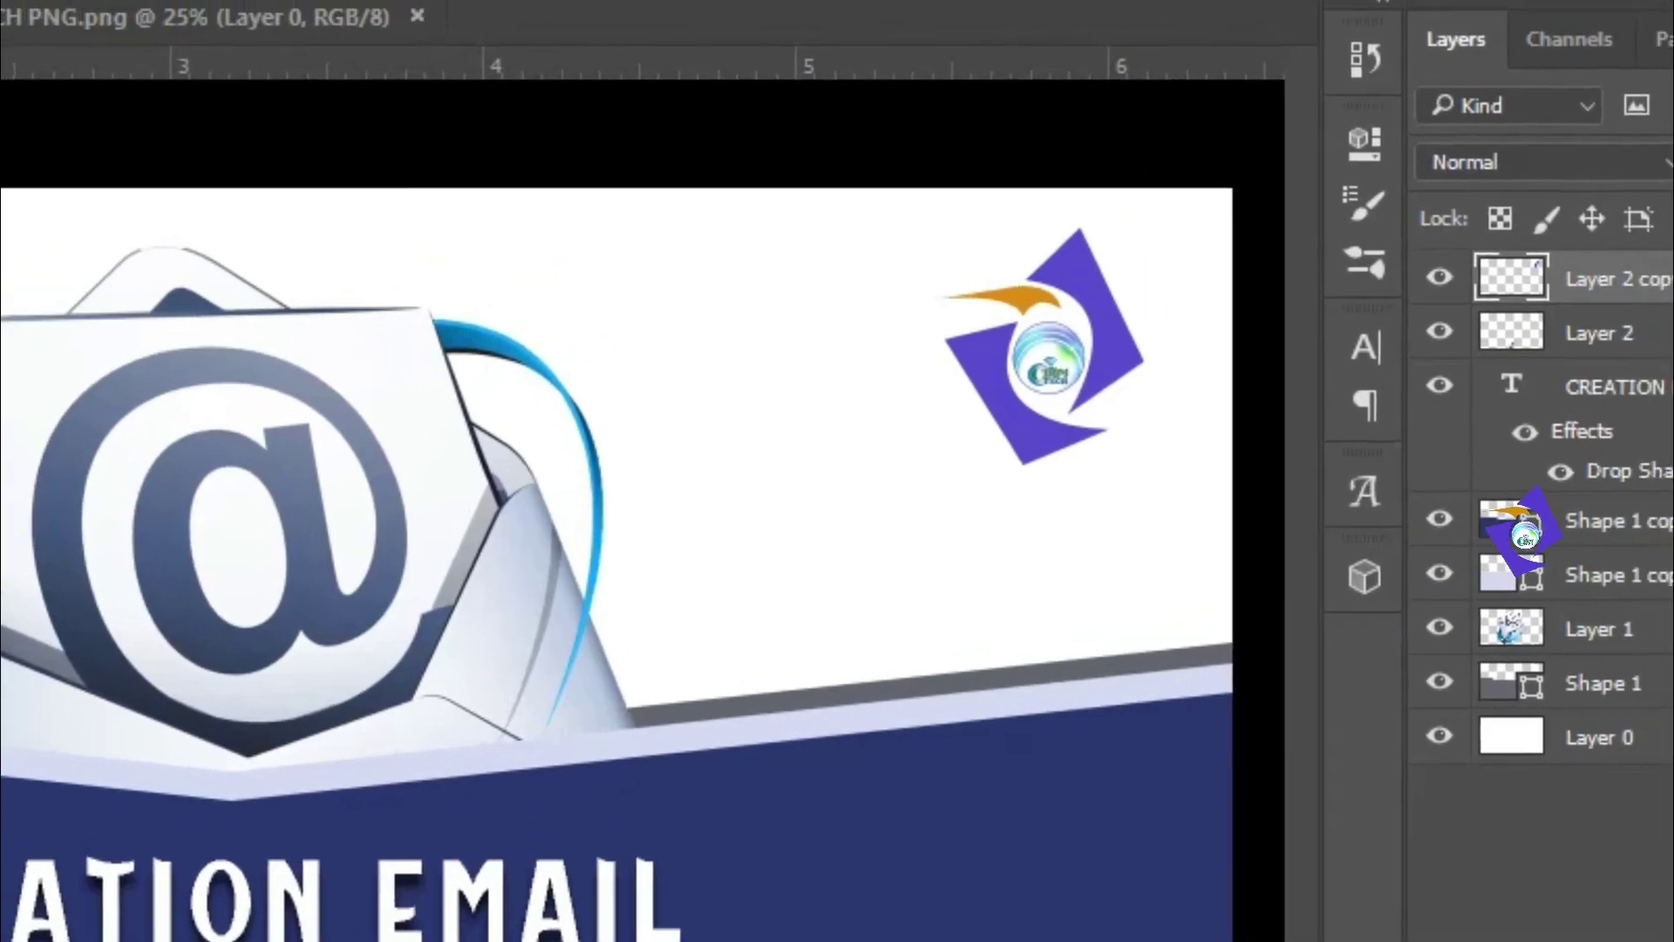
pyautogui.click(1624, 567)
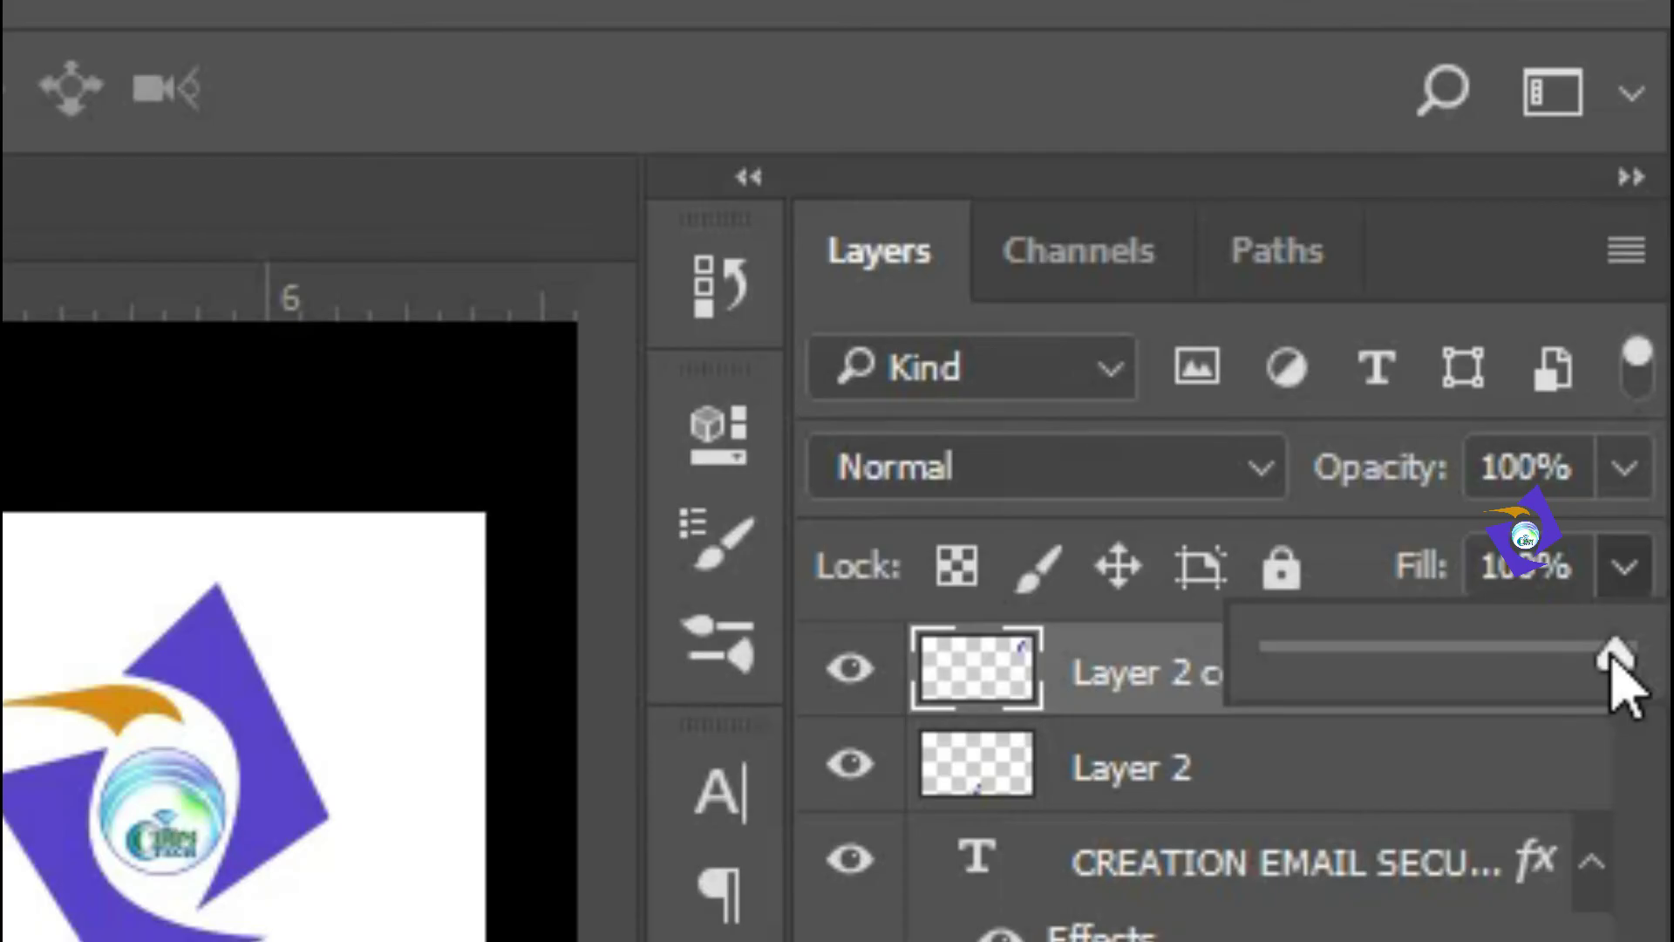
pyautogui.moveTo(1611, 661); pyautogui.dragTo(1595, 661)
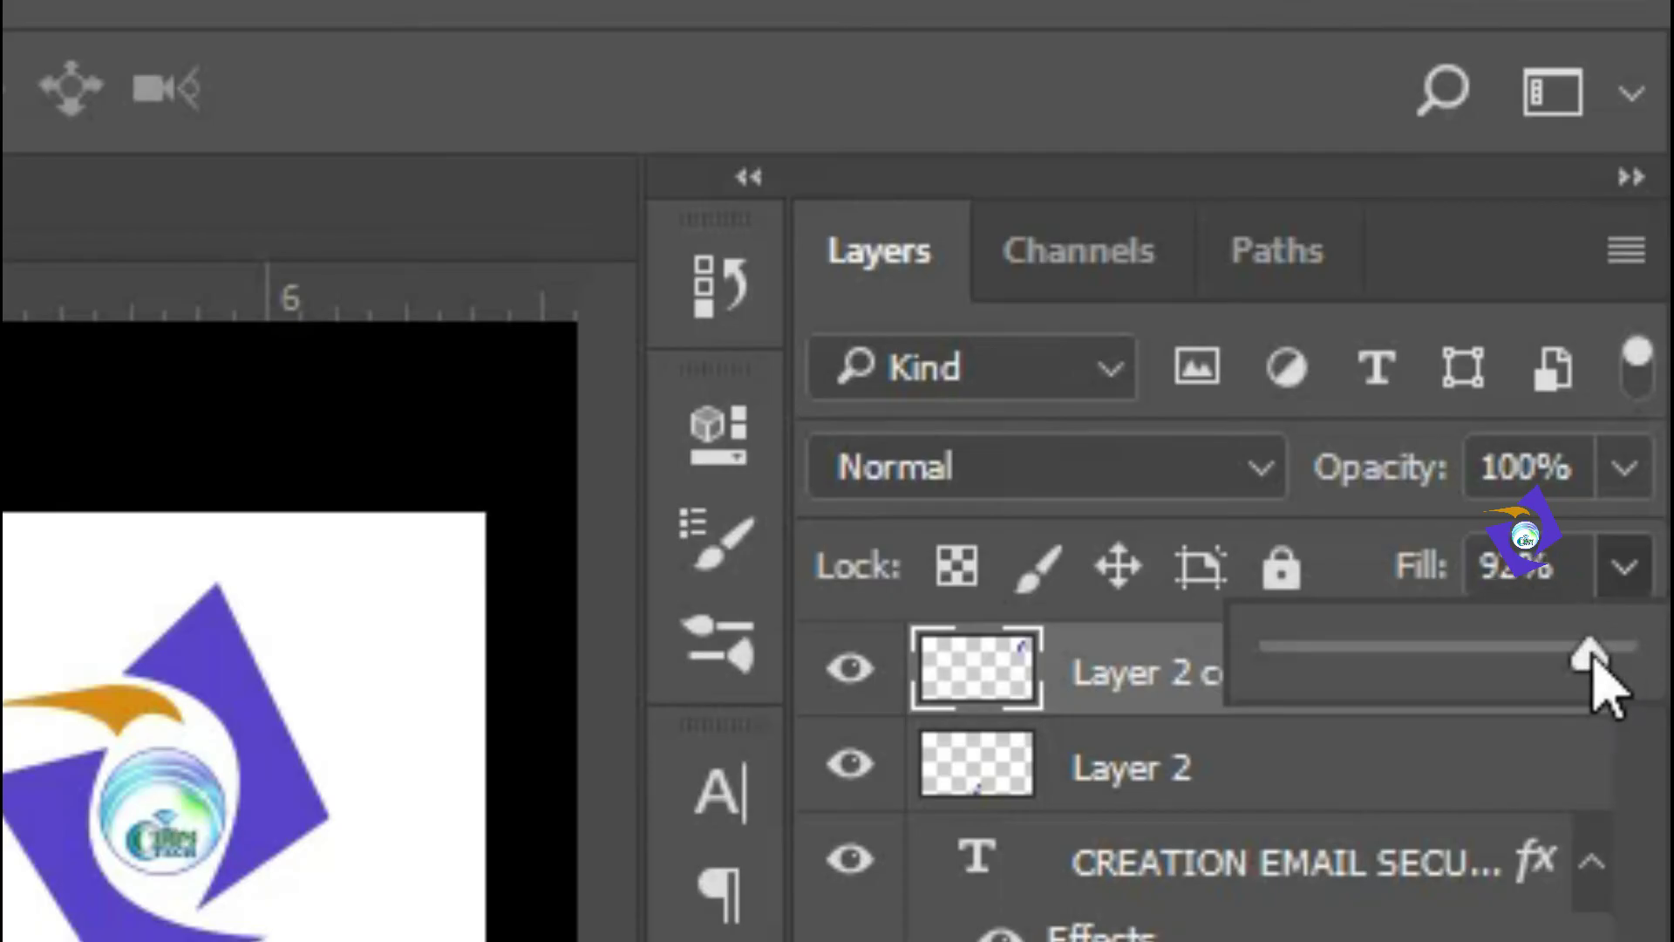
pyautogui.click(1629, 567)
pyautogui.click(1620, 488)
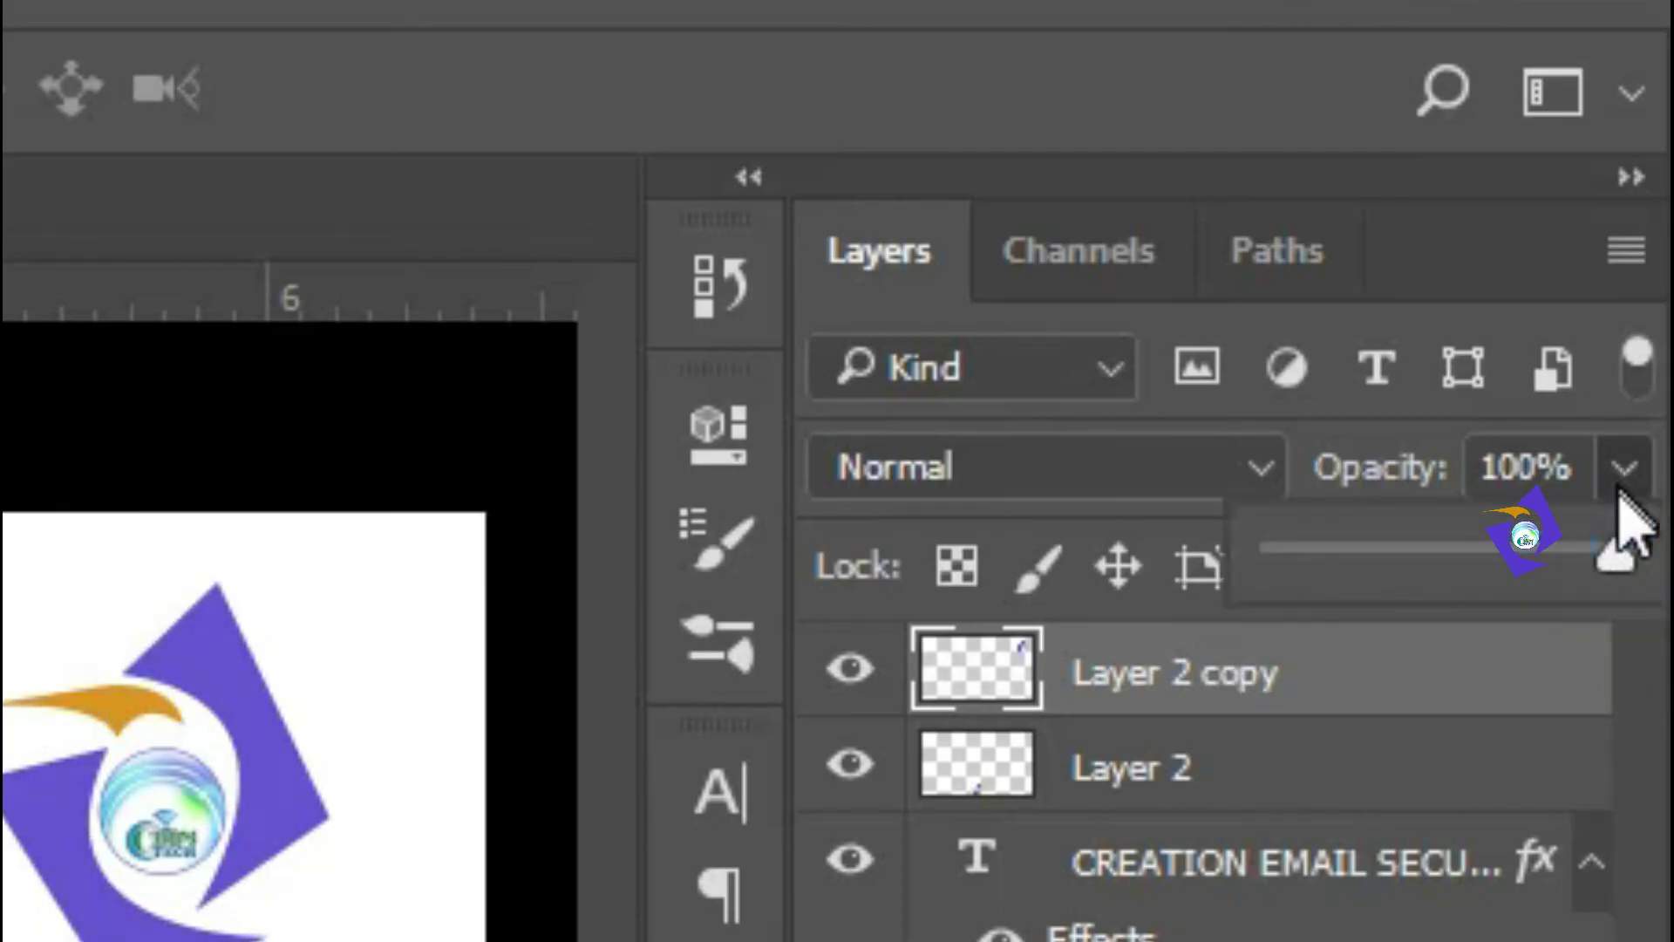
pyautogui.moveTo(1614, 549)
pyautogui.mouseDown()
pyautogui.moveTo(1427, 587)
pyautogui.moveTo(1308, 582)
pyautogui.mouseUp()
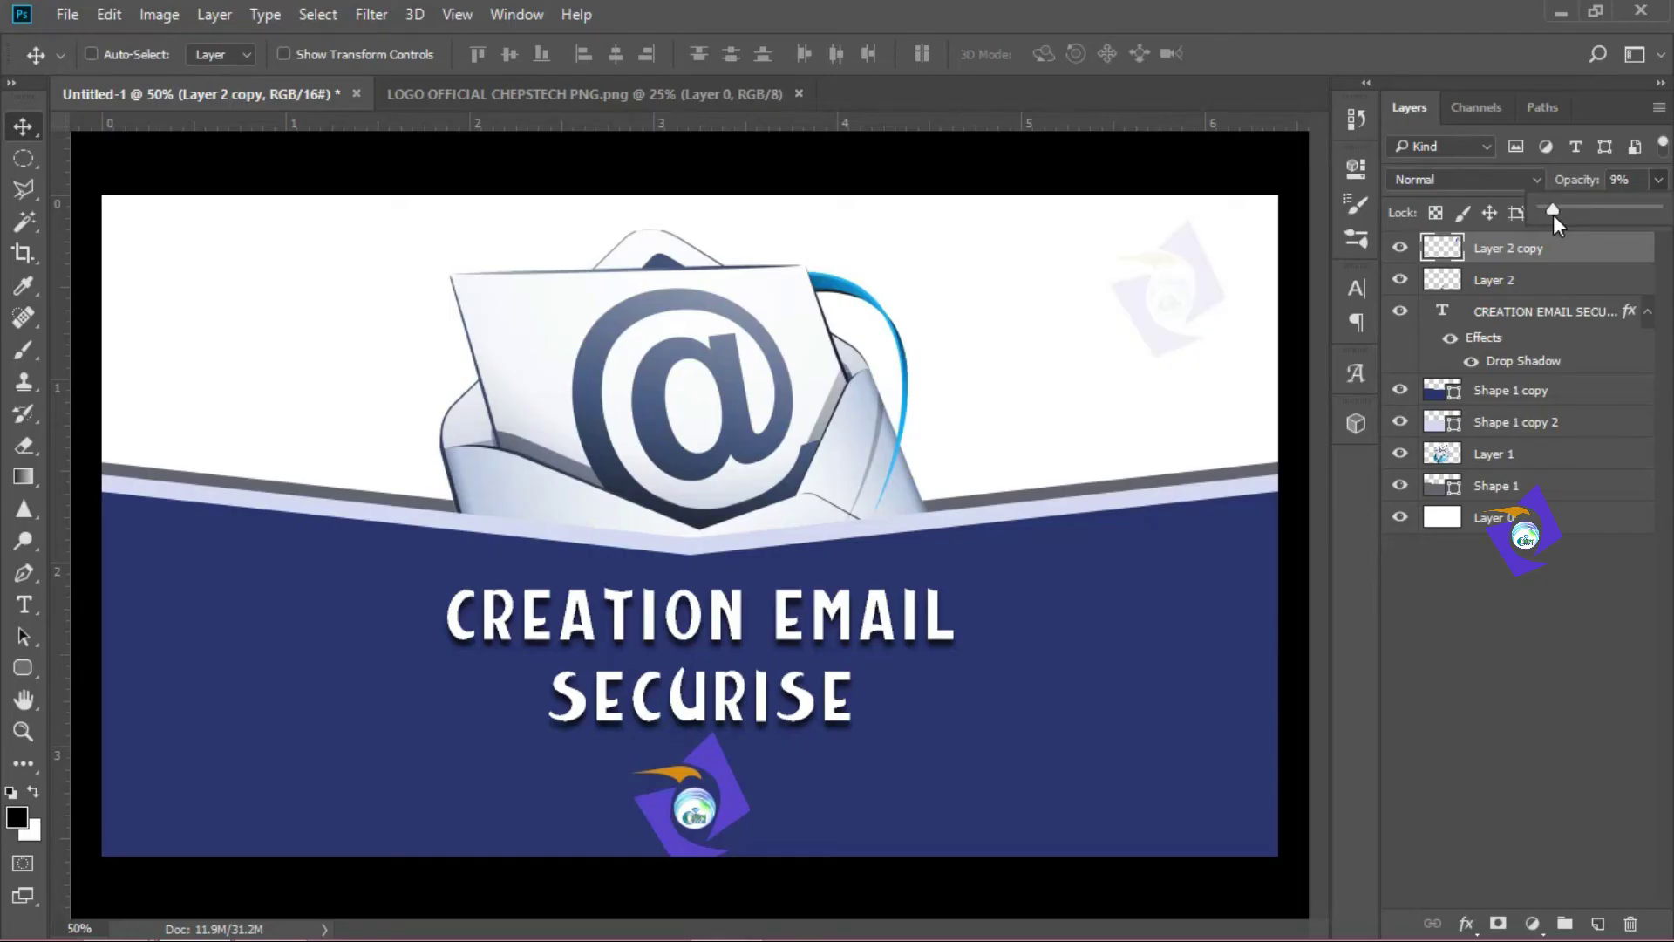
# Step: Place faint logo copies left of the envelope and toward the top-left corner
pyautogui.click(1221, 287)
pyautogui.moveTo(1221, 288)
pyautogui.mouseDown()
pyautogui.moveTo(260, 272)
pyautogui.moveTo(637, 355)
pyautogui.mouseUp()
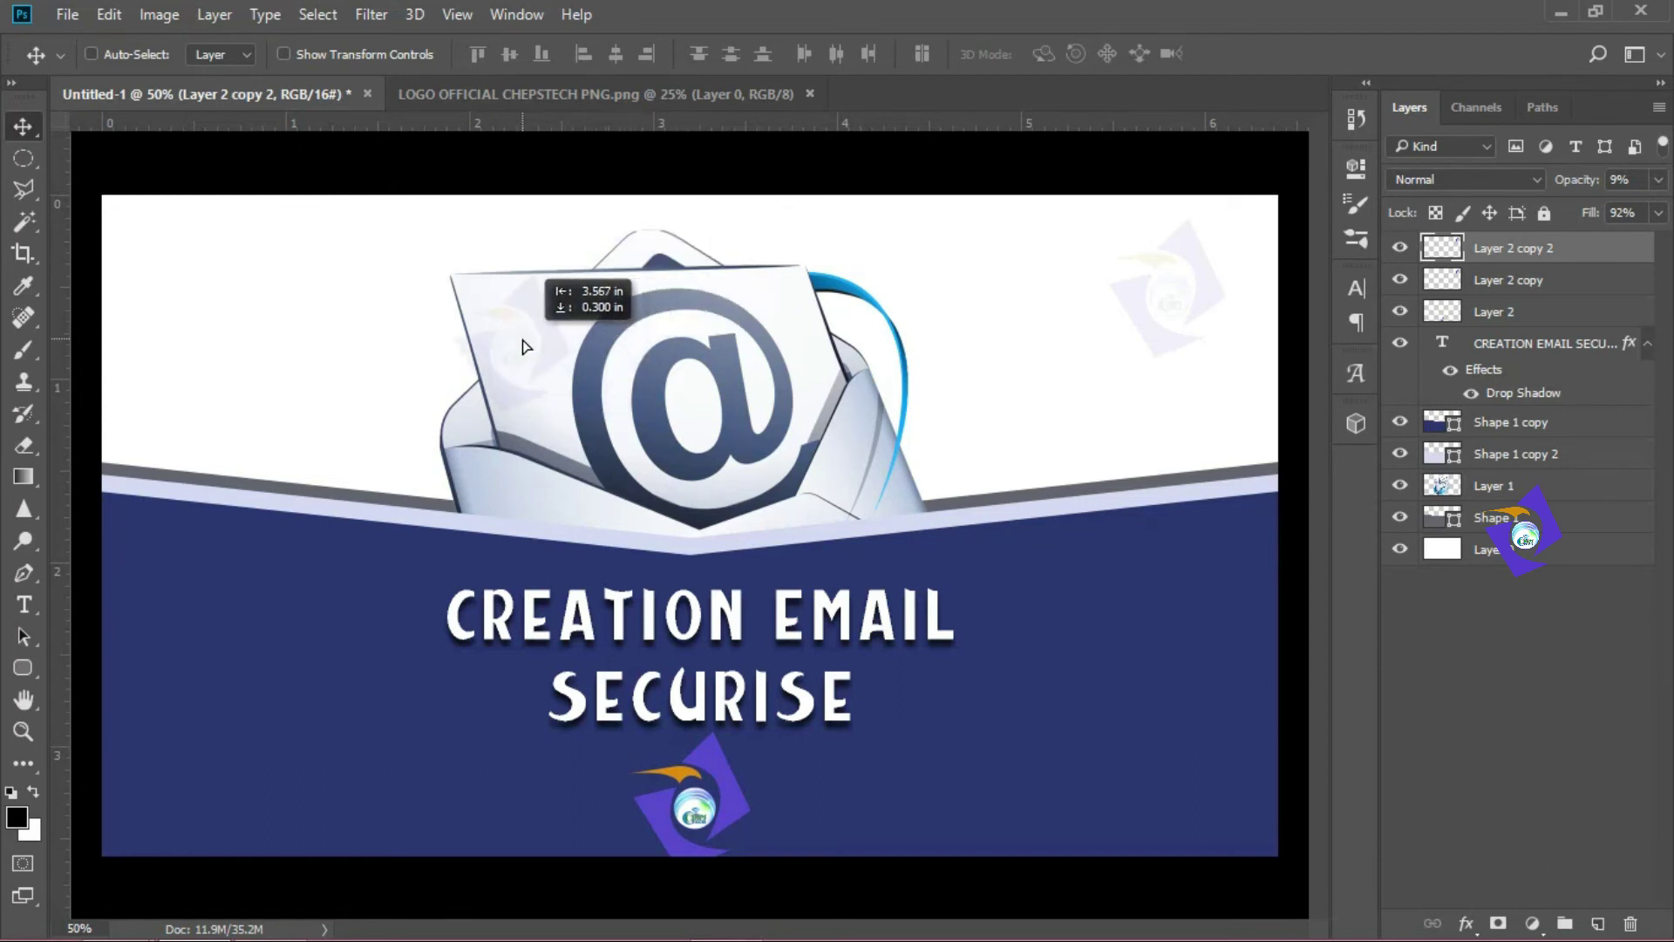
pyautogui.moveTo(636, 355); pyautogui.dragTo(535, 348)
pyautogui.hotkey('ctrl', 'j')
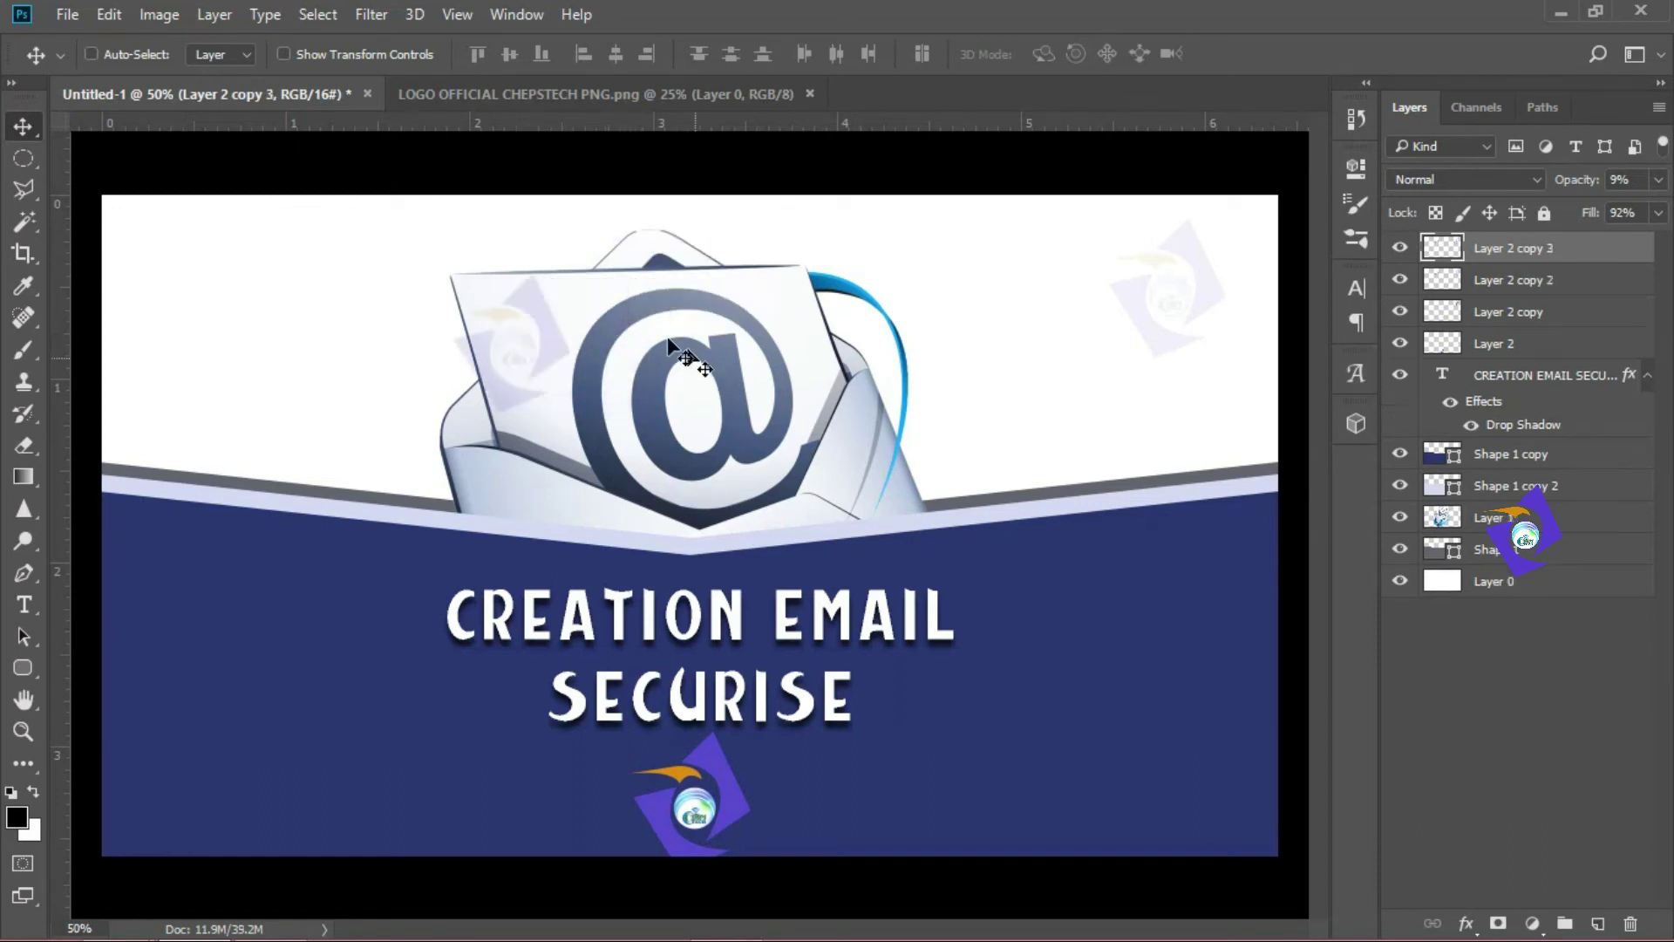
pyautogui.hotkey('ctrl', 'j')
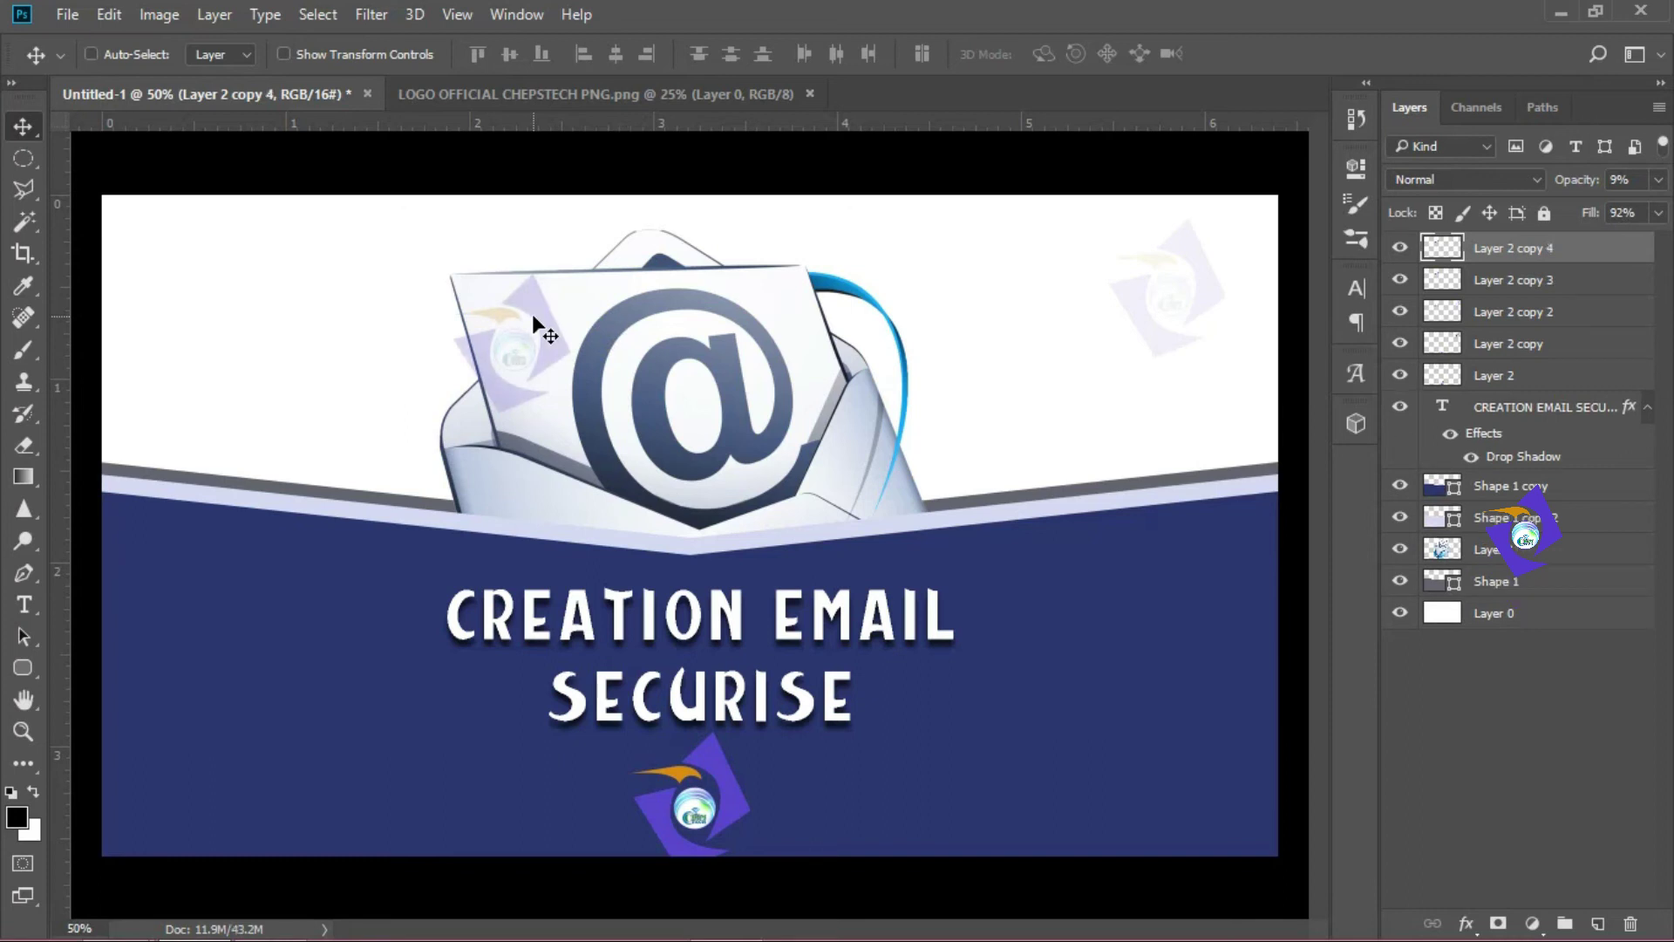
pyautogui.moveTo(534, 319); pyautogui.dragTo(317, 304)
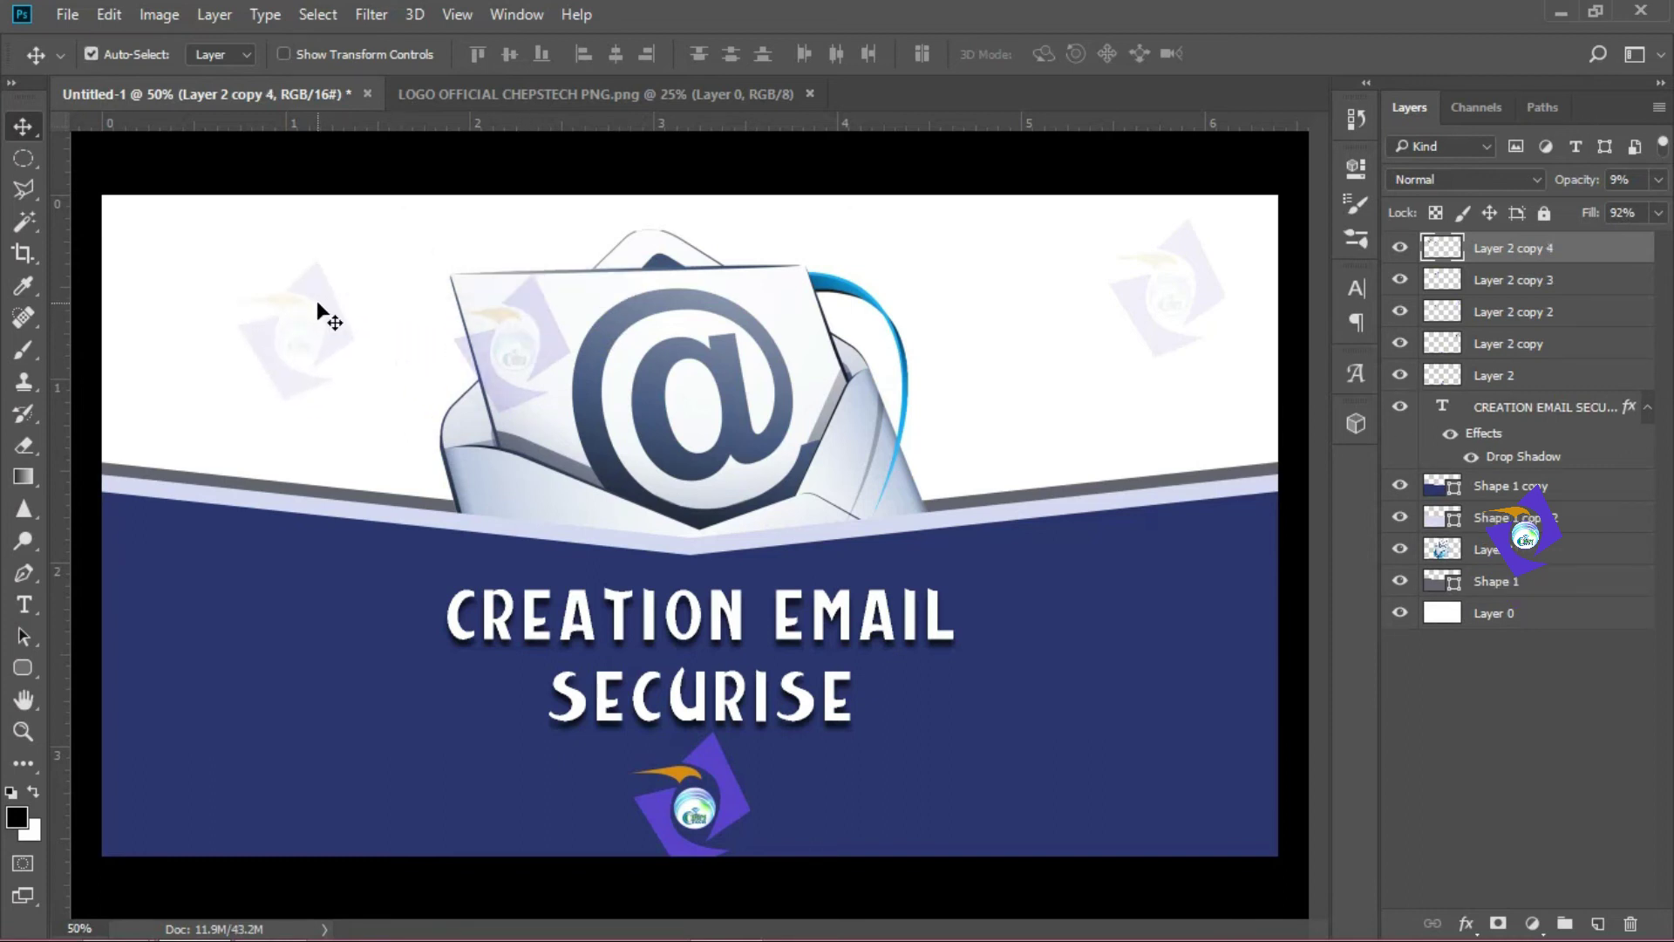
pyautogui.hotkey('ctrl', 'j')
pyautogui.moveTo(317, 303); pyautogui.dragTo(211, 266)
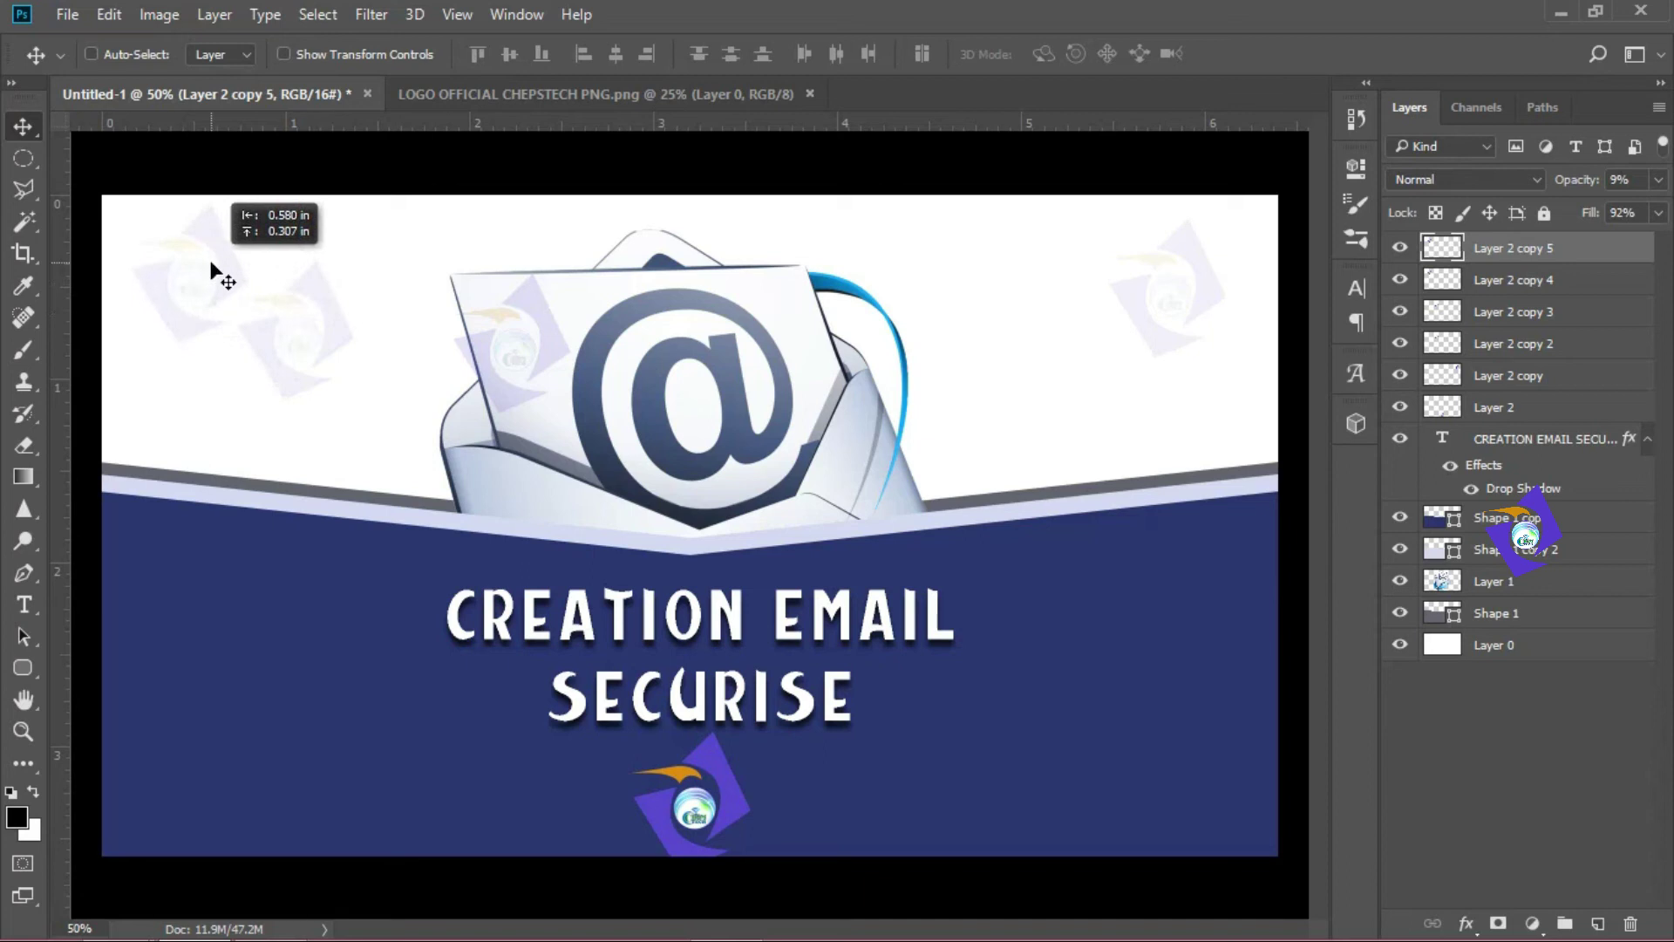
# Step: Shrink the top-left logo copy and add more small copies, one right of the envelope
pyautogui.hotkey('ctrl', 't')
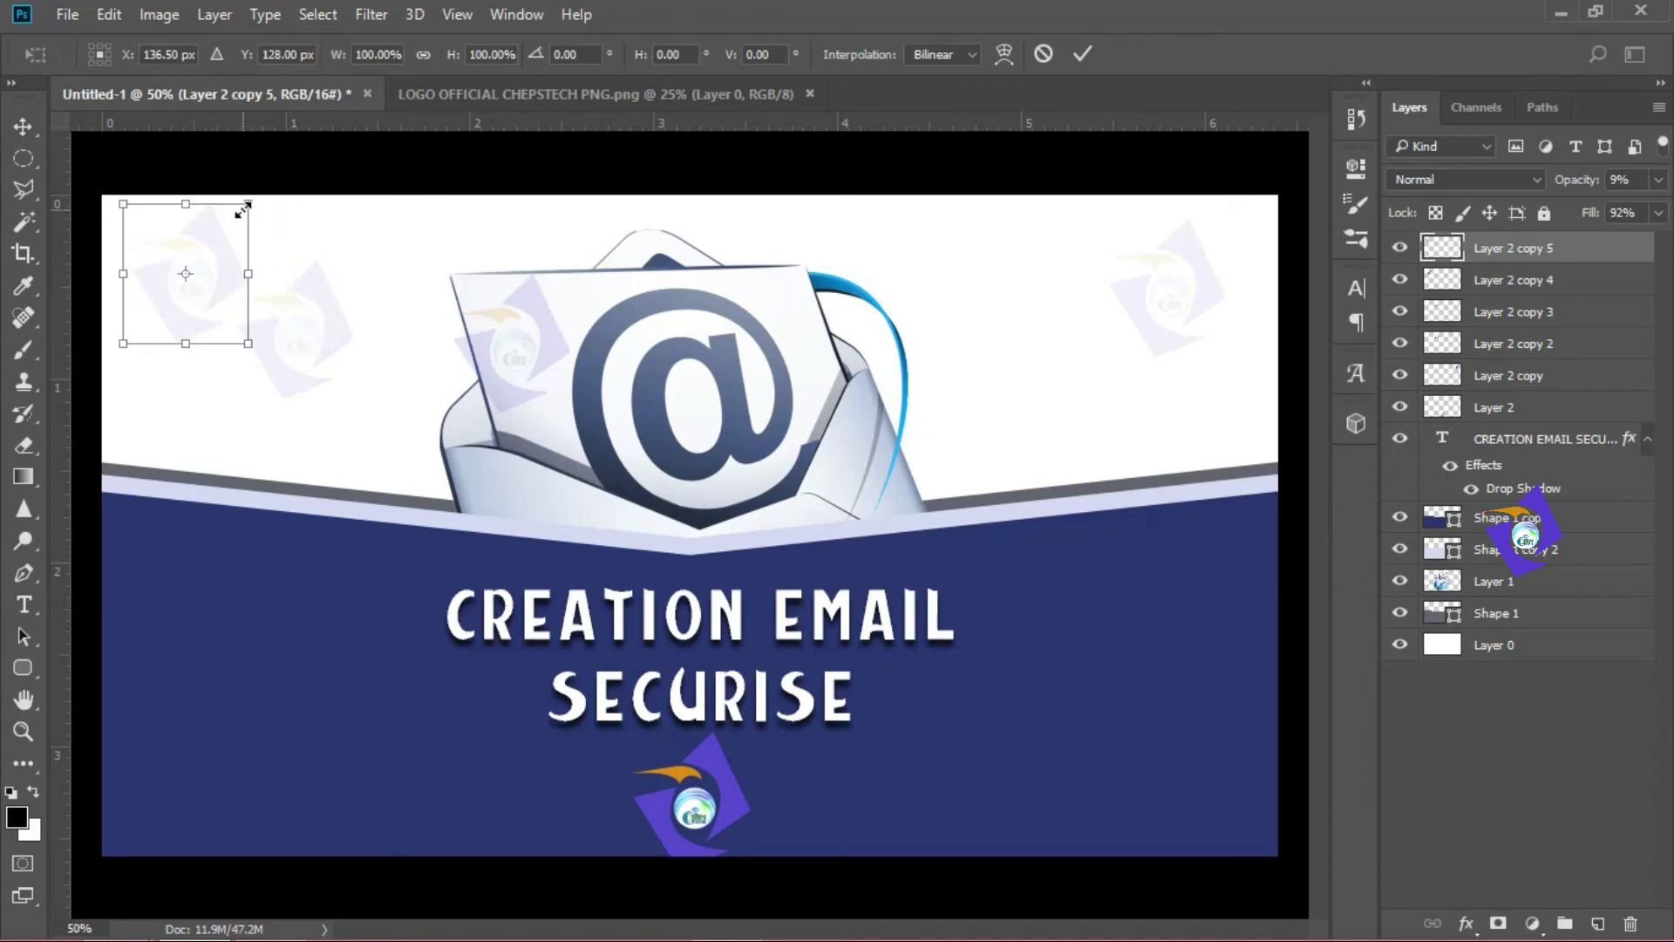
pyautogui.moveTo(242, 210); pyautogui.dragTo(174, 294)
pyautogui.press('Return')
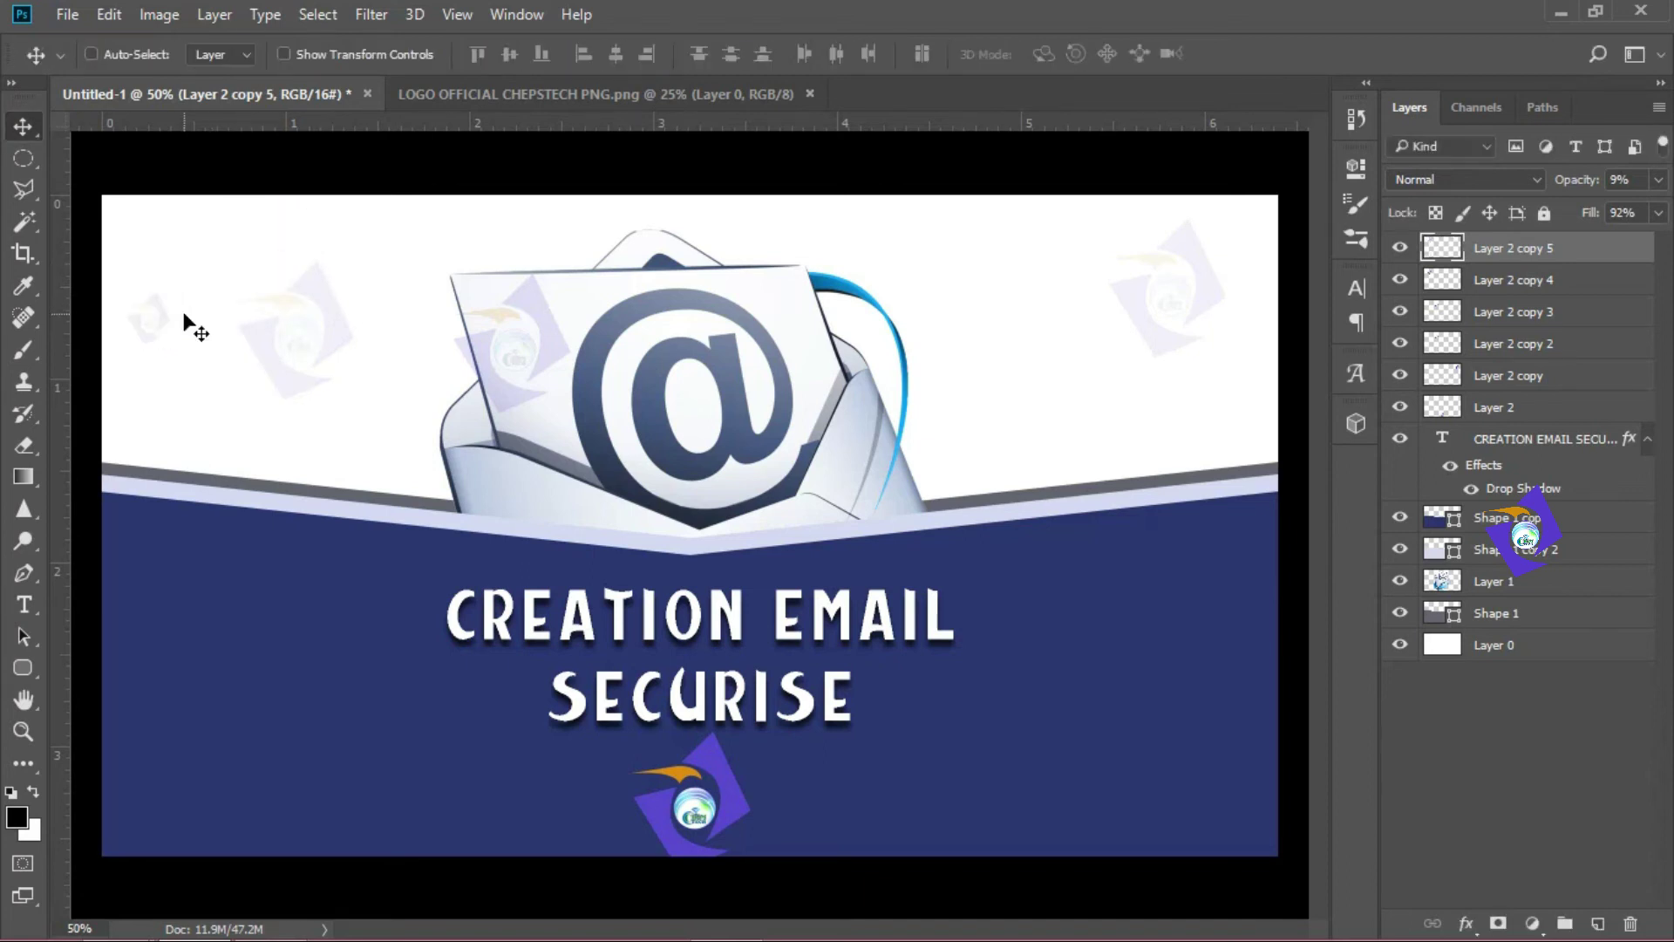
pyautogui.hotkey('ctrl', 'j')
pyautogui.moveTo(179, 318)
pyautogui.mouseDown()
pyautogui.moveTo(202, 395)
pyautogui.moveTo(225, 231)
pyautogui.mouseUp()
pyautogui.hotkey('ctrl', 'j')
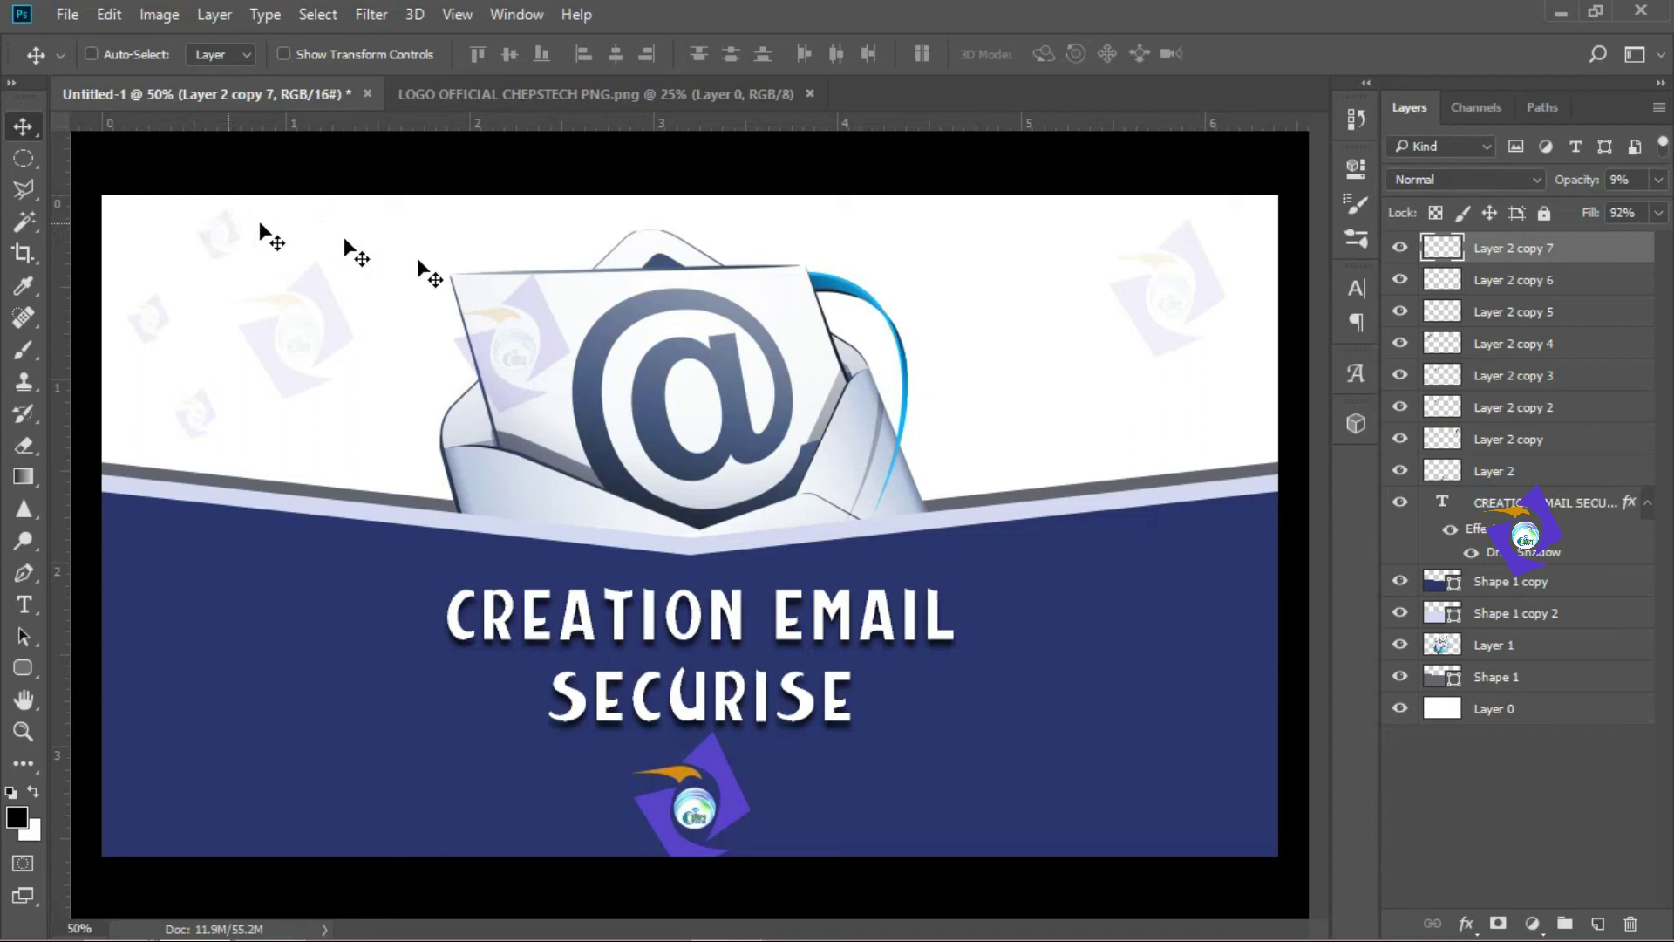
pyautogui.hotkey('ctrl', 'j')
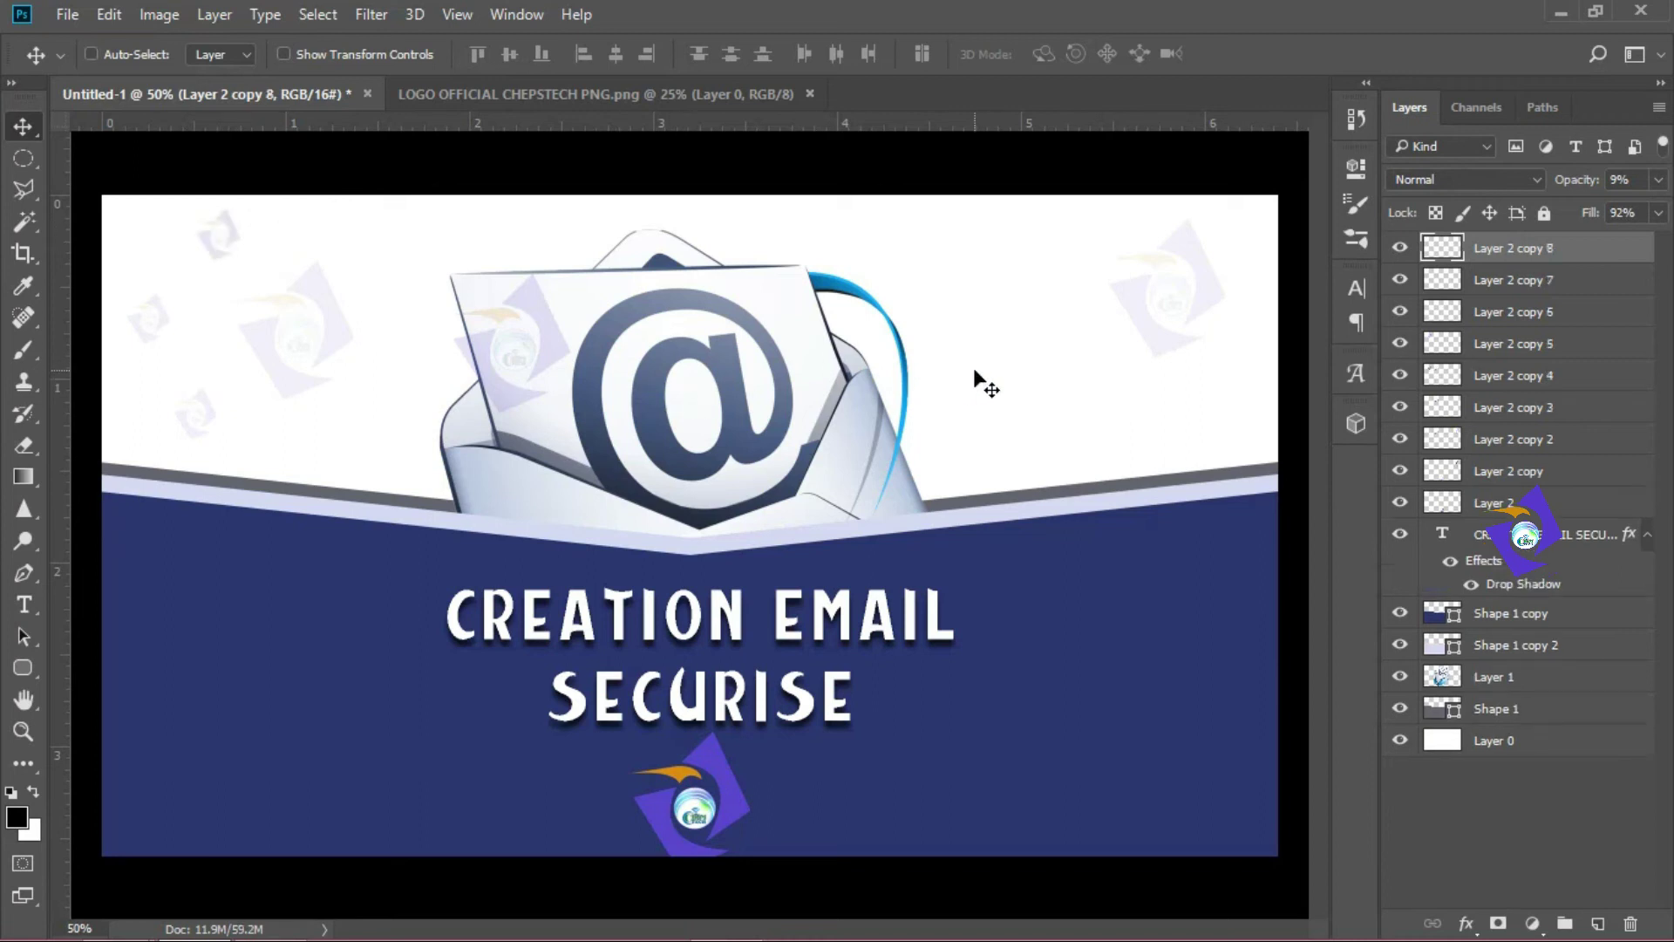
pyautogui.hotkey('ctrl', 'j')
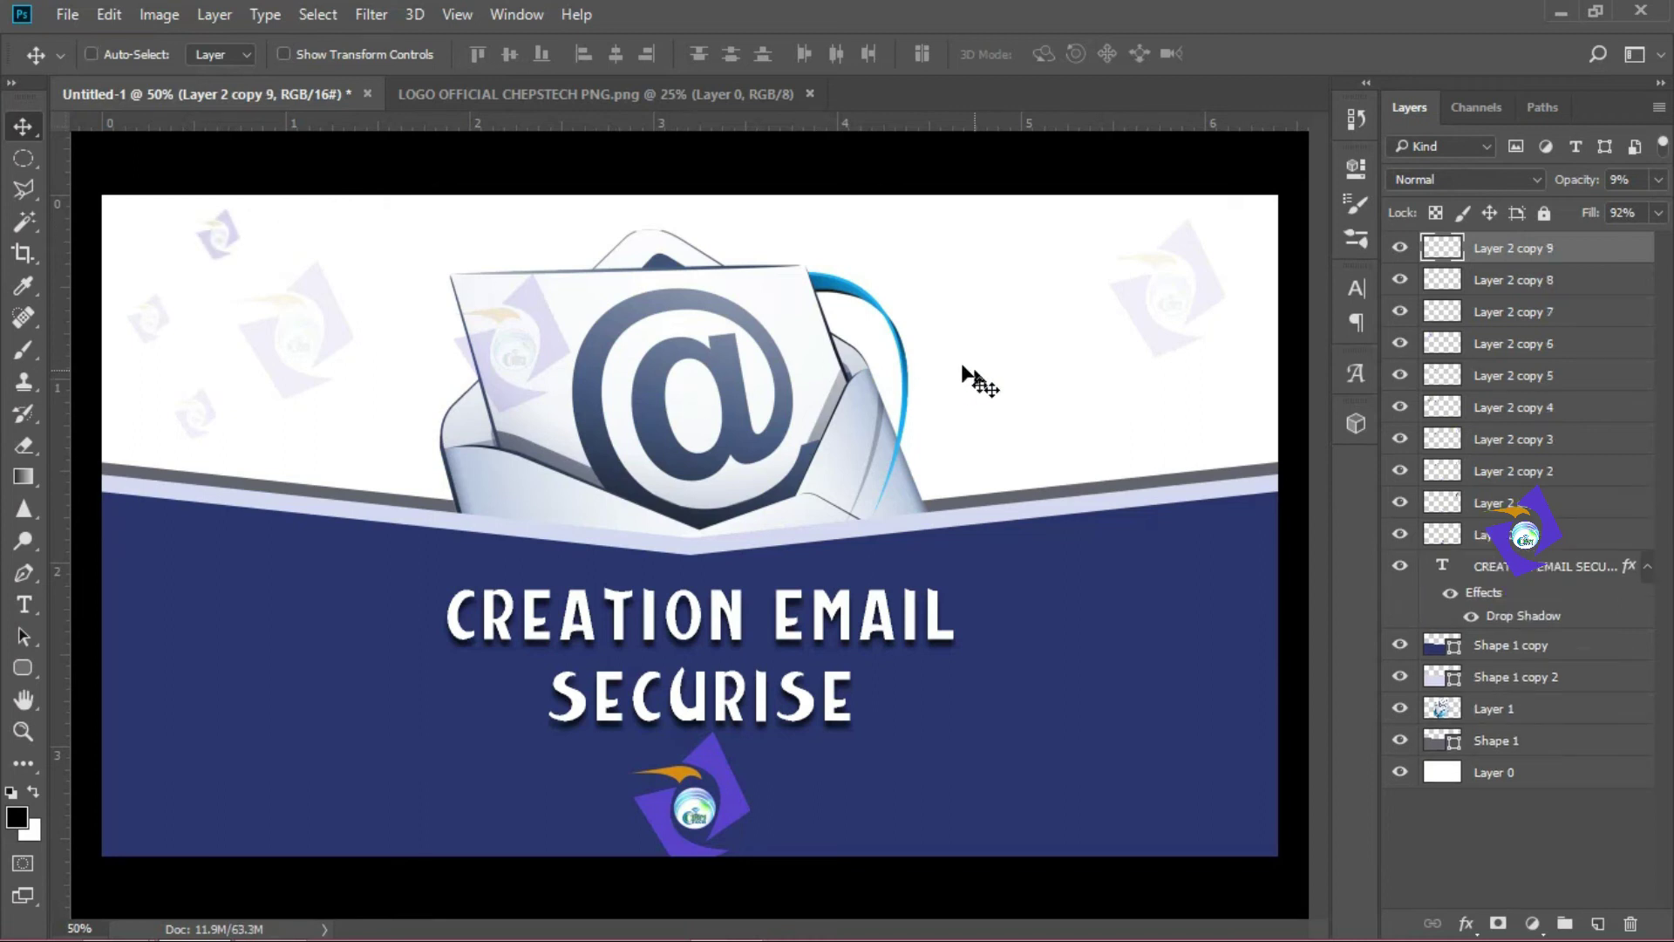
pyautogui.moveTo(232, 246); pyautogui.dragTo(1001, 355)
# Step: Set up Save As with JPEG format in the VIDEO ADOBE TUTO folder
pyautogui.hotkey('ctrl', 's')
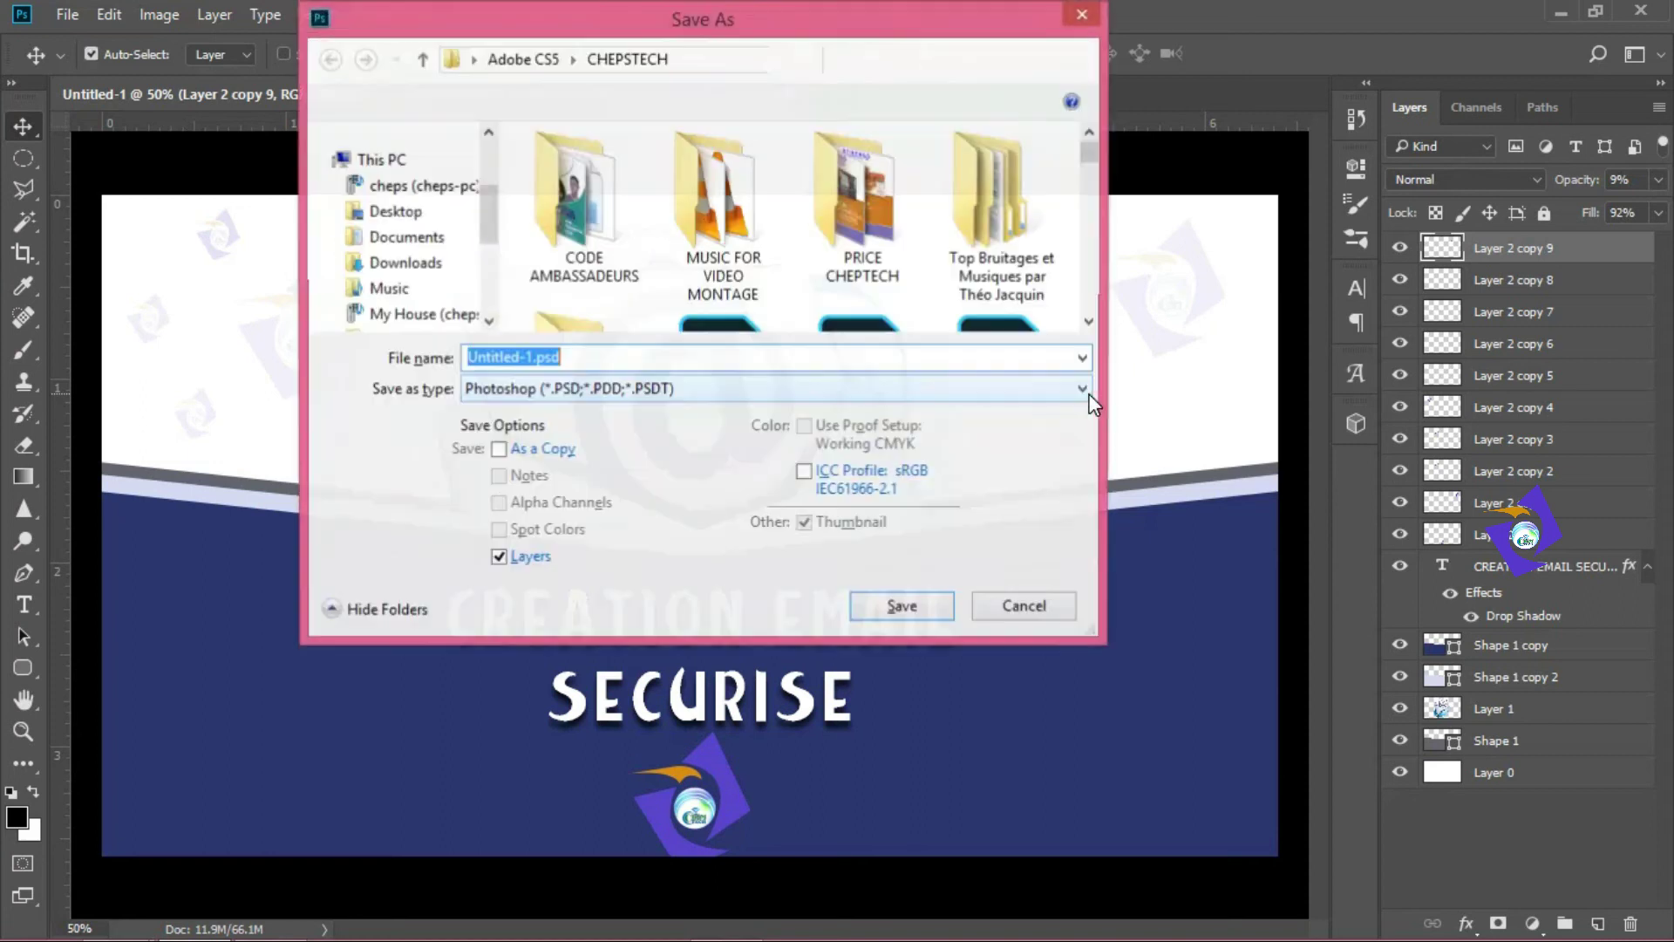
pyautogui.click(670, 387)
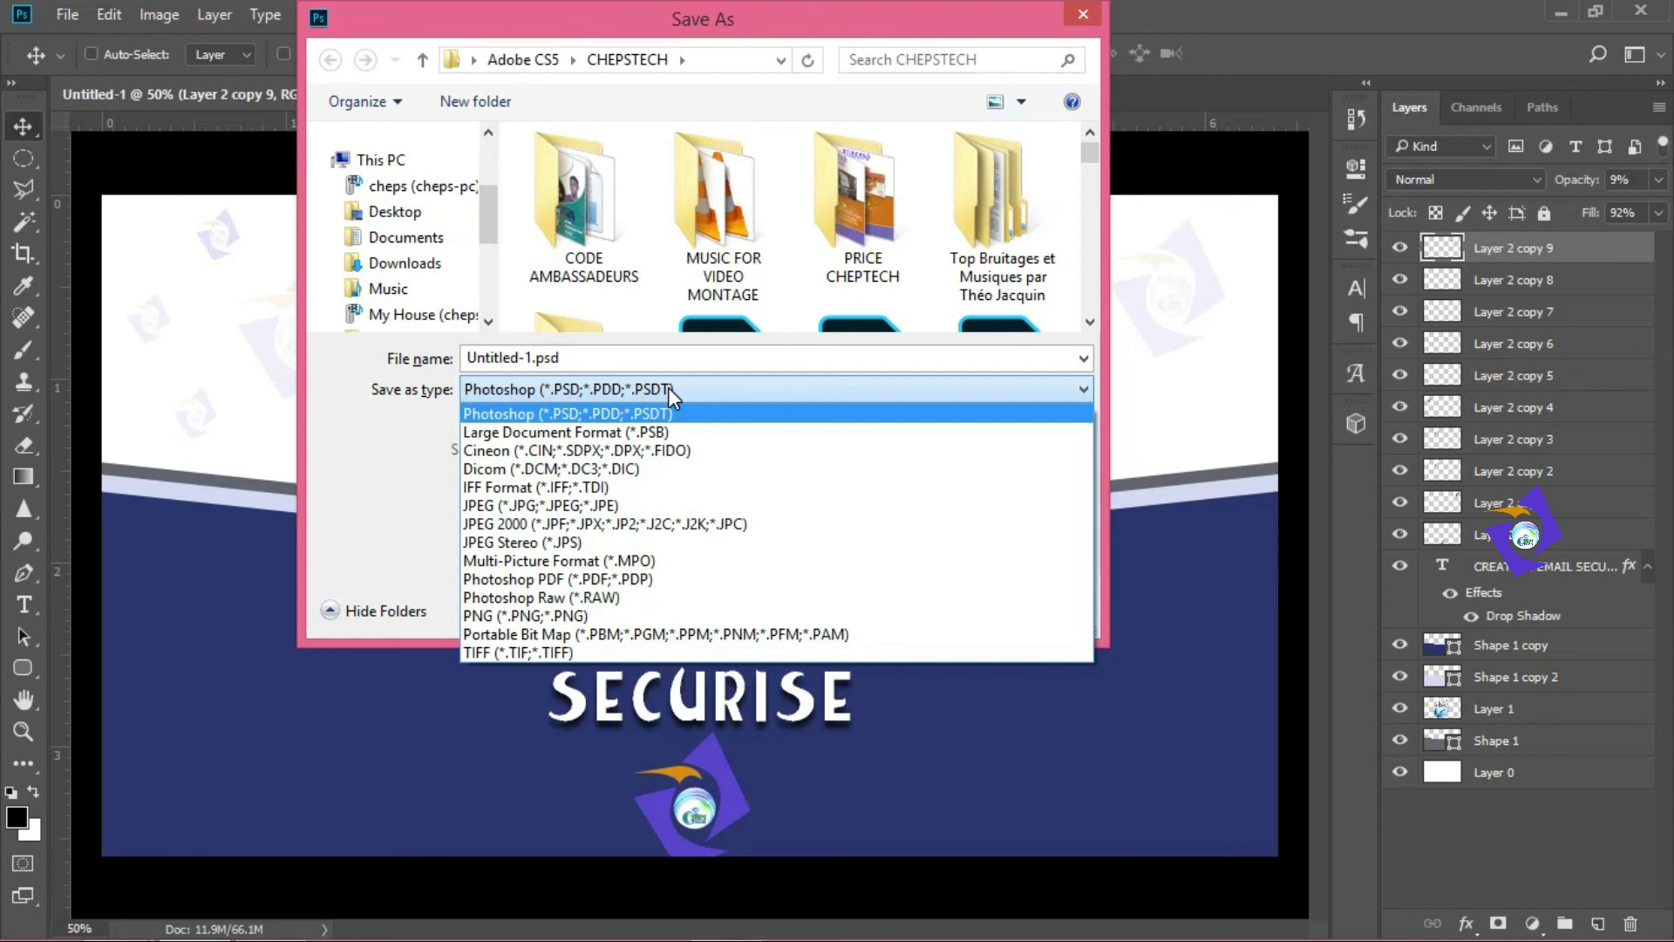
pyautogui.click(598, 506)
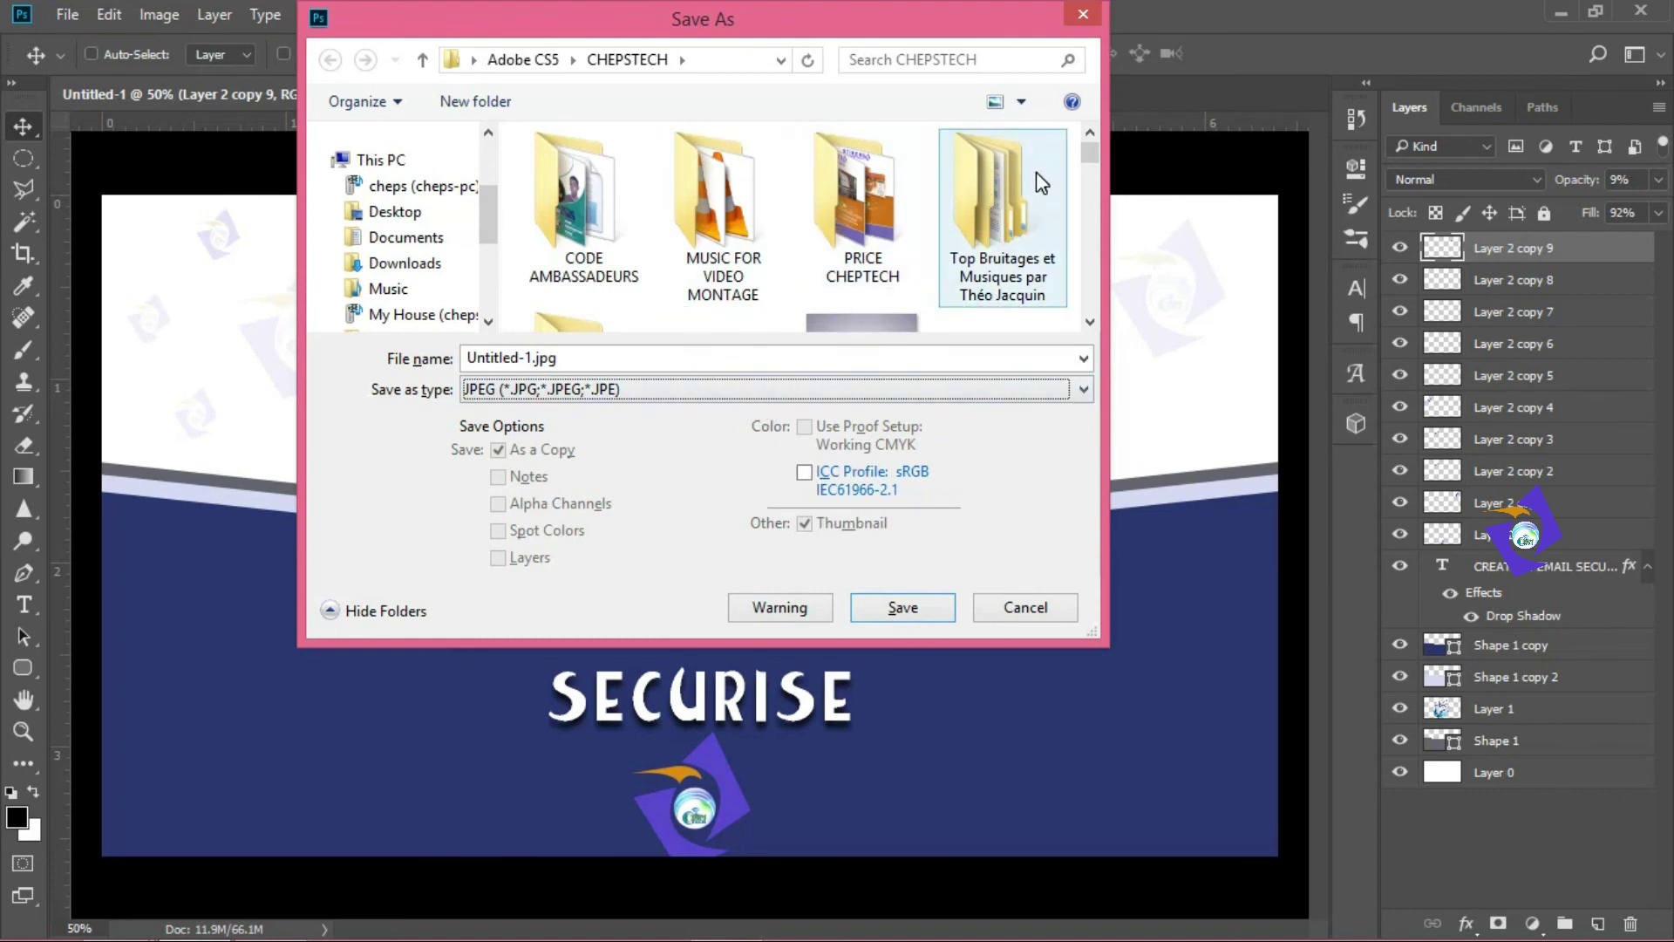
pyautogui.click(1091, 321)
pyautogui.doubleClick(609, 241)
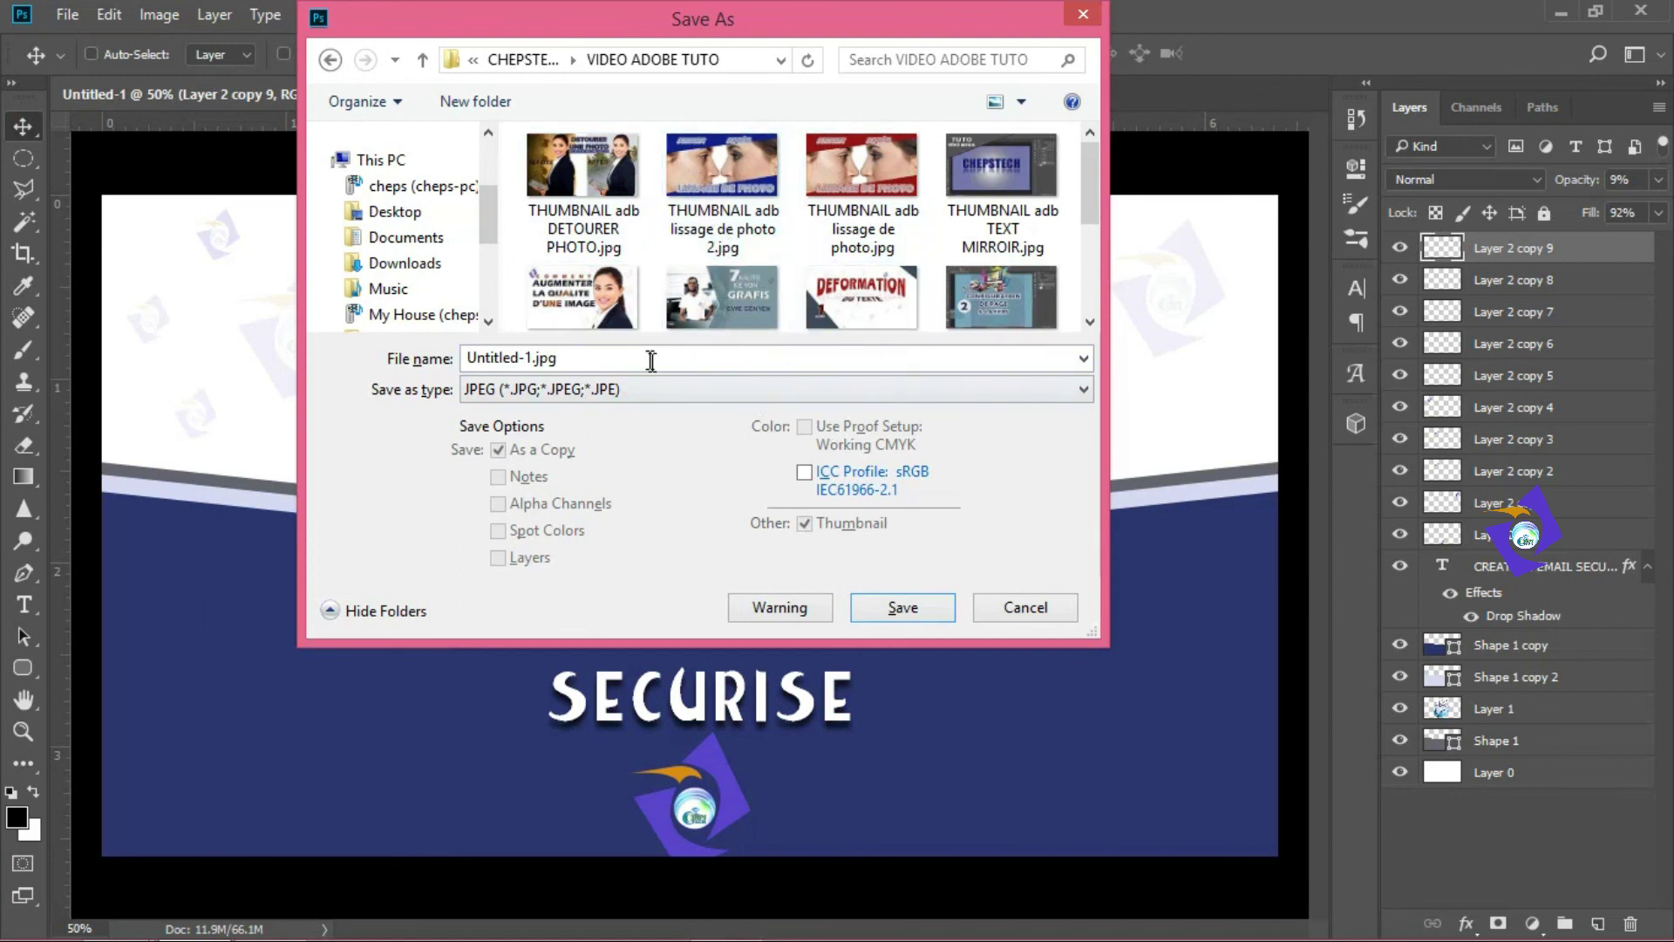
# Step: Name the file THUMBNAIL ADB CREATION DE MINIATURE.jpg and save it
pyautogui.doubleClick(573, 359)
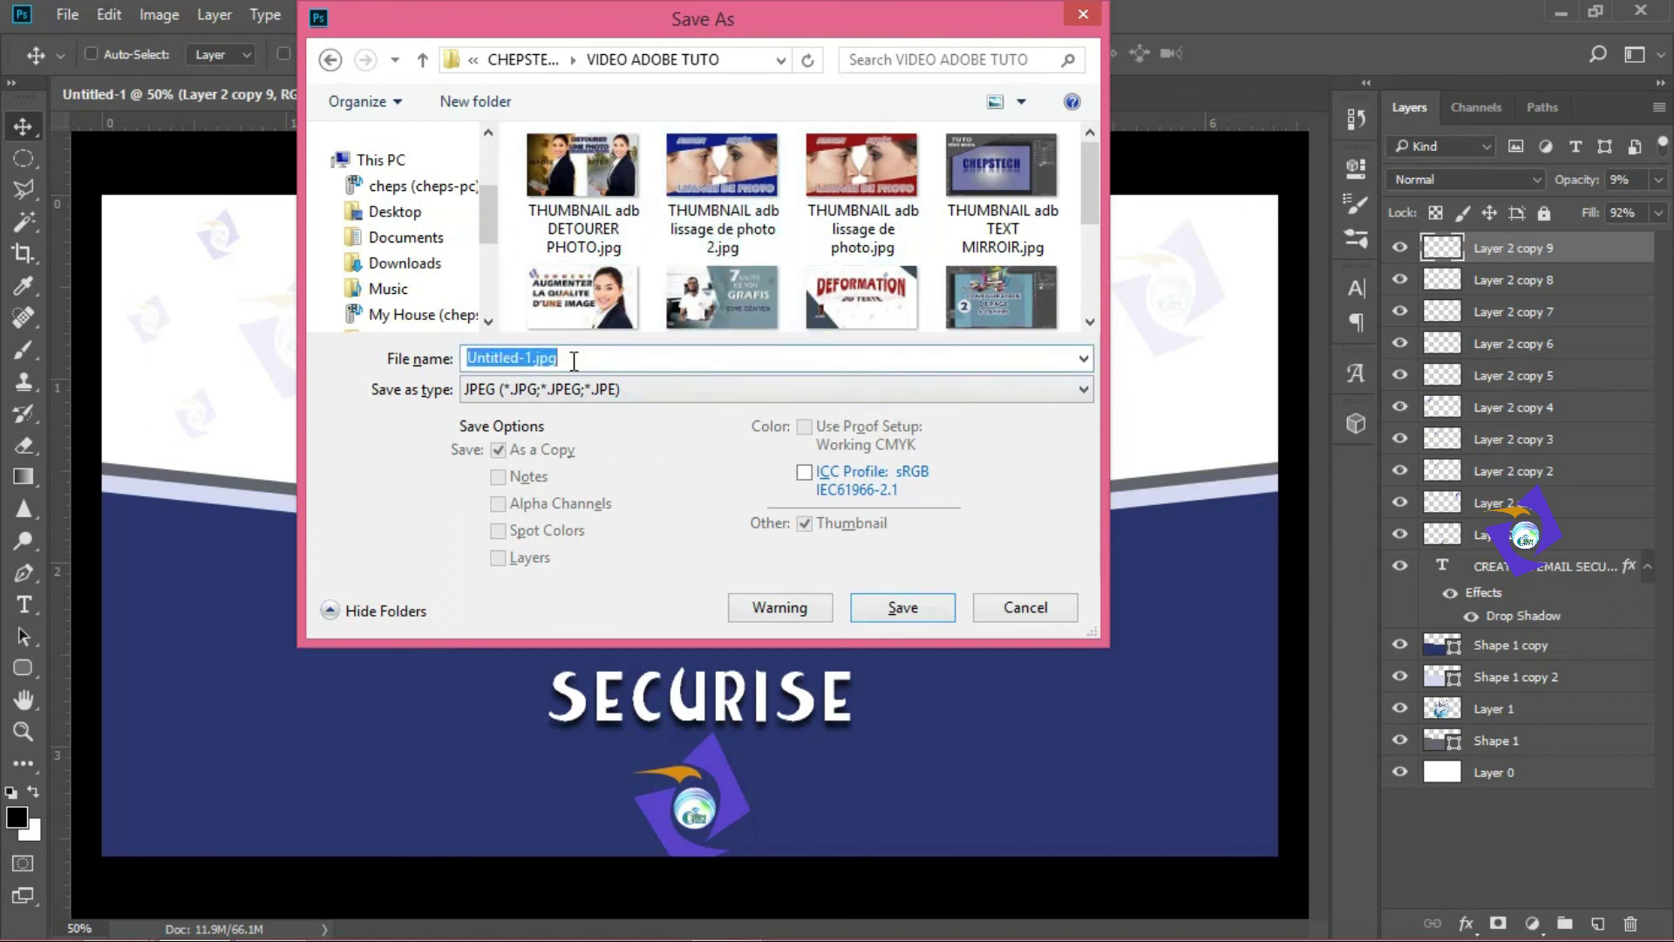
pyautogui.moveTo(574, 358); pyautogui.dragTo(462, 360)
pyautogui.click(583, 192)
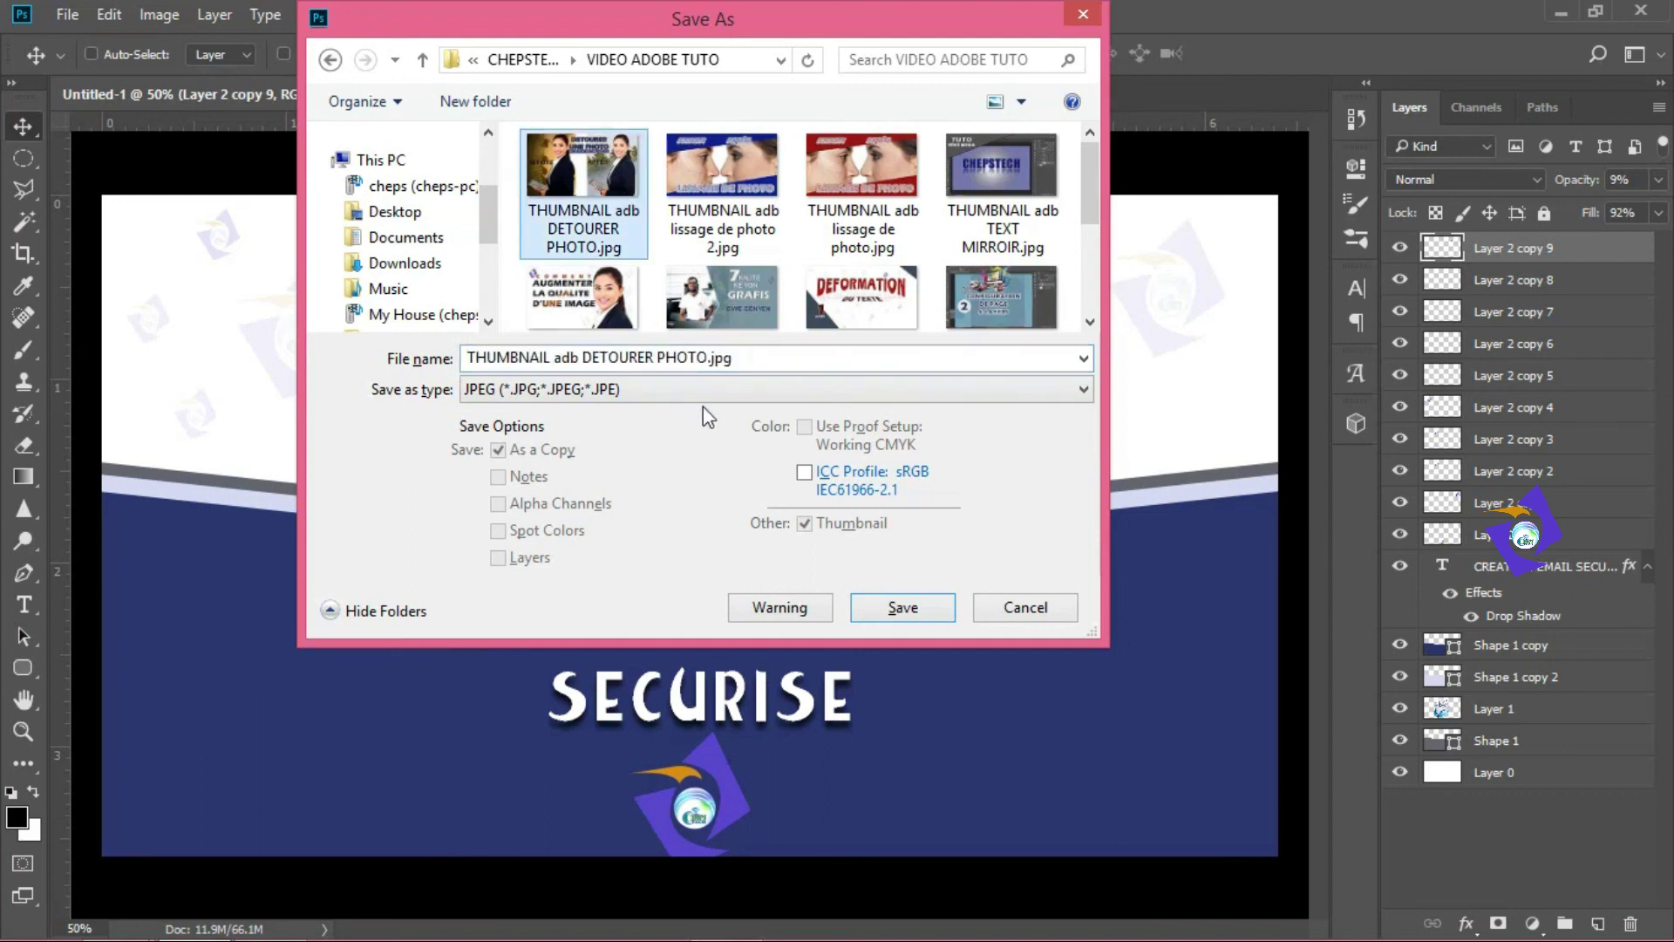
pyautogui.click(740, 359)
pyautogui.click(707, 356)
pyautogui.press('BackSpace')
pyautogui.press('BackSpace')
pyautogui.press('BackSpace')
pyautogui.press('BackSpace')
pyautogui.press('BackSpace')
pyautogui.press('BackSpace')
pyautogui.press('BackSpace')
pyautogui.press('BackSpace')
pyautogui.press('BackSpace')
pyautogui.press('BackSpace')
pyautogui.press('BackSpace')
pyautogui.press('BackSpace')
pyautogui.write('ADB ')
pyautogui.write('CREATI')
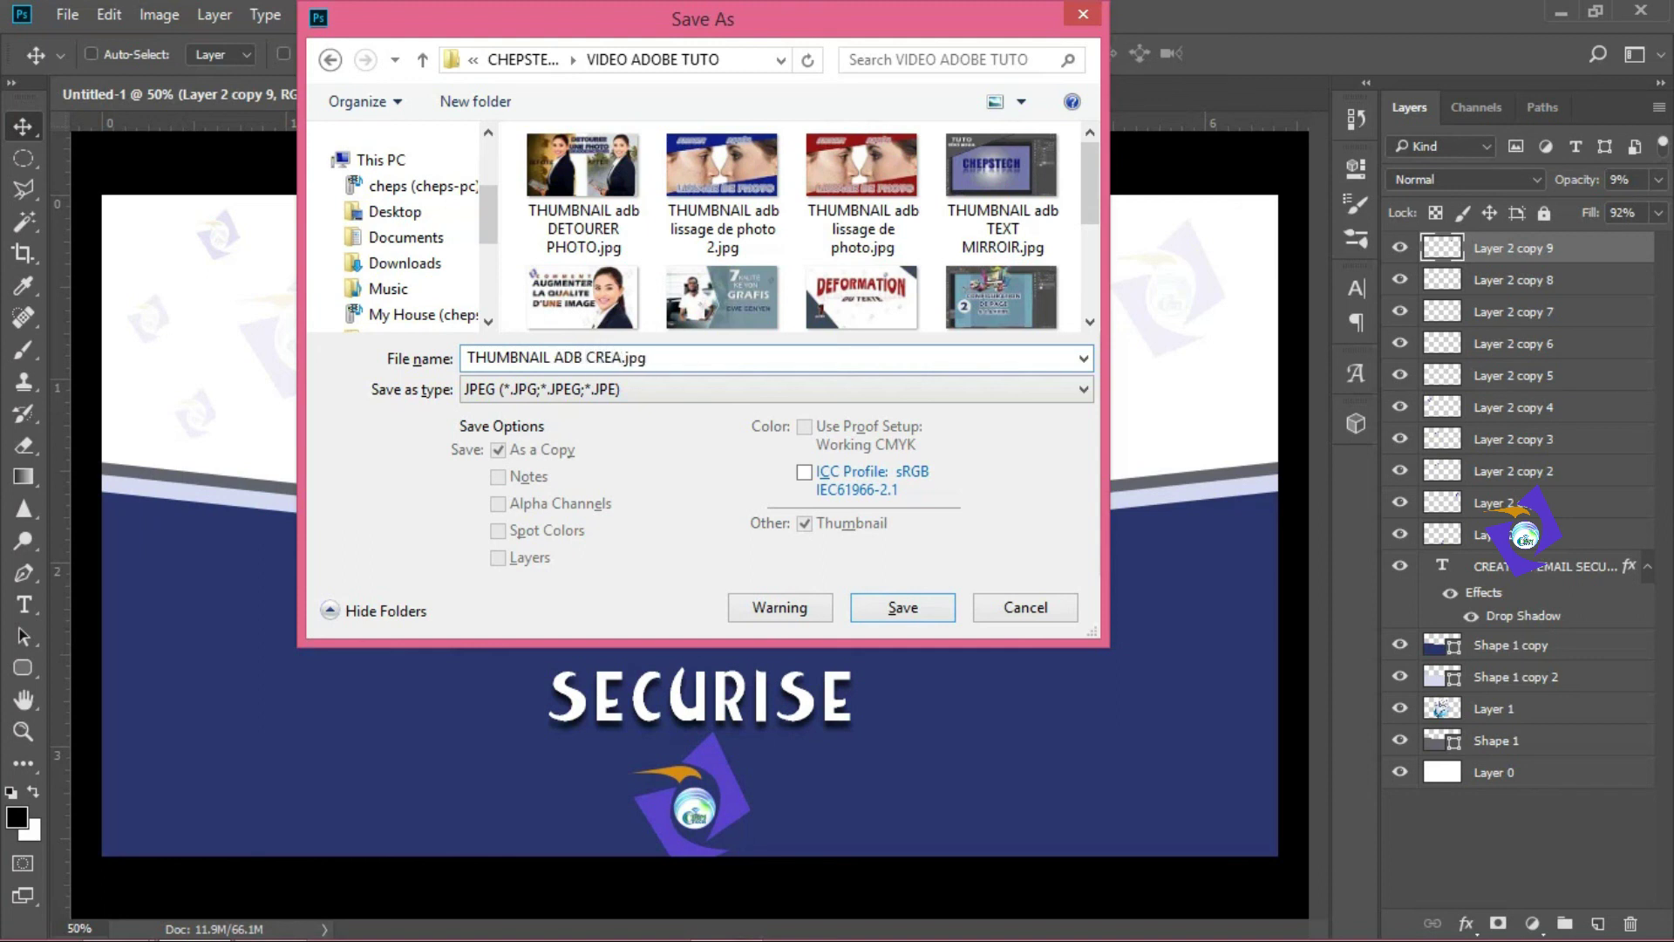
pyautogui.write('ON ')
pyautogui.write('DE ')
pyautogui.write('MINIATURE')
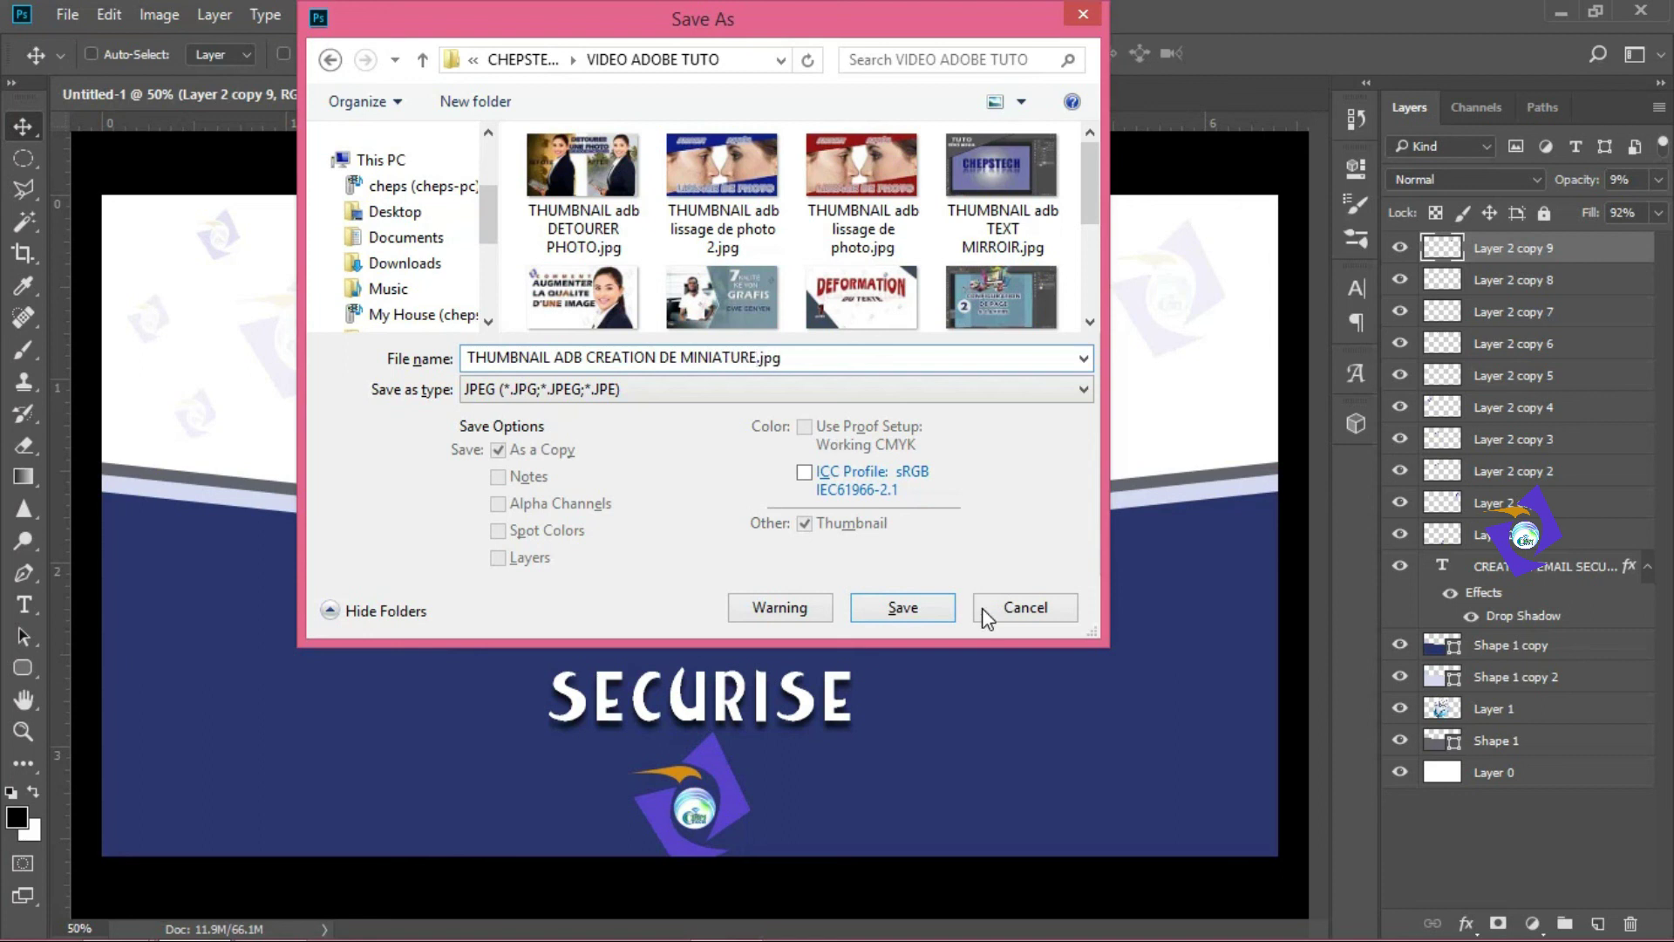
pyautogui.click(913, 615)
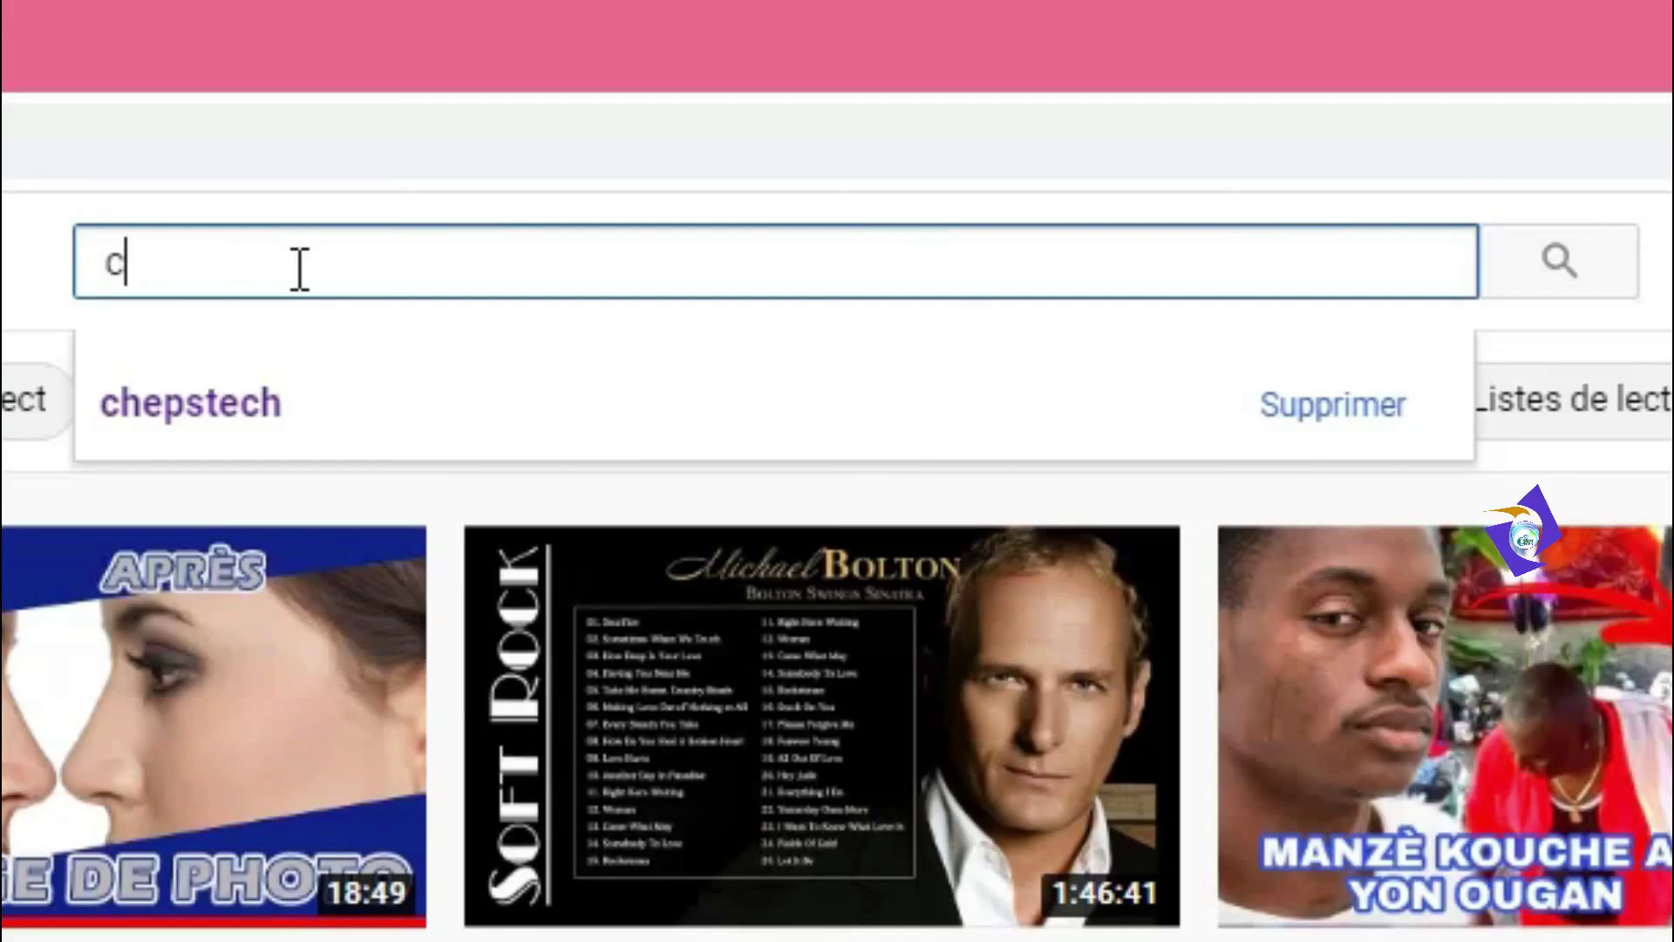
# Step: Search for chepstech and subscribe to the Chepstech channel
pyautogui.write('heps')
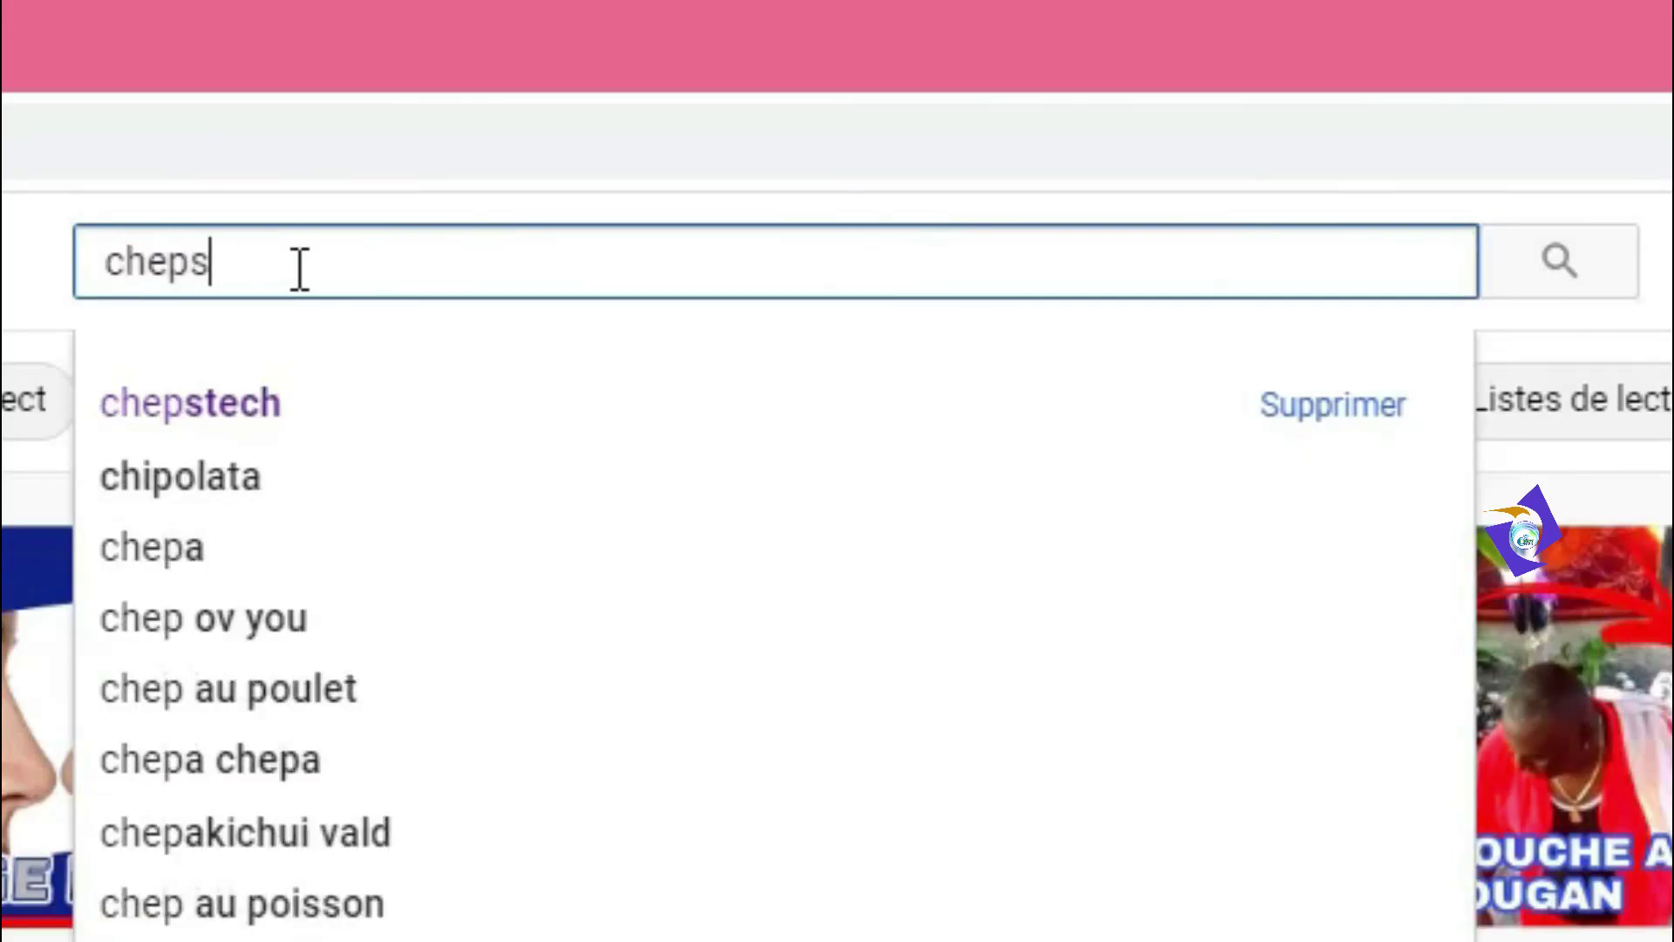
pyautogui.write('tech')
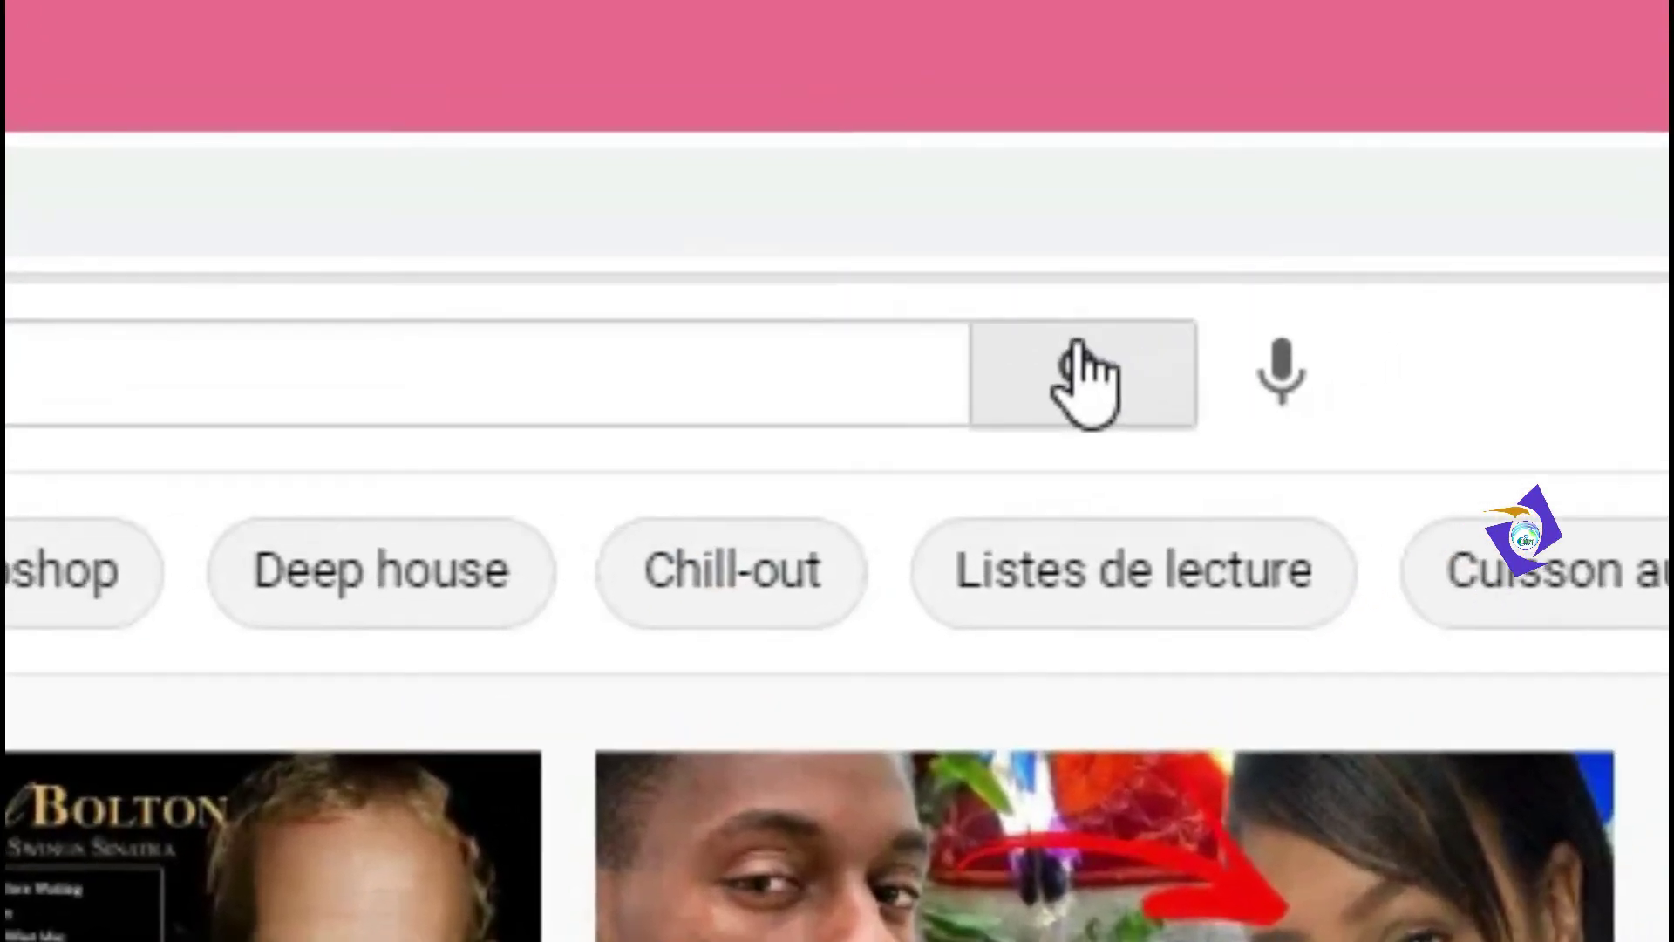
pyautogui.click(1079, 349)
pyautogui.click(589, 347)
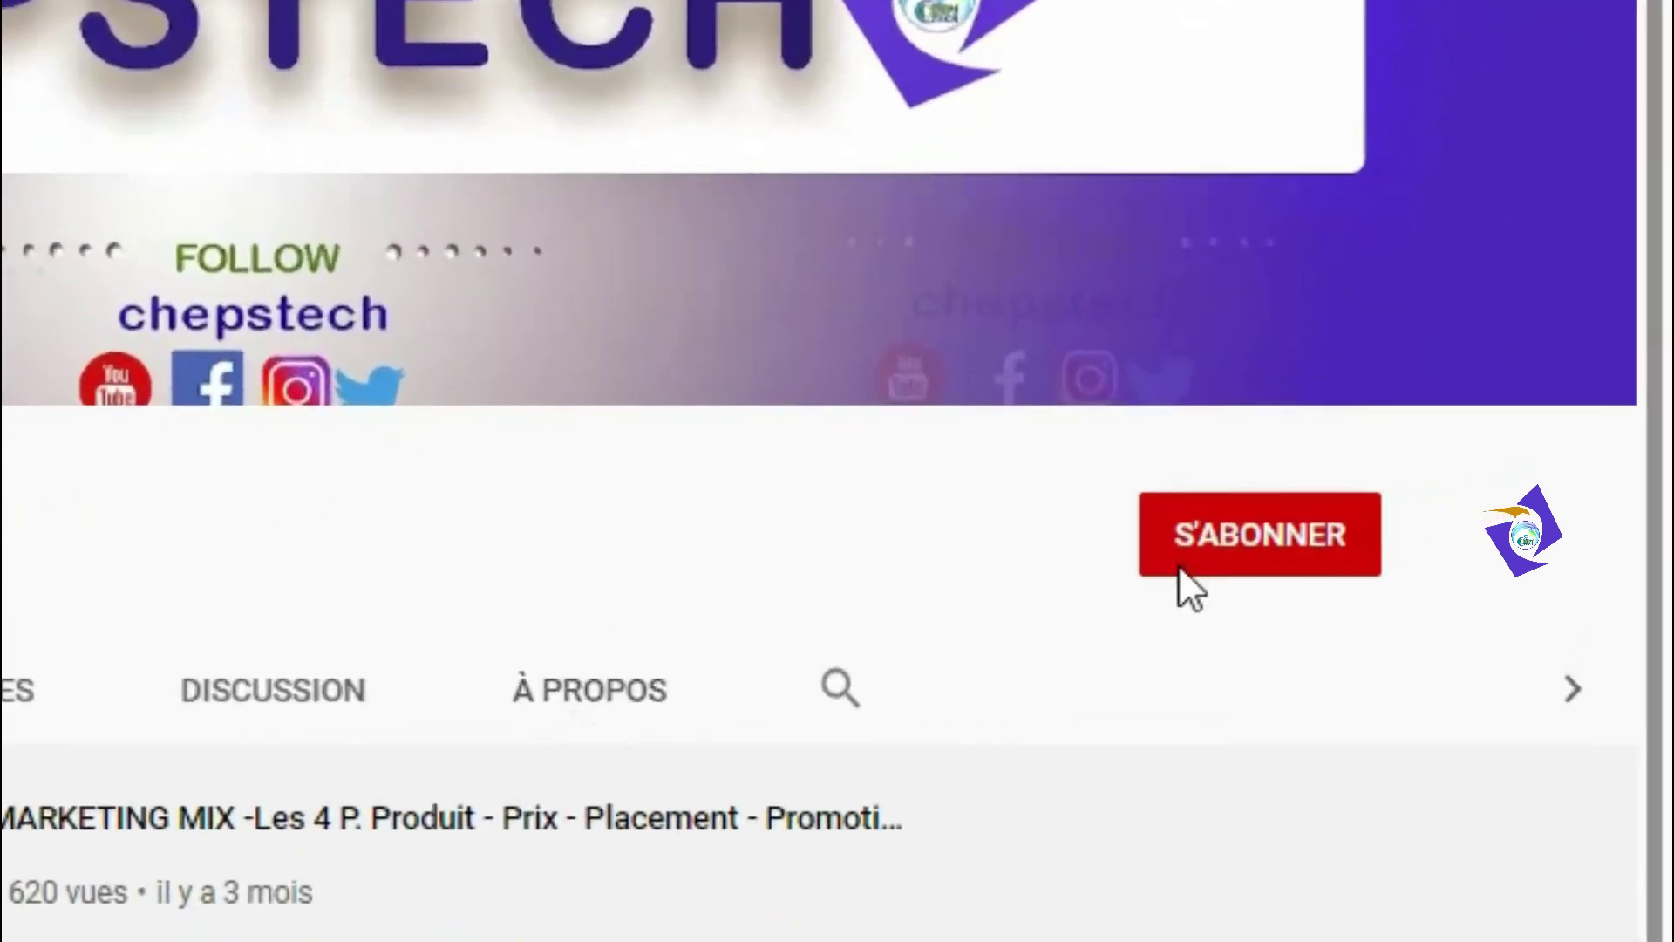
pyautogui.click(1360, 523)
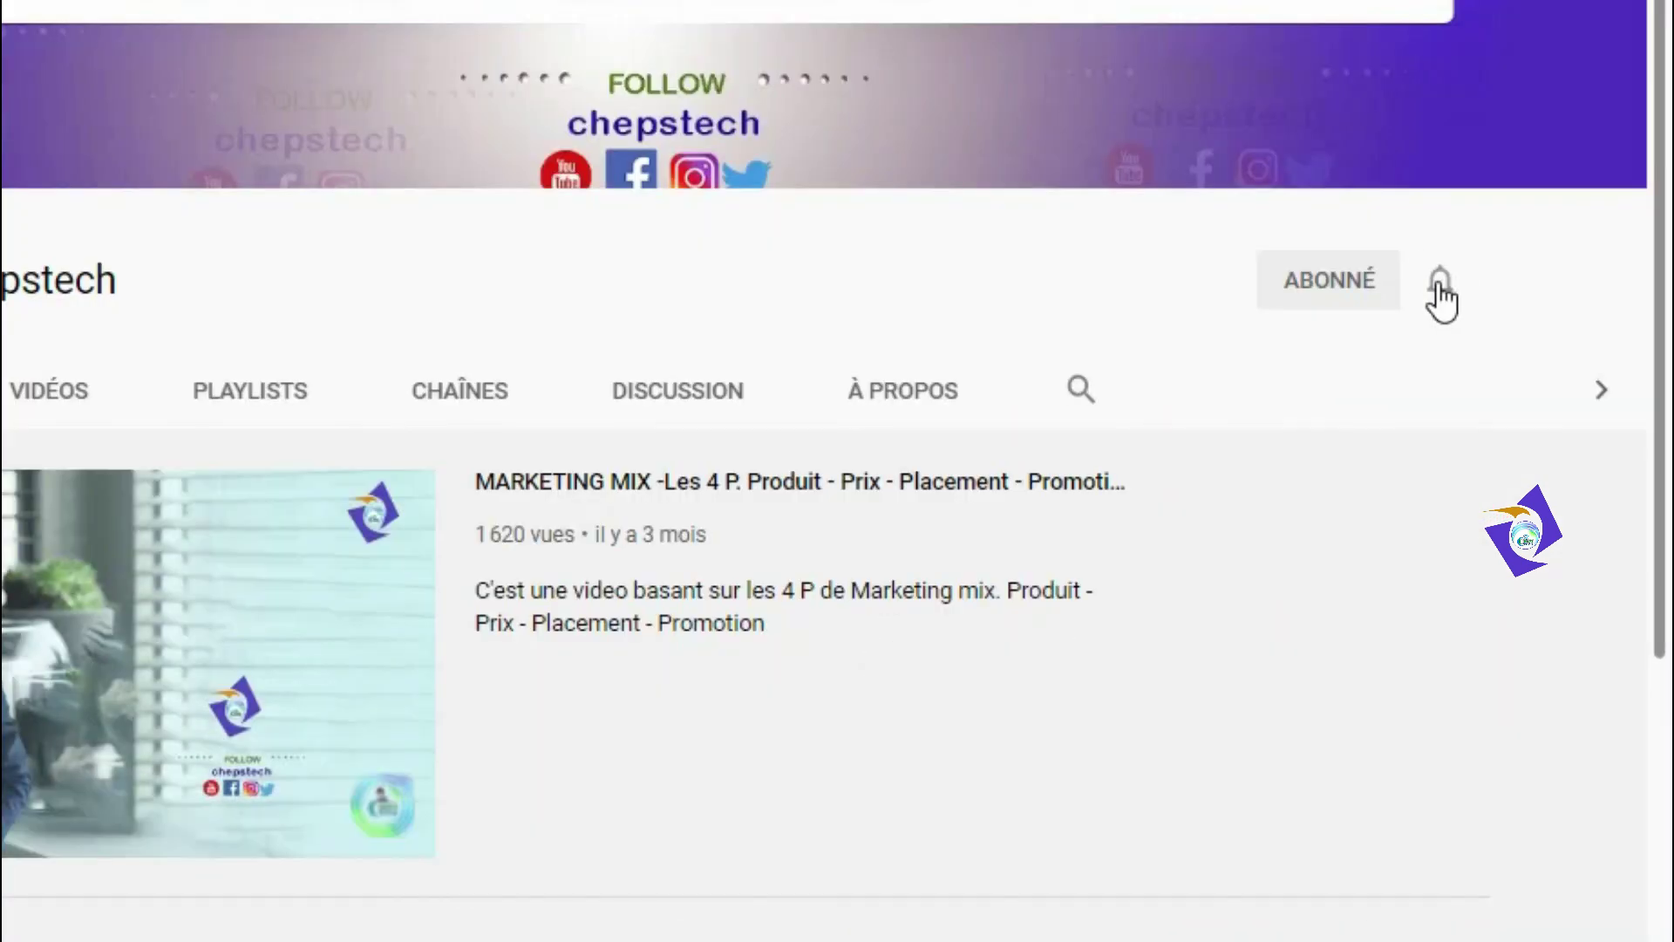
# Step: Turn on all notifications (Toutes) and go to the channel's PLAYLISTS
pyautogui.click(1440, 288)
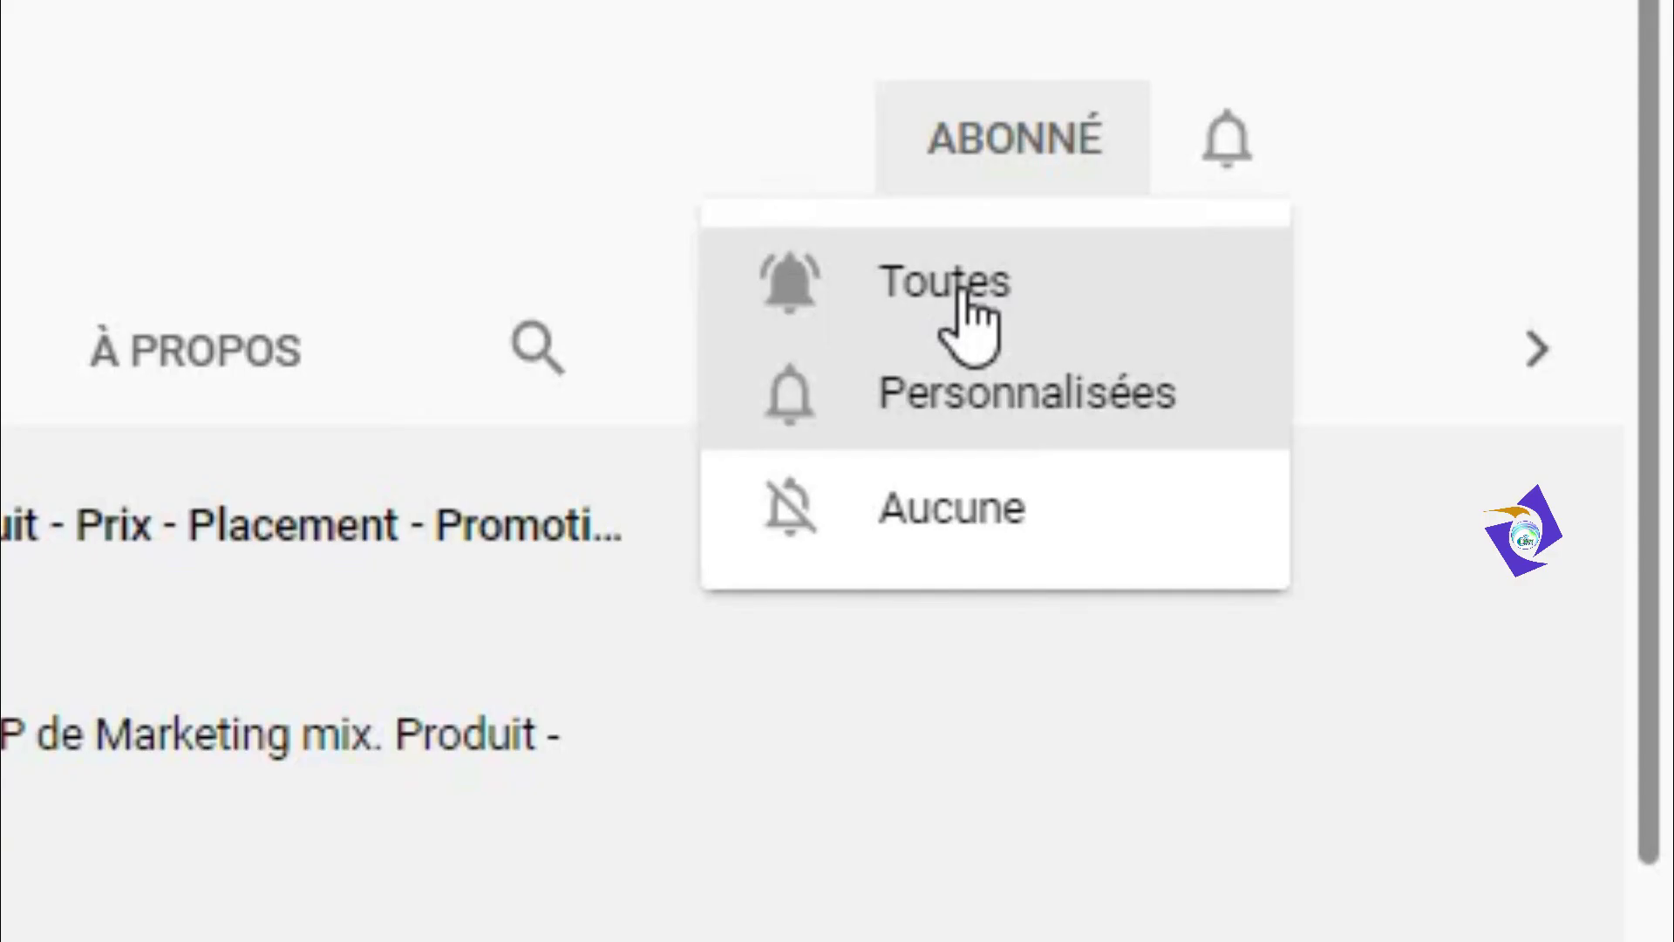
pyautogui.click(1299, 357)
pyautogui.scroll(-3, 1644, 741)
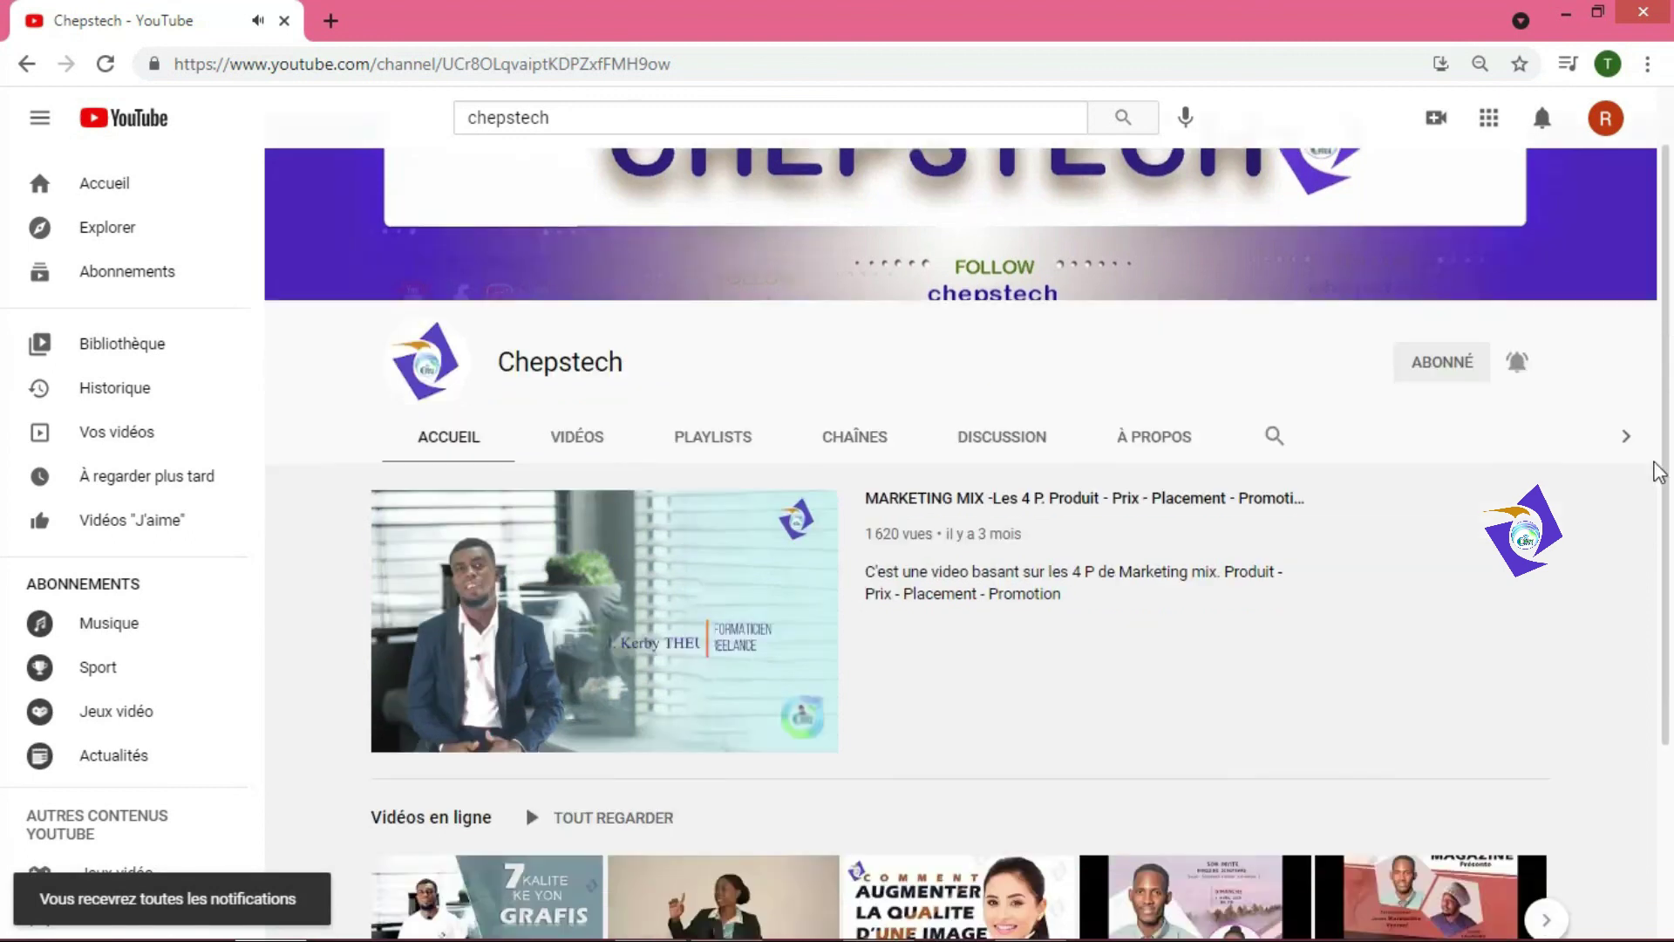
pyautogui.scroll(2, 1448, 463)
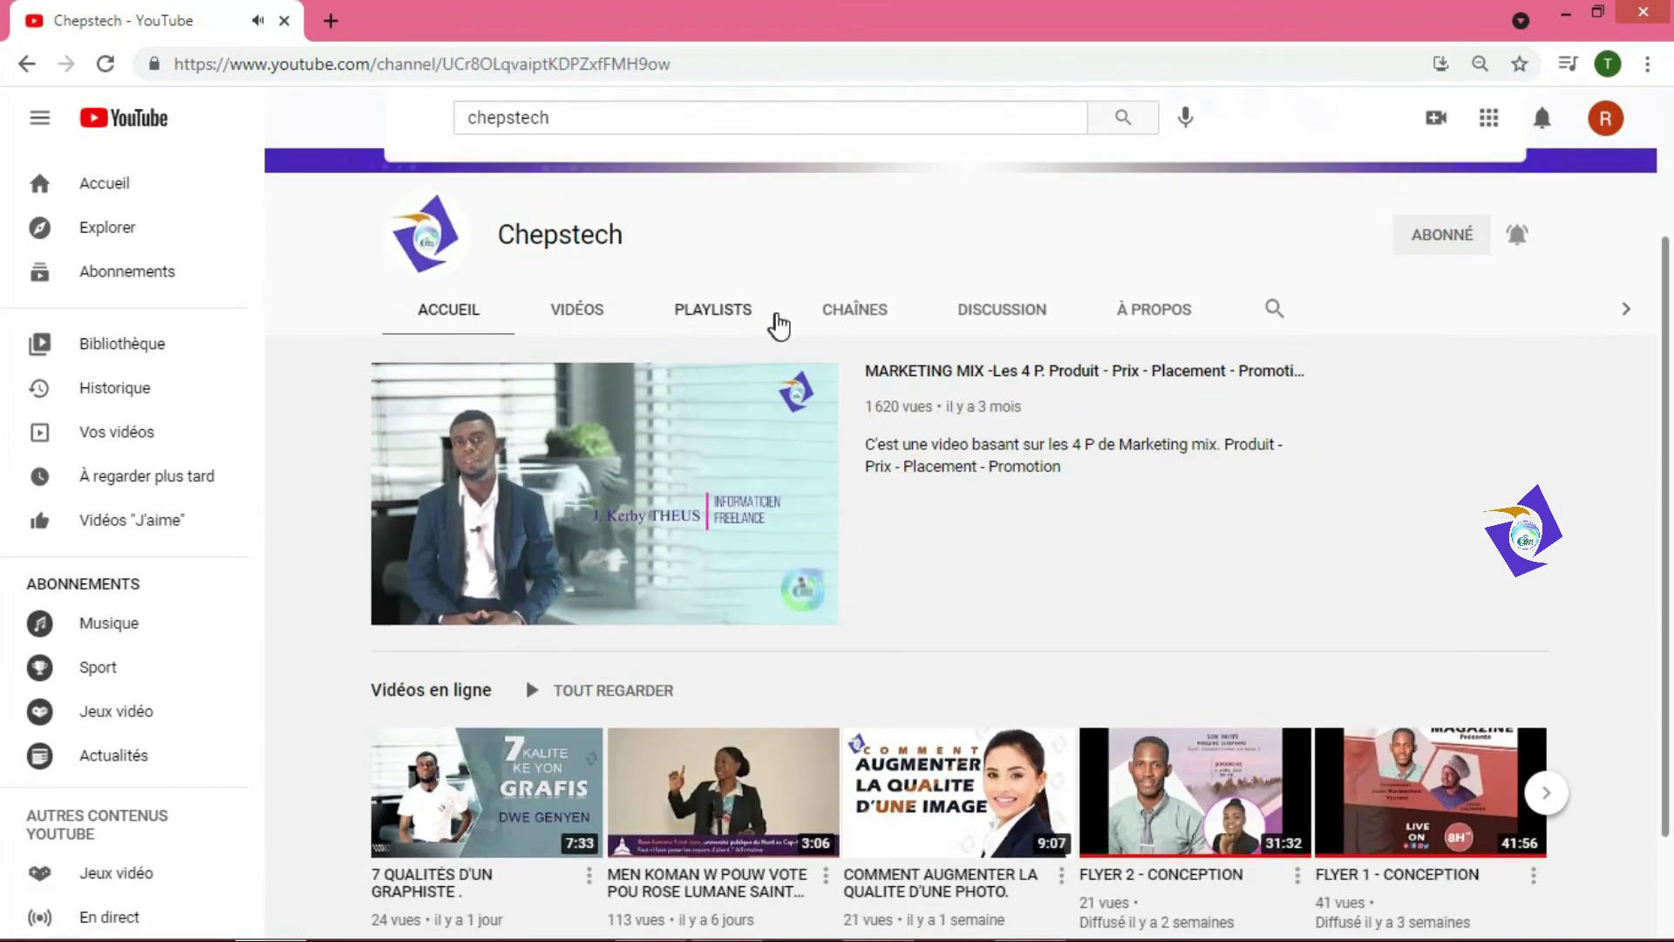
pyautogui.click(743, 321)
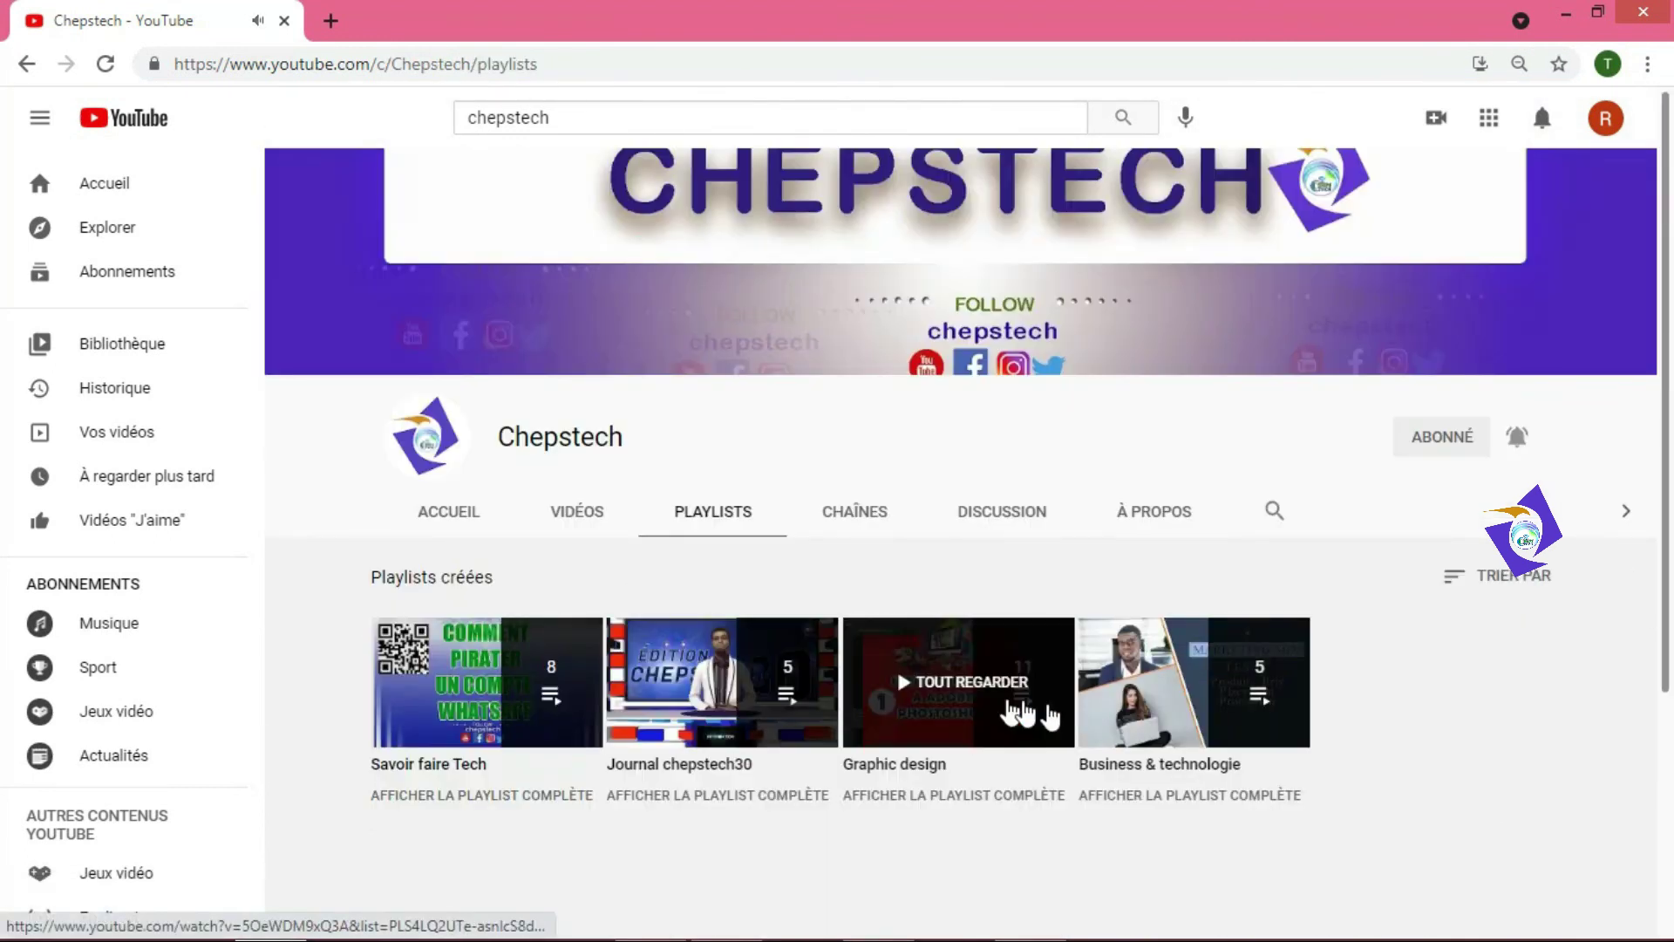